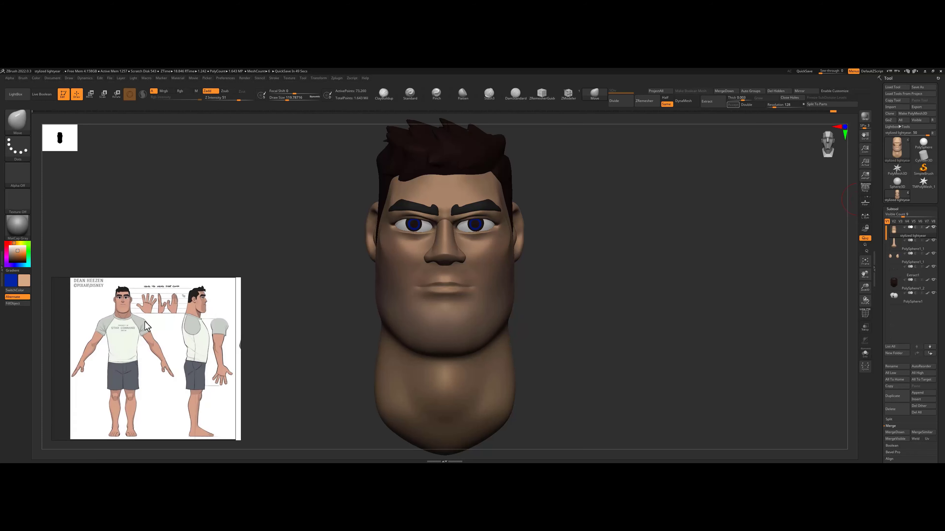
# - Move the character reference sheet to the lower-left and zoom out so the head appears small
pyautogui.moveTo(189, 317); pyautogui.dragTo(170, 334)
pyautogui.keyDown('ctrl'); pyautogui.moveTo(544, 261); pyautogui.dragTo(840, 202, button='right'); pyautogui.keyUp('ctrl')
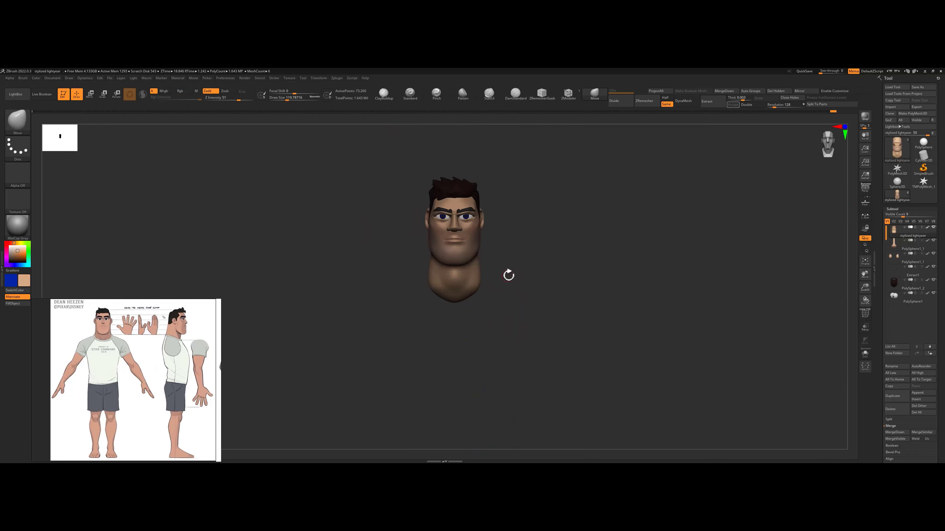
pyautogui.press('w')
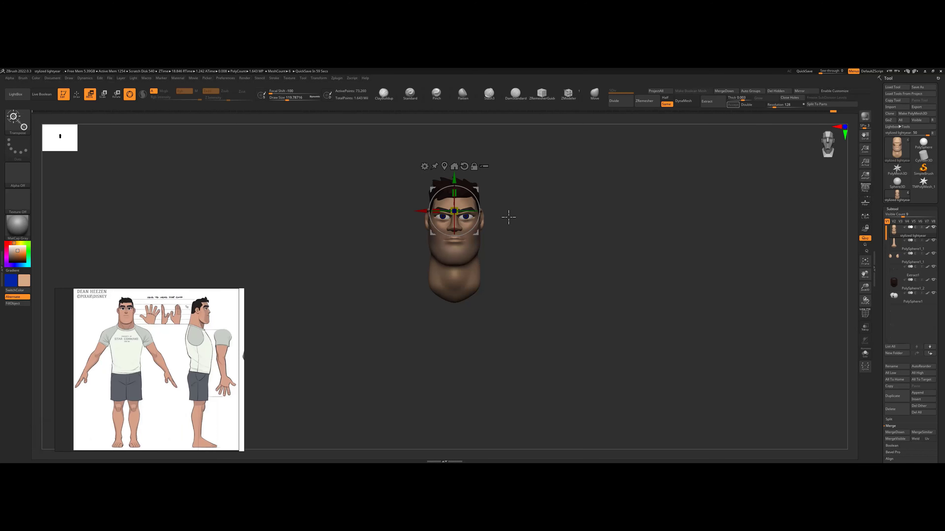
# - Create a new subtool folder named 'face'
pyautogui.click(484, 166)
pyautogui.press('shift')
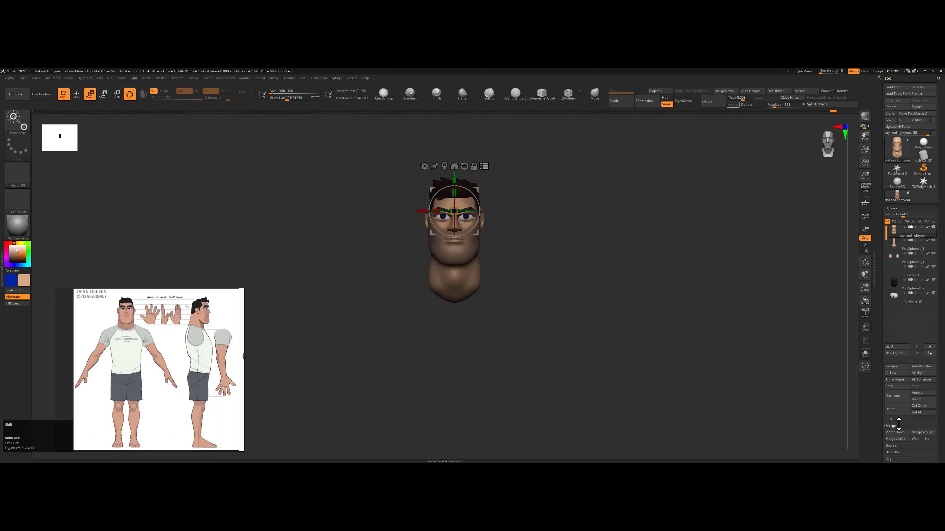
pyautogui.click(895, 353)
pyautogui.write('face')
pyautogui.press('Return')
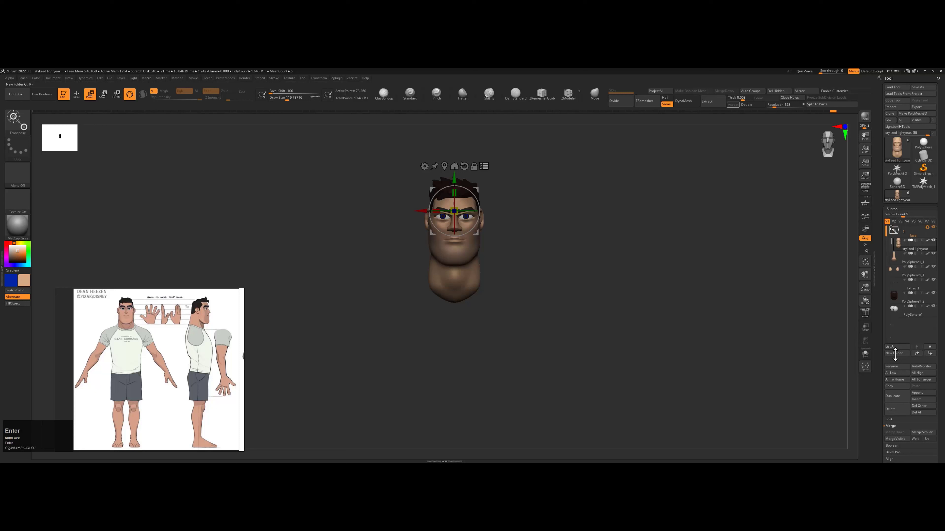
# - Move the nose, Extract1 and remaining head subtools into the face folder
pyautogui.moveTo(894, 257); pyautogui.dragTo(897, 257)
pyautogui.click(898, 282)
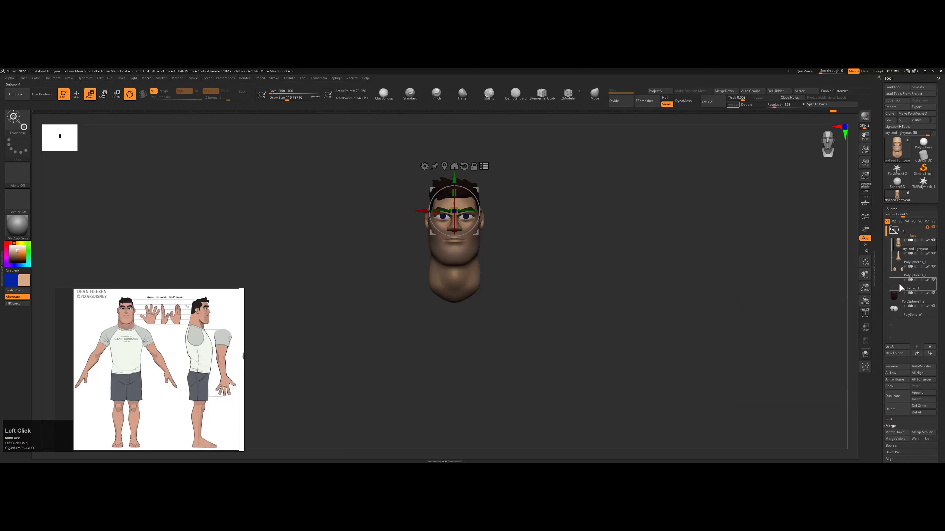
pyautogui.moveTo(894, 289); pyautogui.dragTo(897, 301)
pyautogui.moveTo(558, 242); pyautogui.dragTo(586, 234)
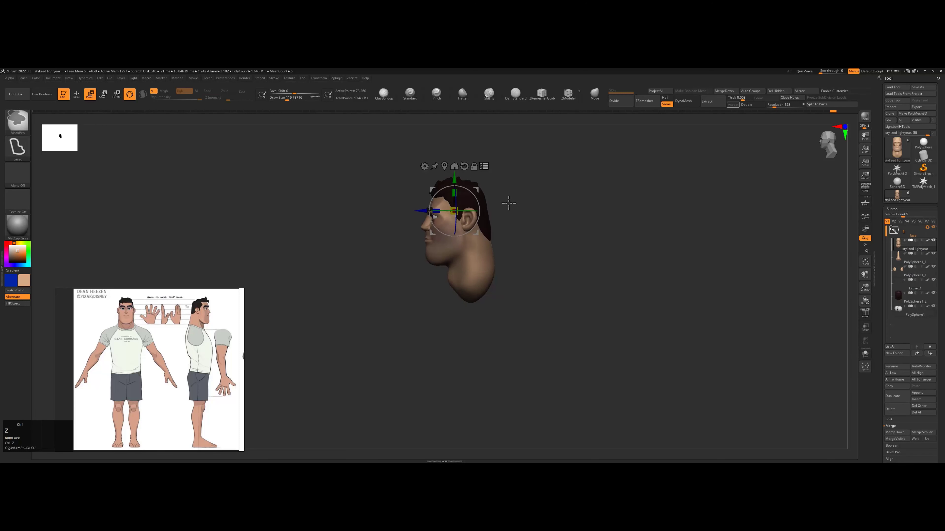
pyautogui.moveTo(508, 202); pyautogui.dragTo(860, 231)
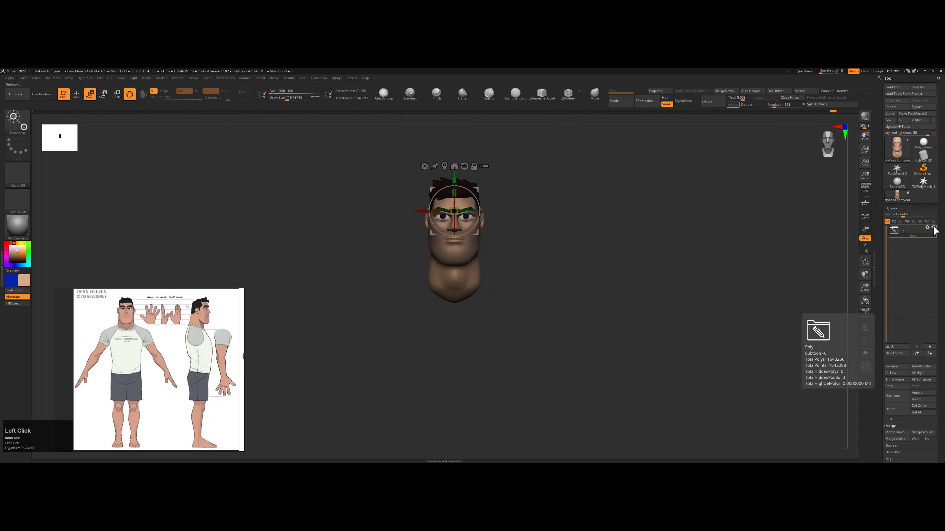
# - Insert a white sphere subtool with DynaMesh off, then move and scale it under the head
pyautogui.click(916, 400)
pyautogui.click(791, 338)
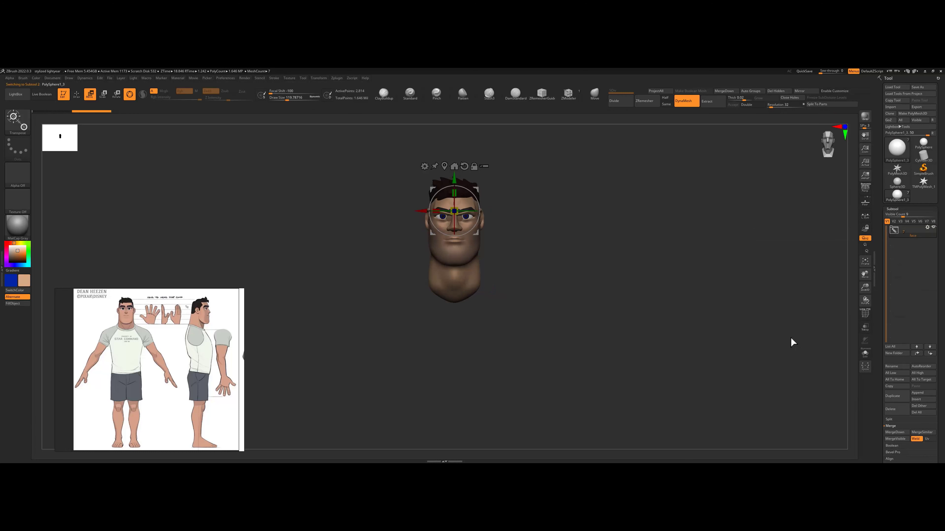
pyautogui.click(679, 103)
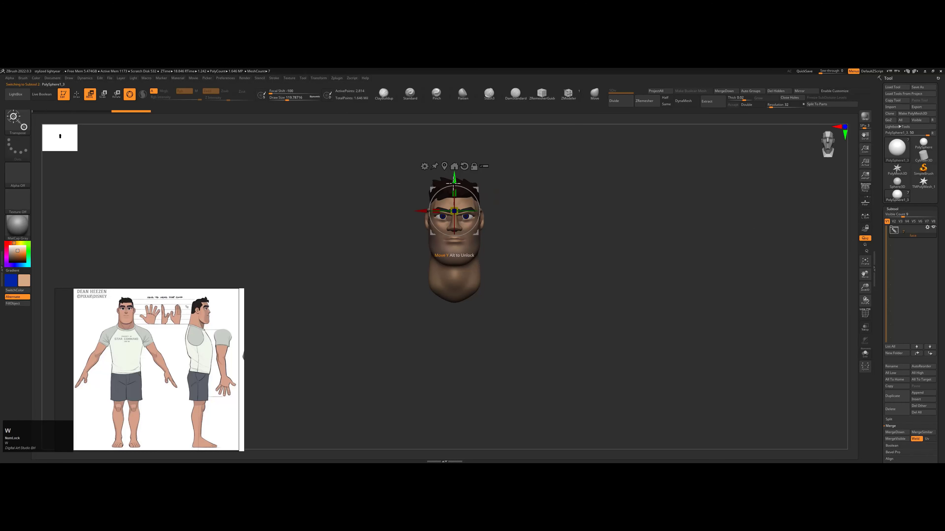
pyautogui.click(7, 245)
pyautogui.moveTo(454, 178); pyautogui.dragTo(482, 247)
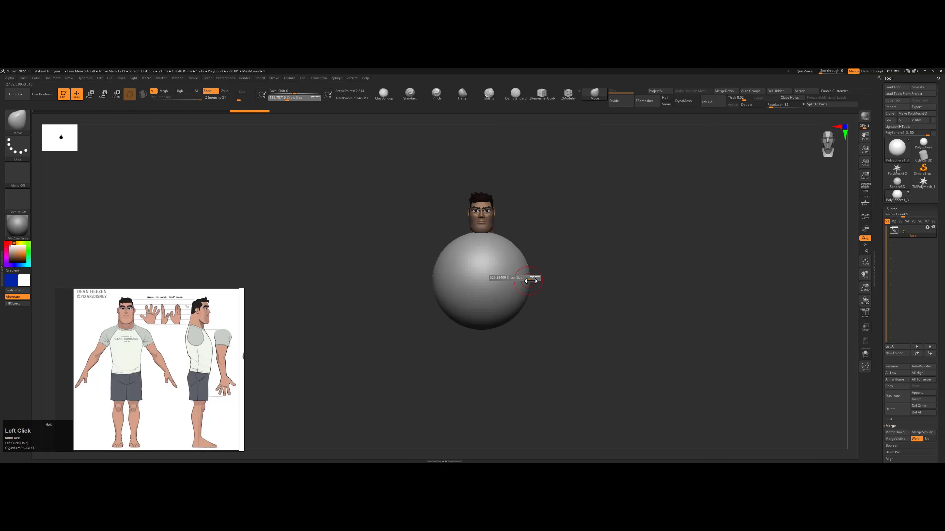
pyautogui.moveTo(481, 280)
pyautogui.mouseDown()
pyautogui.moveTo(503, 280)
pyautogui.moveTo(481, 270)
pyautogui.moveTo(483, 237)
pyautogui.moveTo(580, 224)
pyautogui.mouseUp()
pyautogui.press('q')
pyautogui.press('e')
# - Sculpt the sphere into an egg-shaped chest with broad shoulders using the Move brush
pyautogui.click(587, 100)
pyautogui.moveTo(511, 278)
pyautogui.mouseDown()
pyautogui.moveTo(492, 270)
pyautogui.moveTo(498, 296)
pyautogui.moveTo(443, 261)
pyautogui.moveTo(435, 226)
pyautogui.mouseUp()
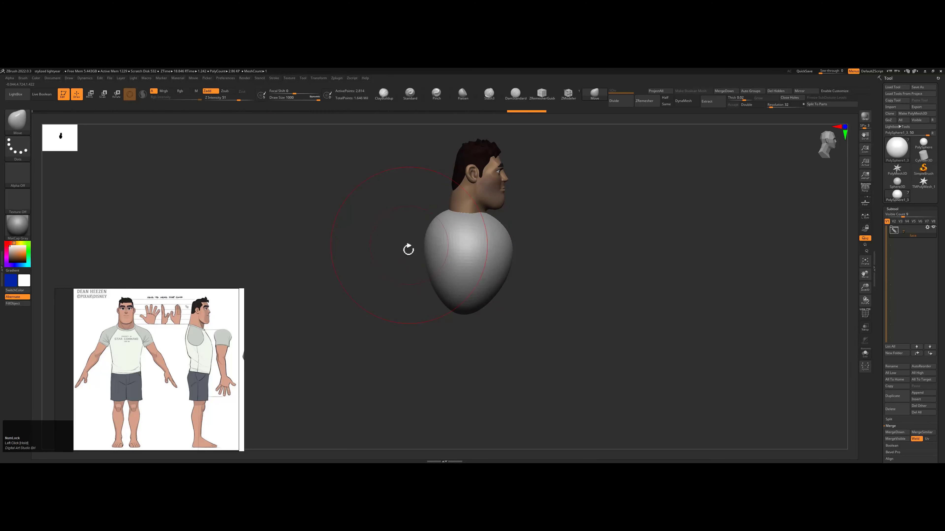
pyautogui.press('[')
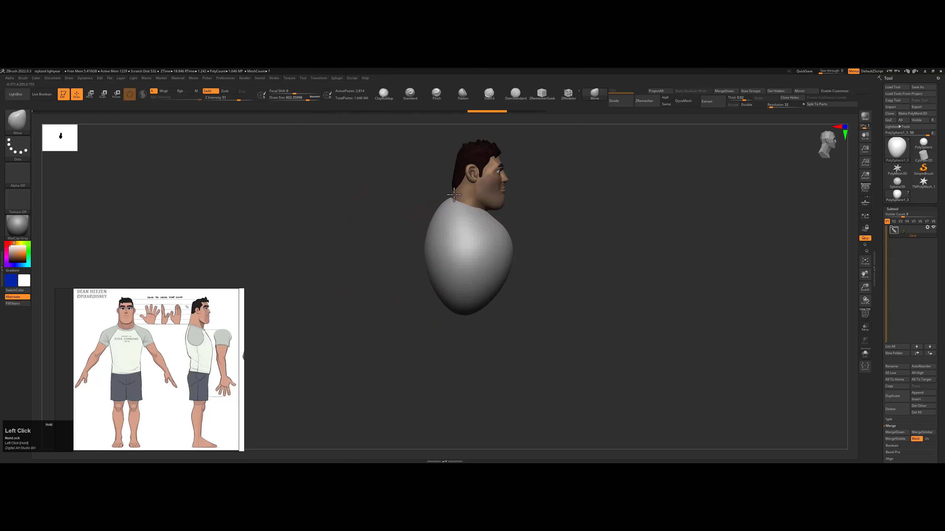
pyautogui.keyDown('shift'); pyautogui.moveTo(479, 229); pyautogui.dragTo(498, 217); pyautogui.keyUp('shift')
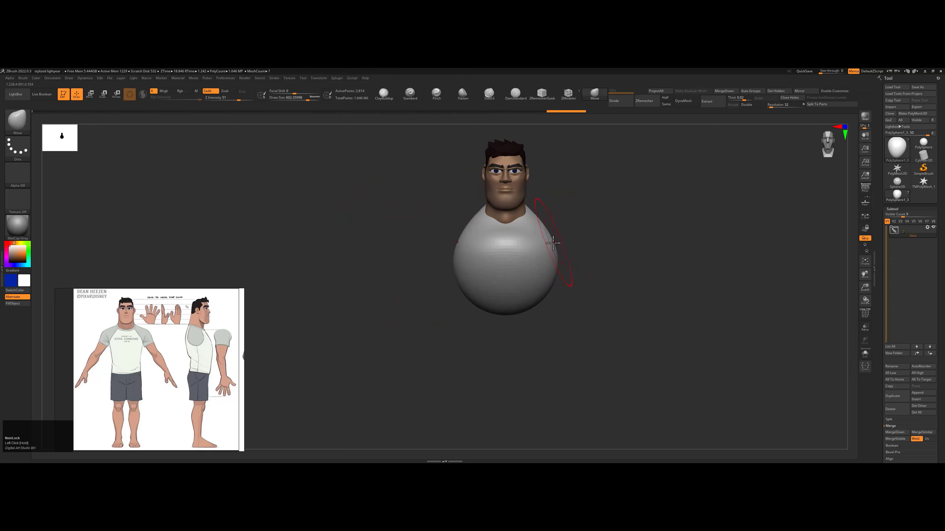
pyautogui.moveTo(553, 242); pyautogui.dragTo(584, 219)
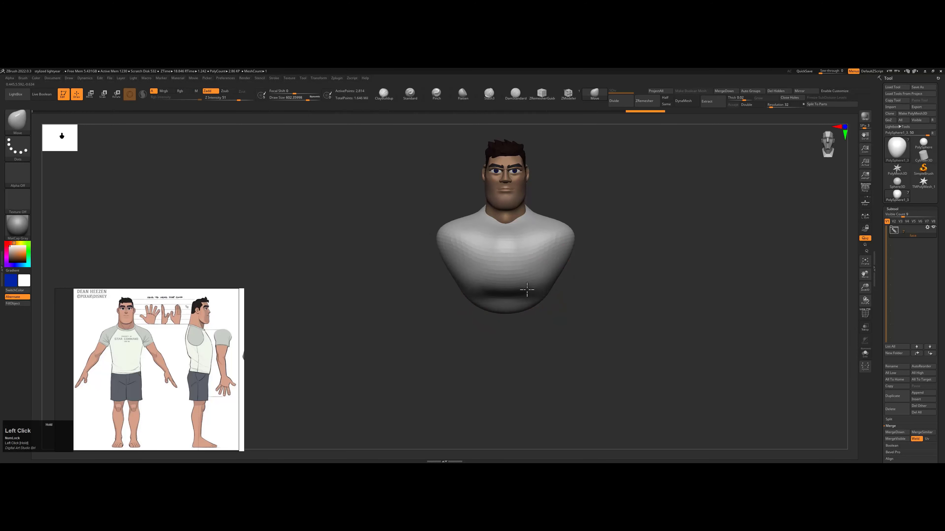
pyautogui.moveTo(579, 264); pyautogui.dragTo(669, 287)
pyautogui.click(915, 399)
# - Insert another sphere and move it down beneath the chest
pyautogui.click(865, 371)
pyautogui.press('w')
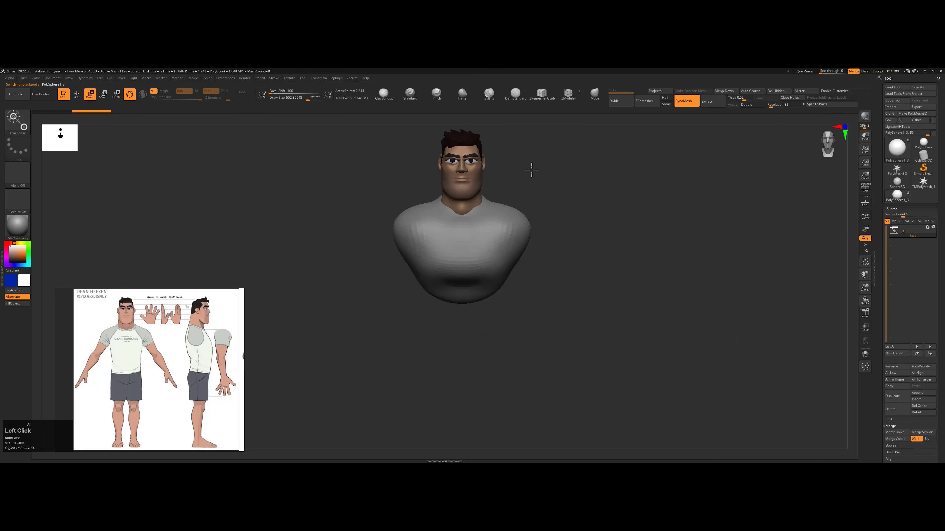
pyautogui.moveTo(476, 156)
pyautogui.mouseDown()
pyautogui.moveTo(479, 310)
pyautogui.moveTo(545, 318)
pyautogui.moveTo(538, 251)
pyautogui.mouseUp()
# - Shape the belly sphere with the Move brush under X symmetry, checking front and side views
pyautogui.press('q')
pyautogui.click(457, 293)
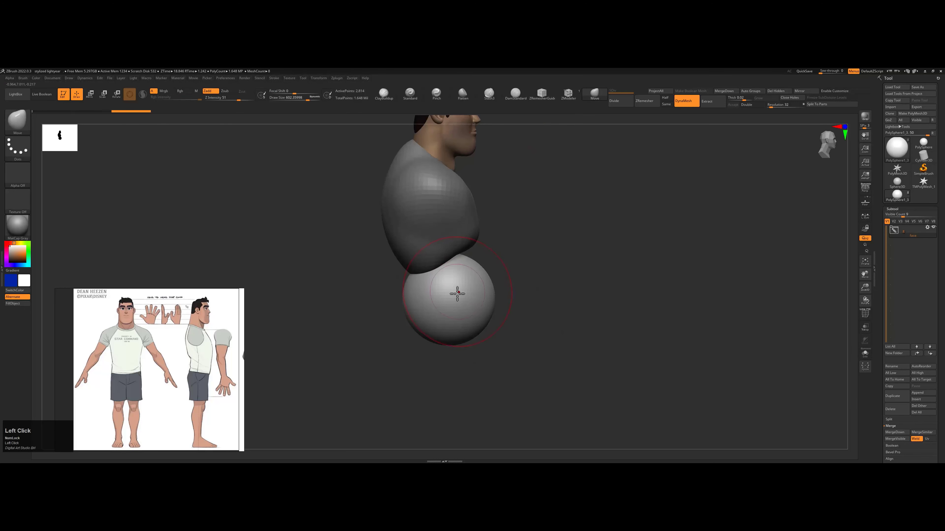
pyautogui.moveTo(454, 227); pyautogui.dragTo(498, 264, button='right')
pyautogui.press('x')
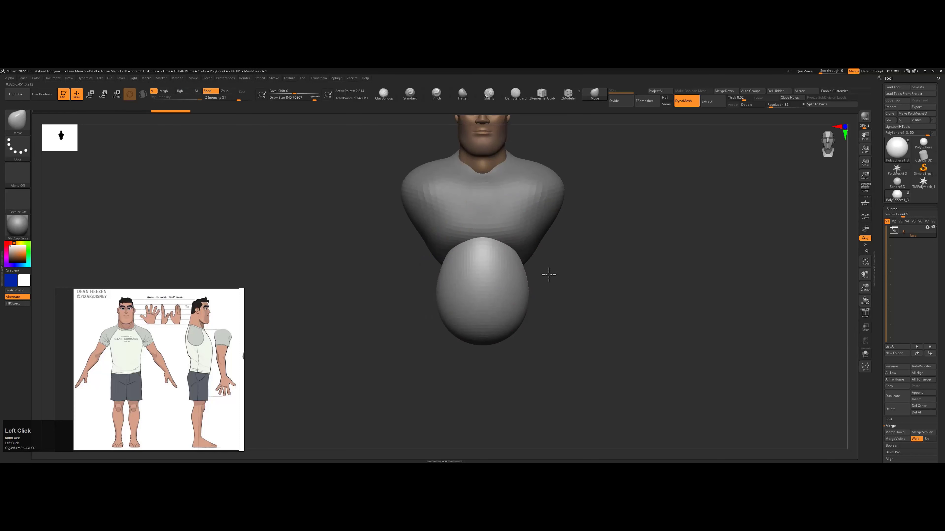
pyautogui.moveTo(548, 275); pyautogui.dragTo(495, 323)
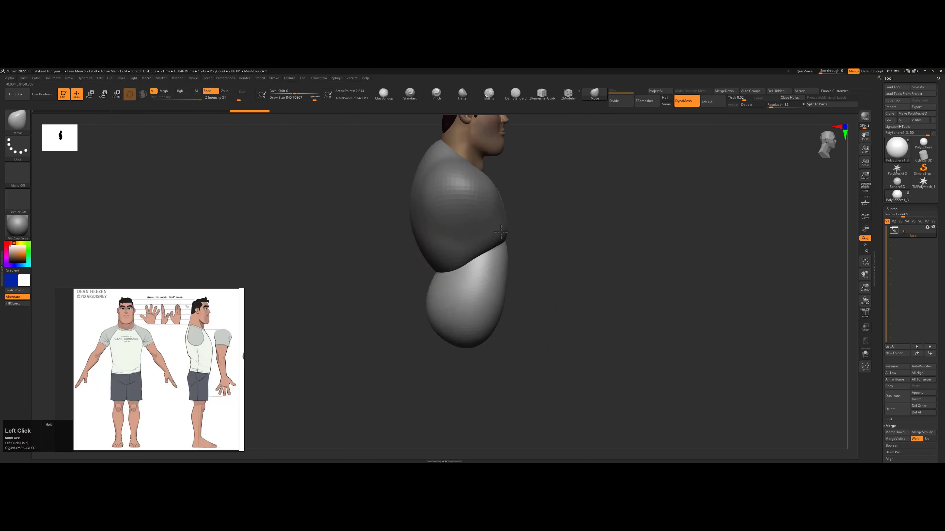
pyautogui.moveTo(500, 232); pyautogui.dragTo(528, 287)
pyautogui.keyDown('shift'); pyautogui.moveTo(504, 343); pyautogui.dragTo(558, 301); pyautogui.keyUp('shift')
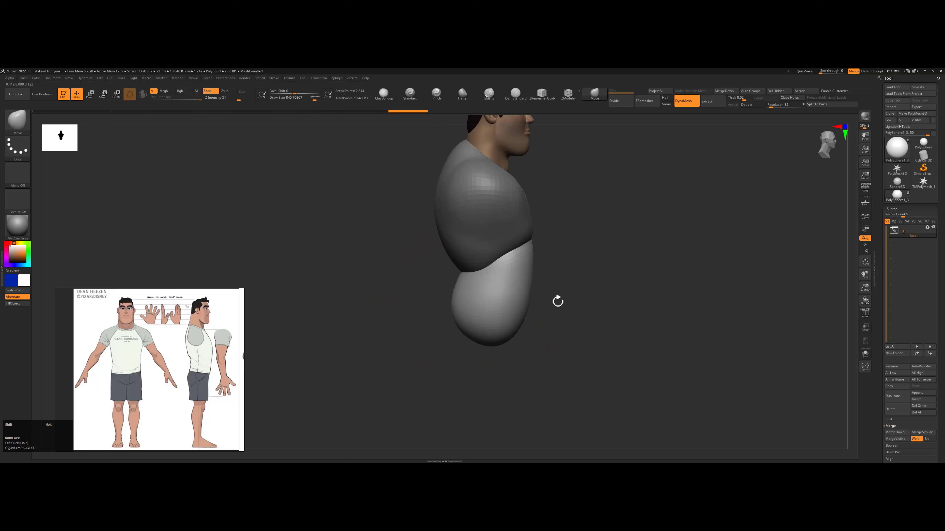
pyautogui.moveTo(452, 316); pyautogui.dragTo(508, 294)
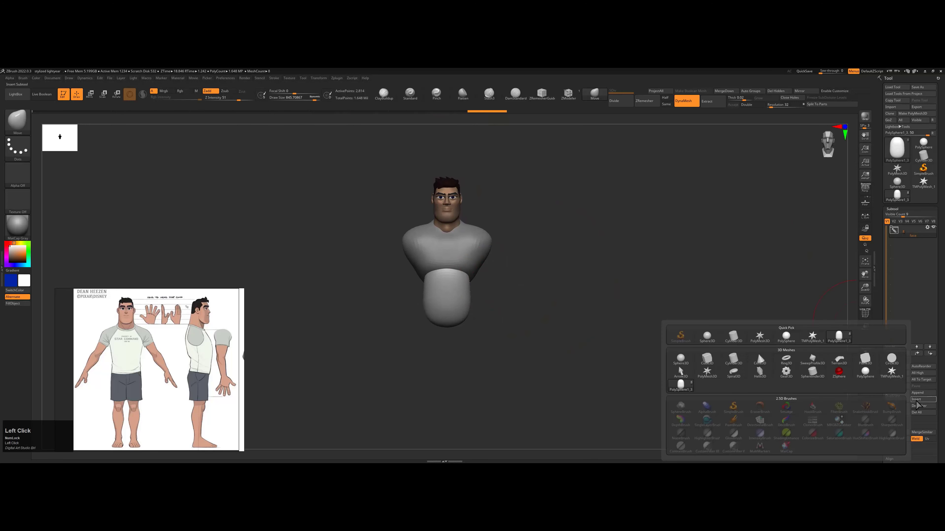
# - Insert a new sphere and move it below the belly
pyautogui.keyDown('alt'); pyautogui.click(514, 253); pyautogui.keyUp('alt')
pyautogui.press('w')
pyautogui.moveTo(446, 111); pyautogui.dragTo(453, 313)
pyautogui.keyDown('alt'); pyautogui.moveTo(521, 335); pyautogui.dragTo(553, 331); pyautogui.keyUp('alt')
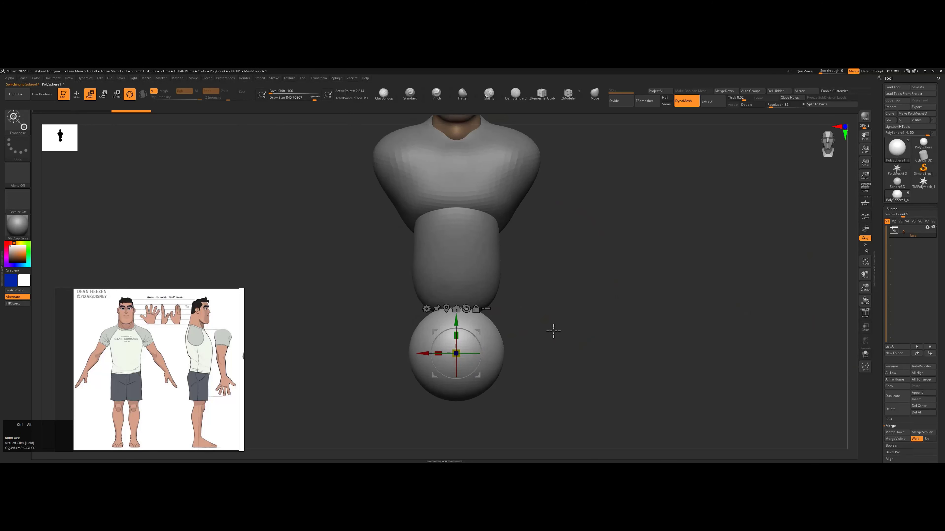
pyautogui.moveTo(498, 261); pyautogui.dragTo(460, 272)
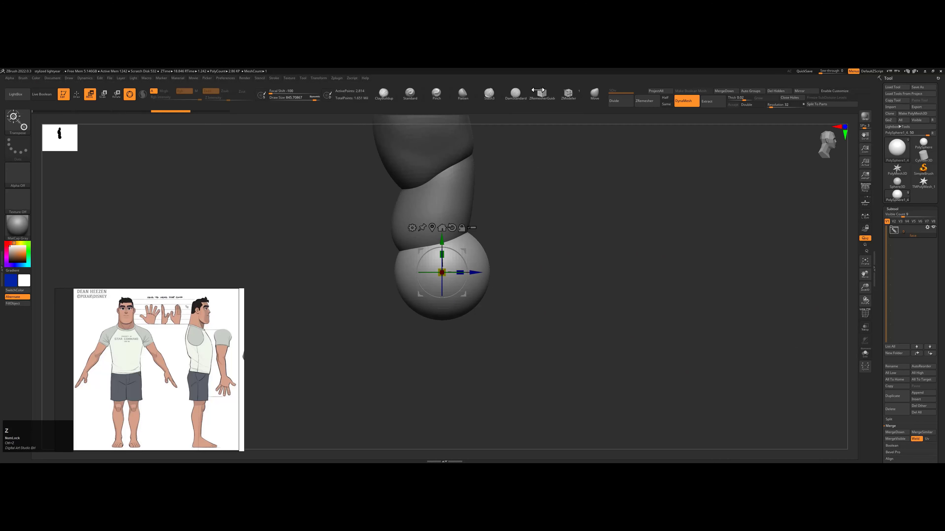
# - Widen the lower sphere and shape its bottom bulge into the pelvis with the Move brush
pyautogui.press('q')
pyautogui.click(452, 299)
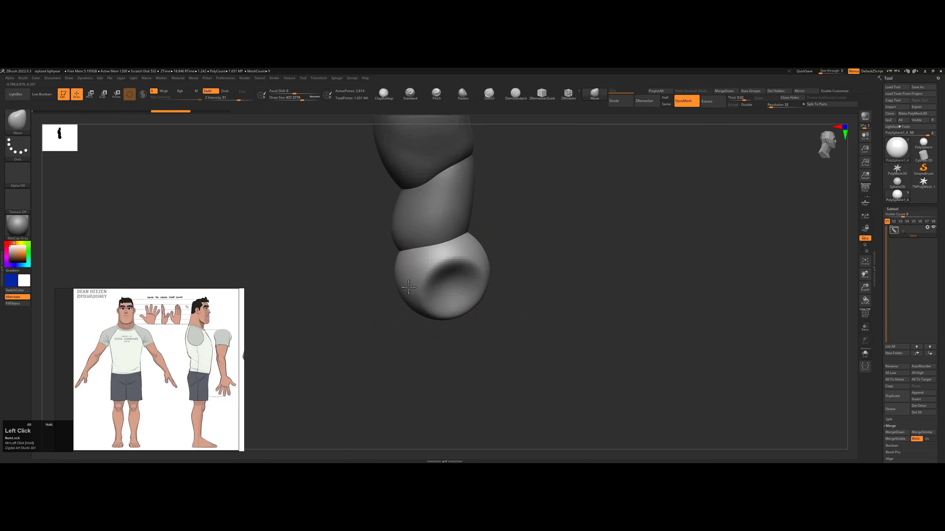
pyautogui.moveTo(478, 266)
pyautogui.mouseDown()
pyautogui.moveTo(384, 301)
pyautogui.moveTo(447, 301)
pyautogui.mouseUp()
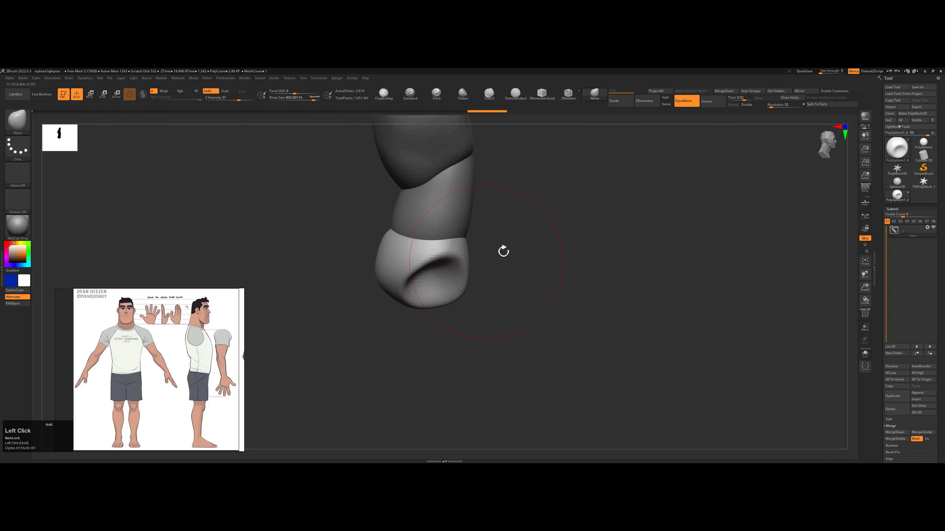
pyautogui.moveTo(503, 251)
pyautogui.mouseDown()
pyautogui.moveTo(503, 228)
pyautogui.moveTo(473, 237)
pyautogui.moveTo(503, 261)
pyautogui.moveTo(483, 259)
pyautogui.moveTo(523, 265)
pyautogui.moveTo(514, 299)
pyautogui.mouseUp()
pyautogui.moveTo(462, 336); pyautogui.dragTo(535, 317)
# - Pull both shoulders outward for a bulkier chest silhouette
pyautogui.moveTo(553, 273)
pyautogui.mouseDown()
pyautogui.moveTo(518, 256)
pyautogui.moveTo(545, 241)
pyautogui.moveTo(468, 253)
pyautogui.moveTo(474, 239)
pyautogui.mouseUp()
pyautogui.moveTo(357, 231)
pyautogui.mouseDown()
pyautogui.moveTo(320, 240)
pyautogui.moveTo(500, 252)
pyautogui.mouseUp()
pyautogui.moveTo(471, 223)
pyautogui.mouseDown()
pyautogui.moveTo(535, 215)
pyautogui.moveTo(526, 283)
pyautogui.mouseUp()
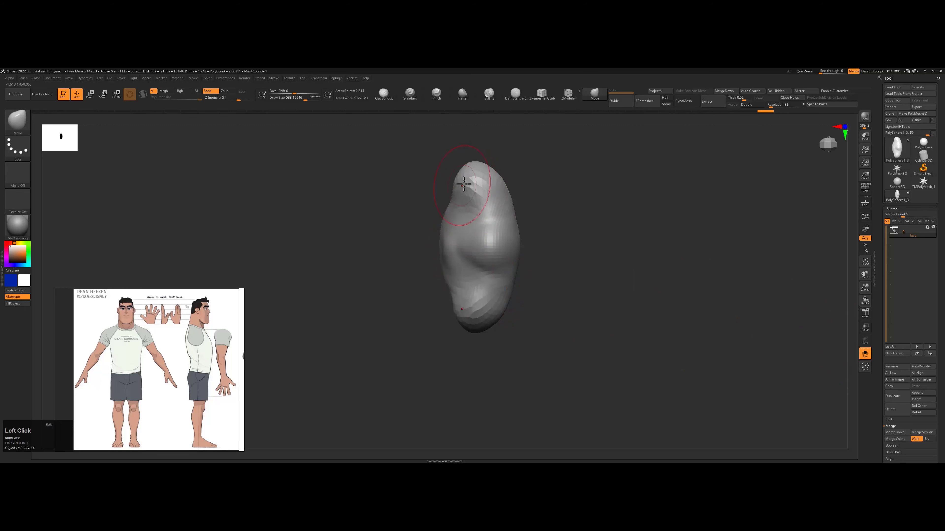
pyautogui.moveTo(502, 184)
pyautogui.mouseDown()
pyautogui.moveTo(540, 175)
pyautogui.moveTo(475, 180)
pyautogui.moveTo(489, 162)
pyautogui.moveTo(467, 158)
pyautogui.moveTo(540, 228)
pyautogui.moveTo(683, 291)
pyautogui.moveTo(555, 259)
pyautogui.moveTo(473, 265)
pyautogui.moveTo(533, 286)
pyautogui.mouseUp()
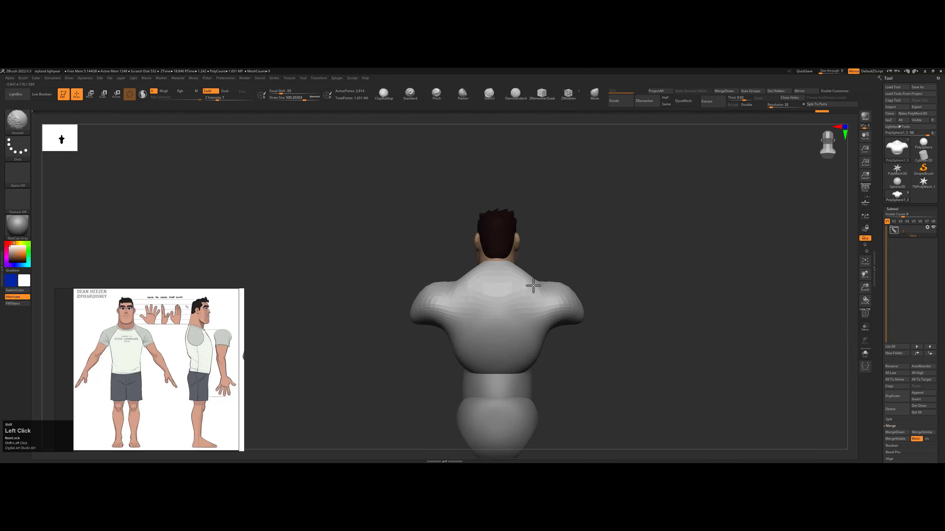
# - Insert a sphere, scale it down and stretch it along the upper arm beside the chest
pyautogui.click(916, 399)
pyautogui.click(786, 339)
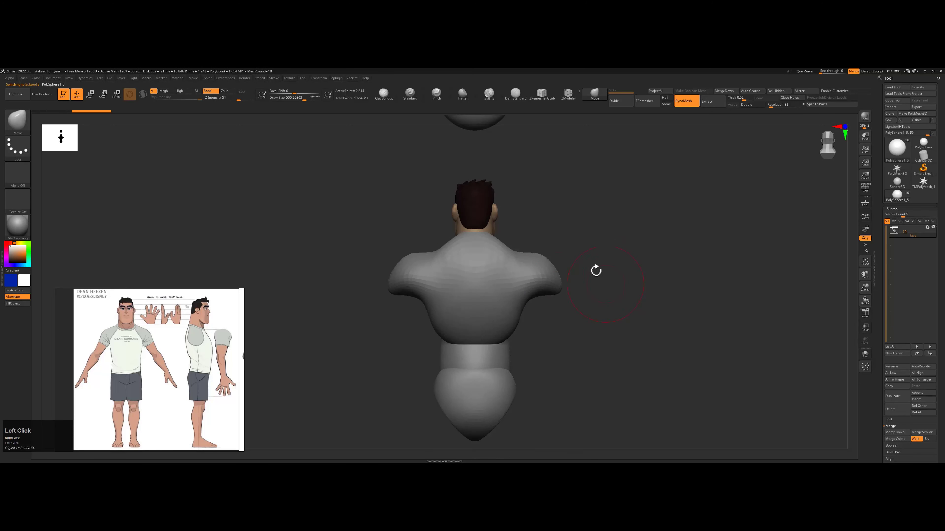
pyautogui.press('w')
pyautogui.moveTo(460, 232); pyautogui.dragTo(549, 287)
pyautogui.moveTo(463, 293); pyautogui.dragTo(405, 205)
pyautogui.moveTo(476, 284); pyautogui.dragTo(513, 333)
# - Inspect the arm piece in Solo mode, then rotate it inward toward the body
pyautogui.moveTo(544, 274); pyautogui.dragTo(651, 275)
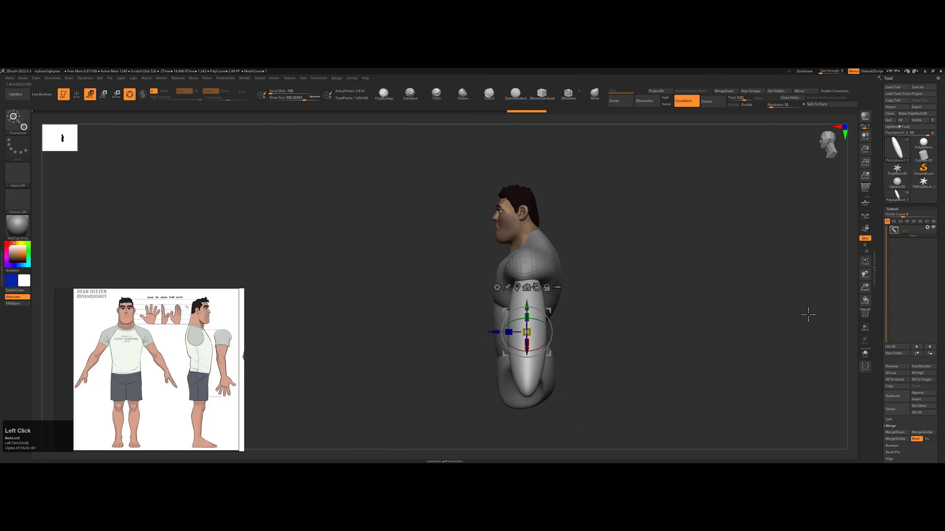
pyautogui.click(865, 353)
pyautogui.moveTo(632, 208)
pyautogui.mouseDown()
pyautogui.moveTo(599, 186)
pyautogui.moveTo(516, 291)
pyautogui.moveTo(561, 268)
pyautogui.moveTo(586, 298)
pyautogui.moveTo(624, 261)
pyautogui.moveTo(629, 209)
pyautogui.mouseUp()
pyautogui.press('q')
pyautogui.click(864, 353)
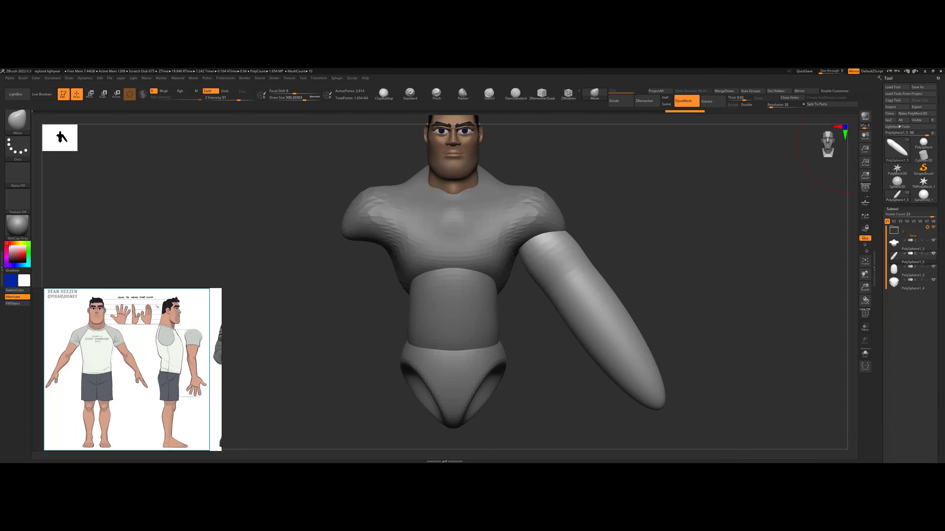
pyautogui.moveTo(633, 242); pyautogui.dragTo(610, 242)
pyautogui.press('w')
pyautogui.moveTo(596, 298); pyautogui.dragTo(595, 260)
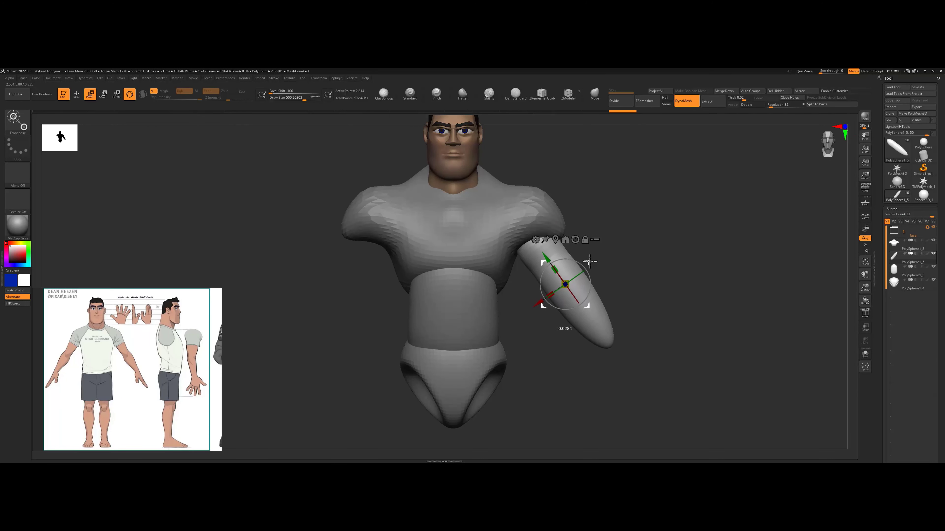
# - Reshape the upper arm, shoulder and forearm tip with the Move brush at varying sizes
pyautogui.press('q')
pyautogui.moveTo(586, 196)
pyautogui.keyDown('shift'); pyautogui.mouseDown()
pyautogui.moveTo(529, 259)
pyautogui.moveTo(558, 263)
pyautogui.moveTo(542, 264)
pyautogui.mouseUp(); pyautogui.keyUp('shift')
pyautogui.moveTo(516, 308)
pyautogui.mouseDown()
pyautogui.moveTo(476, 317)
pyautogui.moveTo(485, 330)
pyautogui.moveTo(459, 315)
pyautogui.moveTo(443, 332)
pyautogui.mouseUp()
pyautogui.press('[')
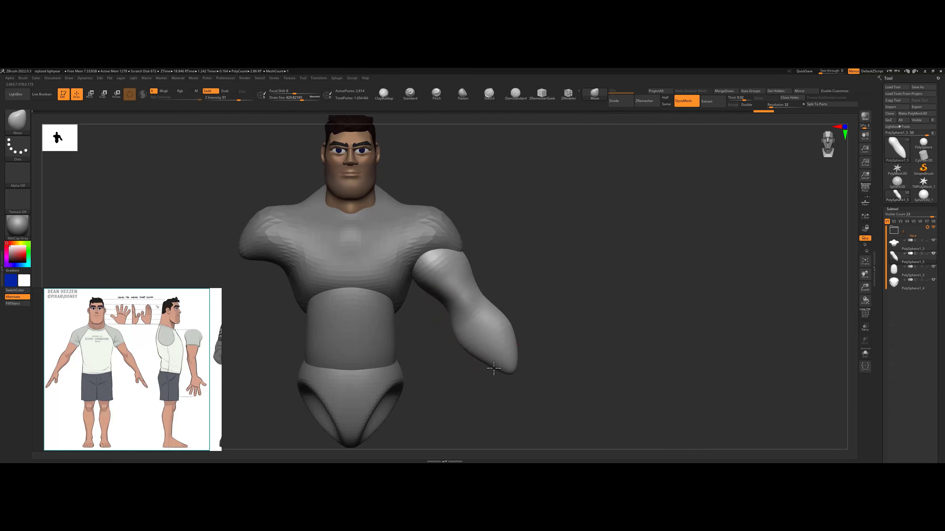
pyautogui.moveTo(493, 368); pyautogui.dragTo(503, 378)
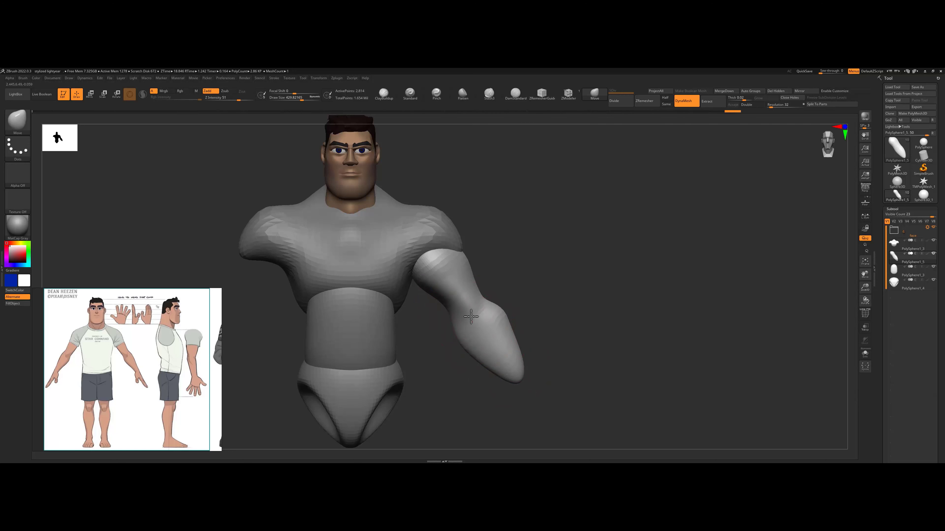
pyautogui.moveTo(471, 316)
pyautogui.keyDown('ctrl'); pyautogui.mouseDown(button='right')
pyautogui.moveTo(511, 289)
pyautogui.moveTo(499, 253)
pyautogui.mouseUp(button='right'); pyautogui.keyUp('ctrl')
pyautogui.press(']')
pyautogui.moveTo(500, 254)
pyautogui.mouseDown()
pyautogui.moveTo(443, 278)
pyautogui.moveTo(533, 268)
pyautogui.moveTo(469, 250)
pyautogui.mouseUp()
pyautogui.press('[')
pyautogui.press('[')
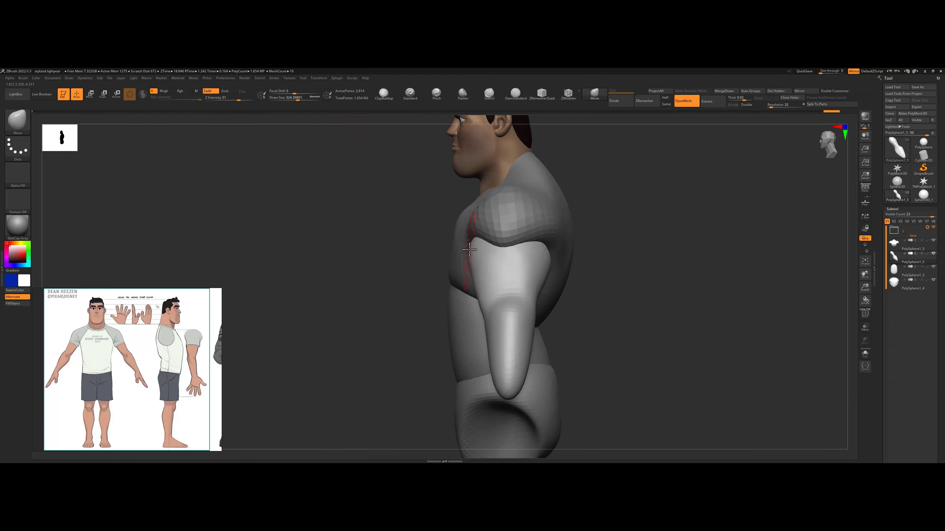
pyautogui.moveTo(526, 225)
pyautogui.mouseDown()
pyautogui.moveTo(542, 252)
pyautogui.moveTo(584, 279)
pyautogui.moveTo(559, 261)
pyautogui.moveTo(574, 242)
pyautogui.moveTo(543, 306)
pyautogui.moveTo(576, 312)
pyautogui.mouseUp()
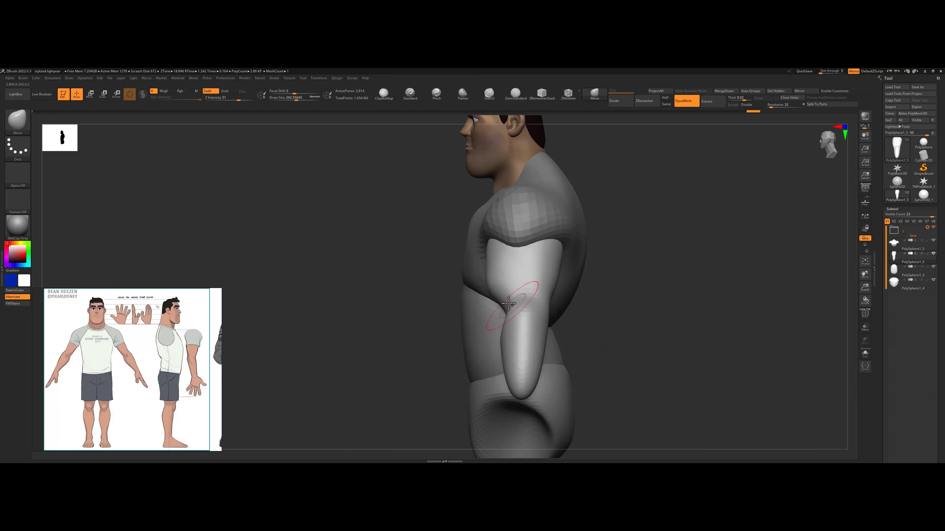
pyautogui.press(']')
pyautogui.moveTo(509, 303); pyautogui.dragTo(497, 276)
pyautogui.moveTo(549, 309)
pyautogui.mouseDown()
pyautogui.moveTo(566, 285)
pyautogui.moveTo(605, 265)
pyautogui.mouseUp()
# - Undo unwanted forearm tweaks and push the lower upper arm into shape
pyautogui.hotkey('ctrl', 'z')
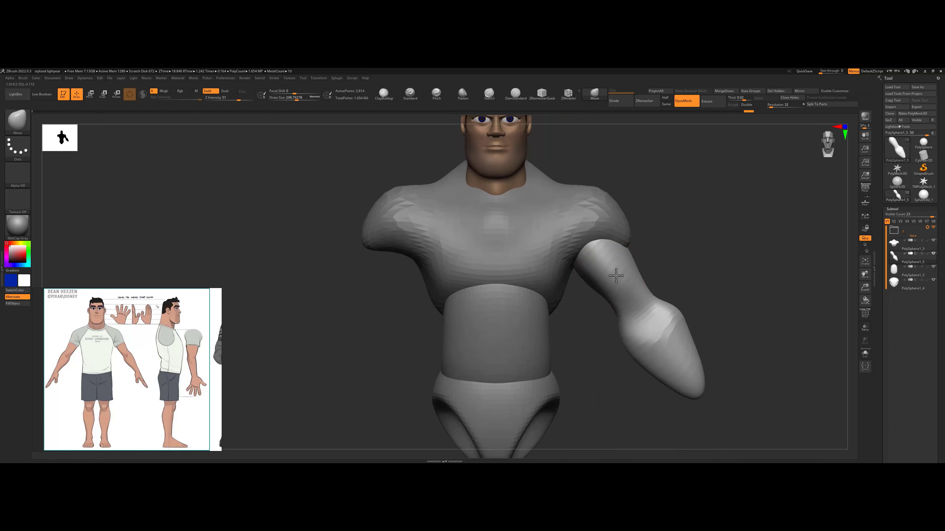
pyautogui.moveTo(636, 312)
pyautogui.keyDown('alt'); pyautogui.mouseDown()
pyautogui.moveTo(569, 322)
pyautogui.moveTo(575, 336)
pyautogui.moveTo(580, 331)
pyautogui.mouseUp(); pyautogui.keyUp('alt')
pyautogui.moveTo(706, 320); pyautogui.dragTo(631, 296)
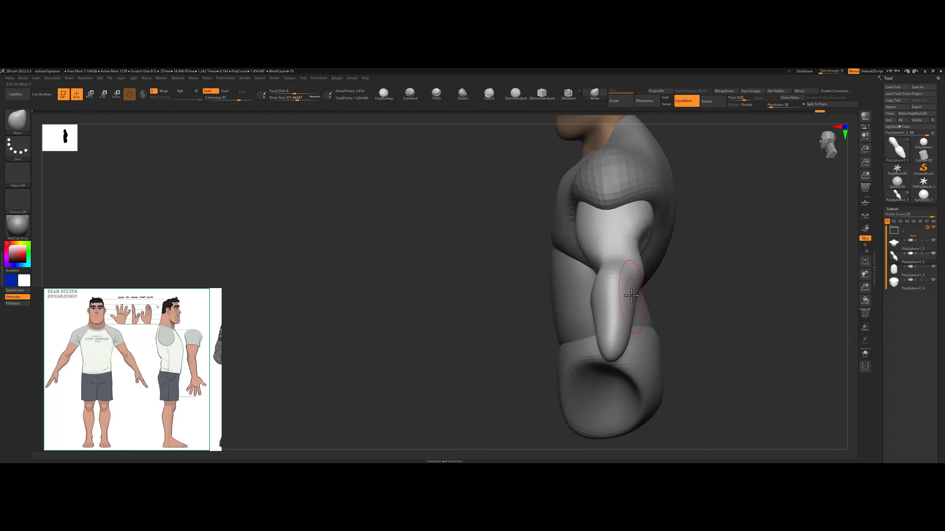
pyautogui.hotkey('ctrl', 'z')
pyautogui.moveTo(601, 350); pyautogui.dragTo(648, 331, button='right')
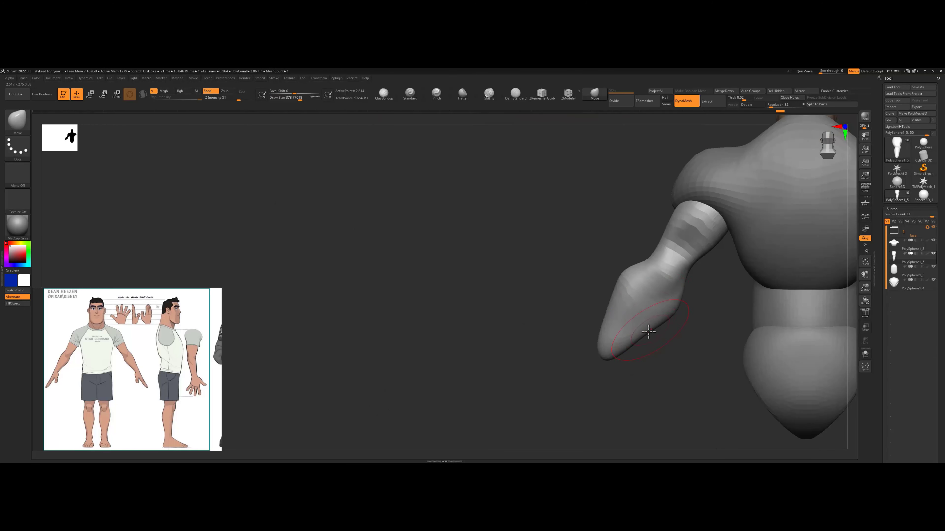
pyautogui.moveTo(657, 317); pyautogui.dragTo(650, 317)
pyautogui.moveTo(650, 317)
pyautogui.mouseDown(button='right')
pyautogui.moveTo(729, 329)
pyautogui.moveTo(649, 287)
pyautogui.moveTo(542, 206)
pyautogui.mouseUp(button='right')
pyautogui.moveTo(542, 205); pyautogui.dragTo(553, 204)
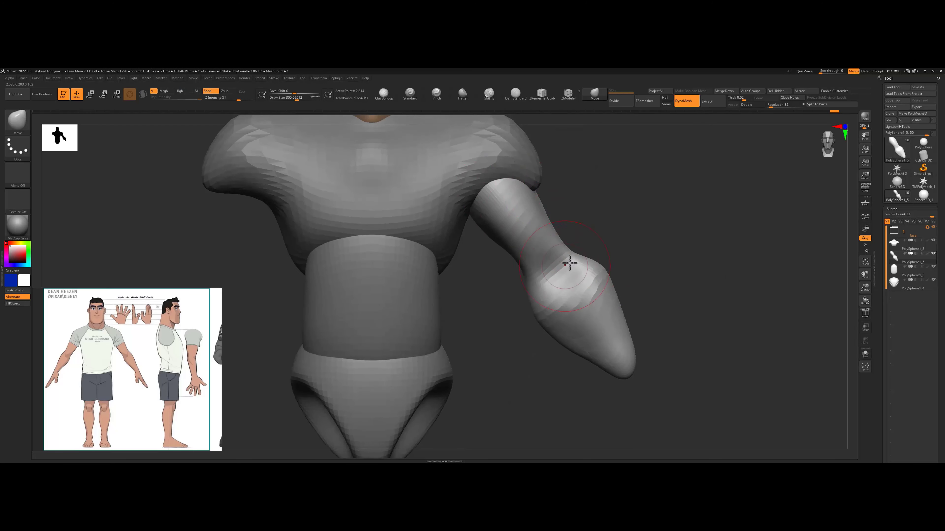
# - Carve creases along the arm and forearm with the DamStandard brush
pyautogui.click(516, 93)
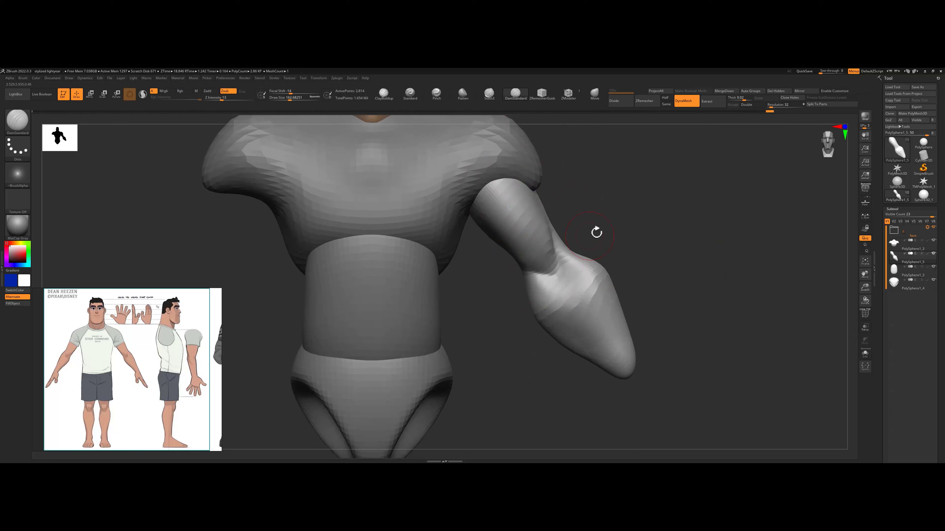
pyautogui.moveTo(596, 232)
pyautogui.mouseDown(button='right')
pyautogui.moveTo(516, 228)
pyautogui.moveTo(541, 256)
pyautogui.mouseUp(button='right')
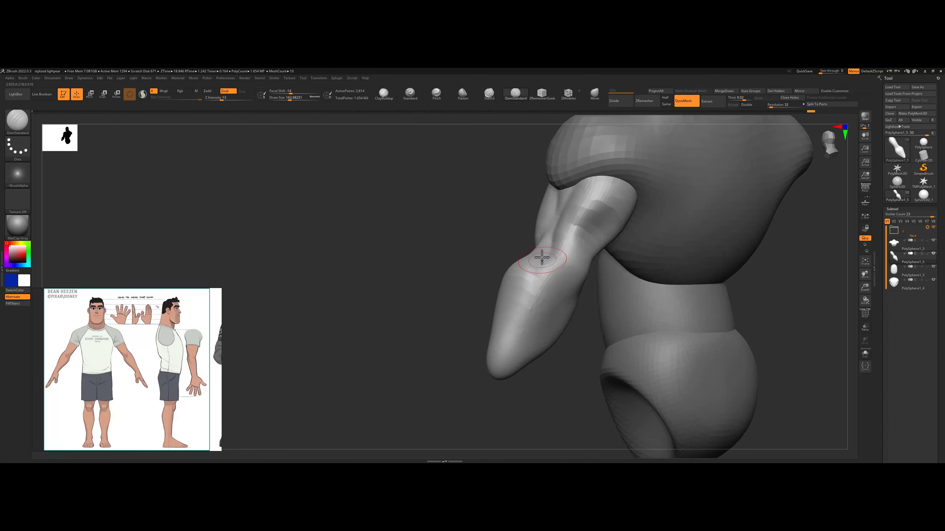
pyautogui.moveTo(543, 253); pyautogui.dragTo(528, 346)
pyautogui.moveTo(536, 335)
pyautogui.mouseDown(button='right')
pyautogui.moveTo(522, 319)
pyautogui.moveTo(559, 285)
pyautogui.mouseUp(button='right')
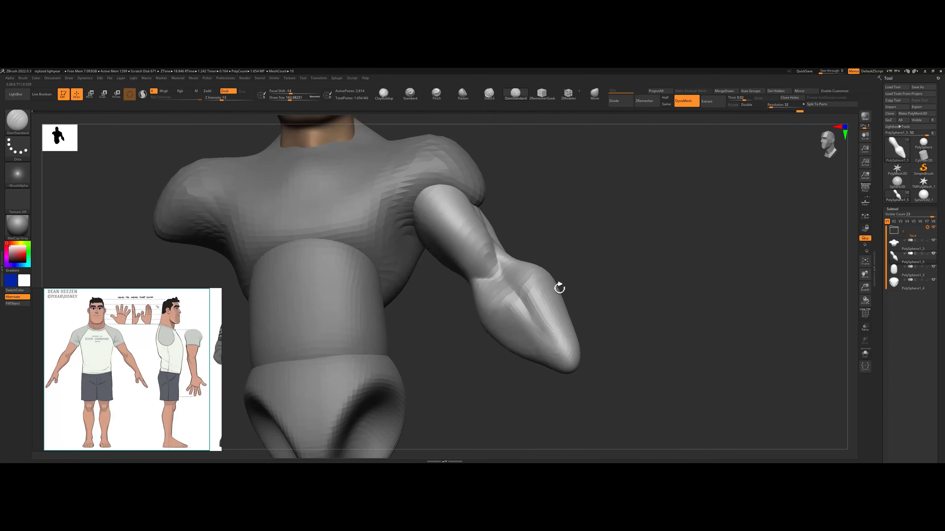
pyautogui.moveTo(556, 286); pyautogui.dragTo(538, 327)
pyautogui.moveTo(537, 327)
pyautogui.mouseDown(button='right')
pyautogui.moveTo(569, 259)
pyautogui.moveTo(568, 225)
pyautogui.mouseUp(button='right')
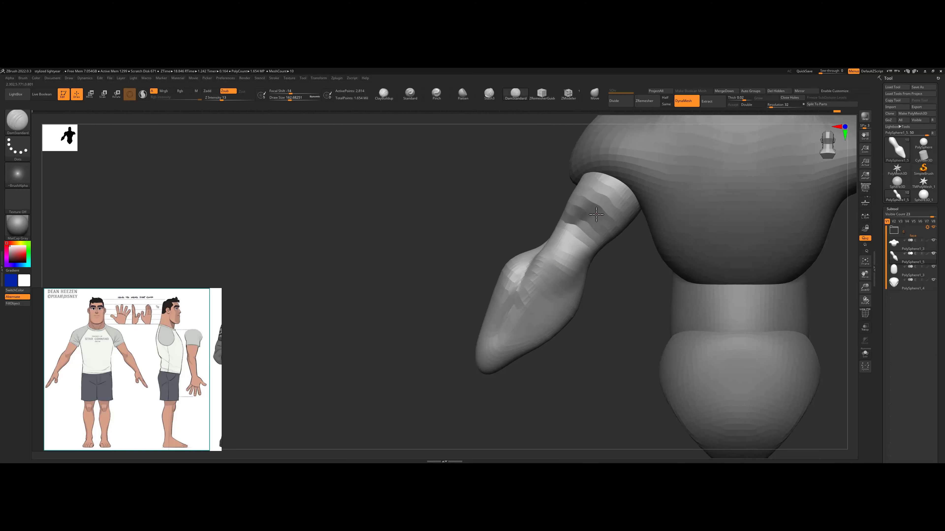
# - DynaMesh the arm, return to the Move brush, and pull the forearm tip up and inward
pyautogui.click(683, 101)
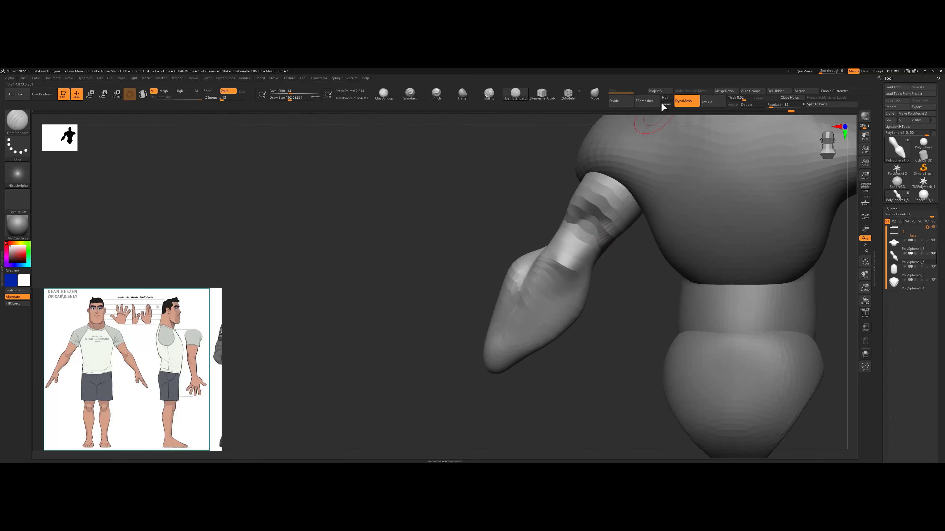
pyautogui.moveTo(497, 226); pyautogui.dragTo(539, 265, button='right')
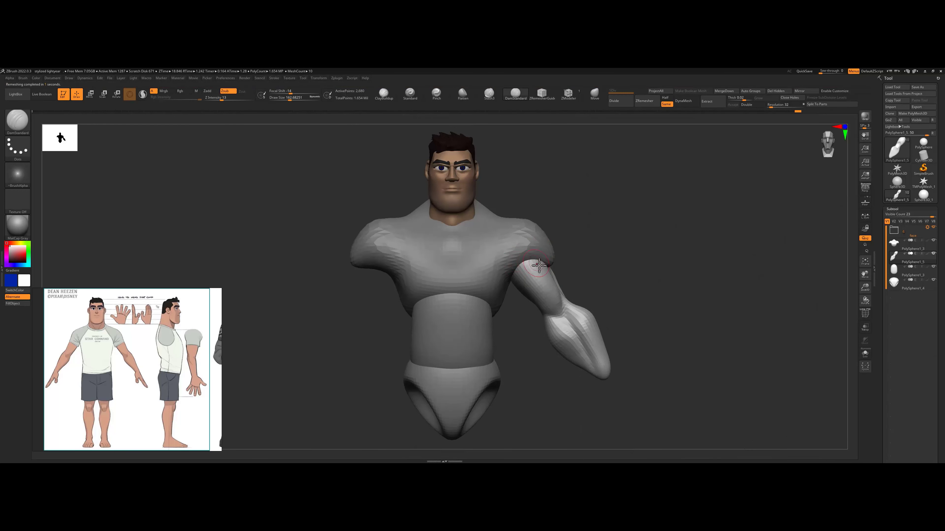
pyautogui.press('b')
pyautogui.press('m')
pyautogui.press('v')
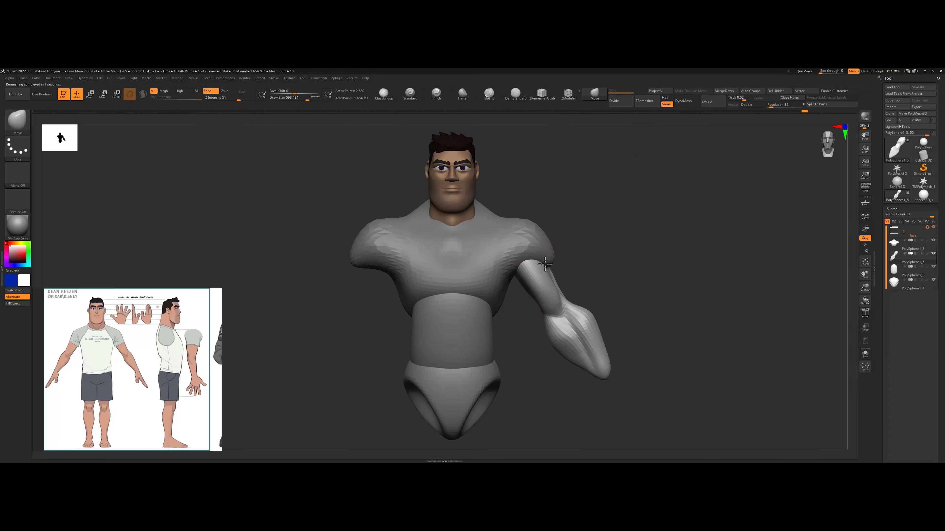
pyautogui.press('s')
pyautogui.moveTo(558, 343)
pyautogui.mouseDown()
pyautogui.moveTo(547, 343)
pyautogui.moveTo(553, 298)
pyautogui.mouseUp()
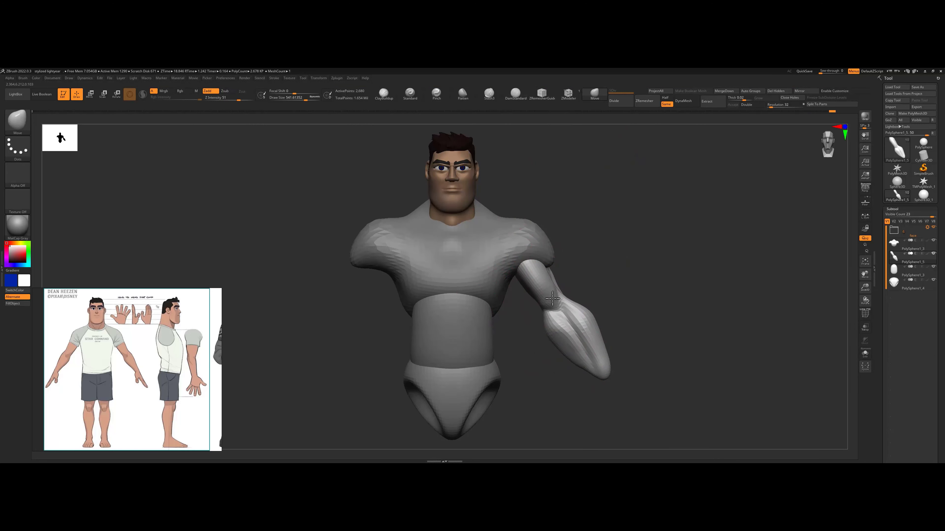
pyautogui.keyDown('alt'); pyautogui.click(576, 355); pyautogui.keyUp('alt')
pyautogui.moveTo(603, 370)
pyautogui.mouseDown()
pyautogui.moveTo(595, 365)
pyautogui.moveTo(597, 334)
pyautogui.moveTo(555, 302)
pyautogui.moveTo(621, 293)
pyautogui.mouseUp()
pyautogui.press('s')
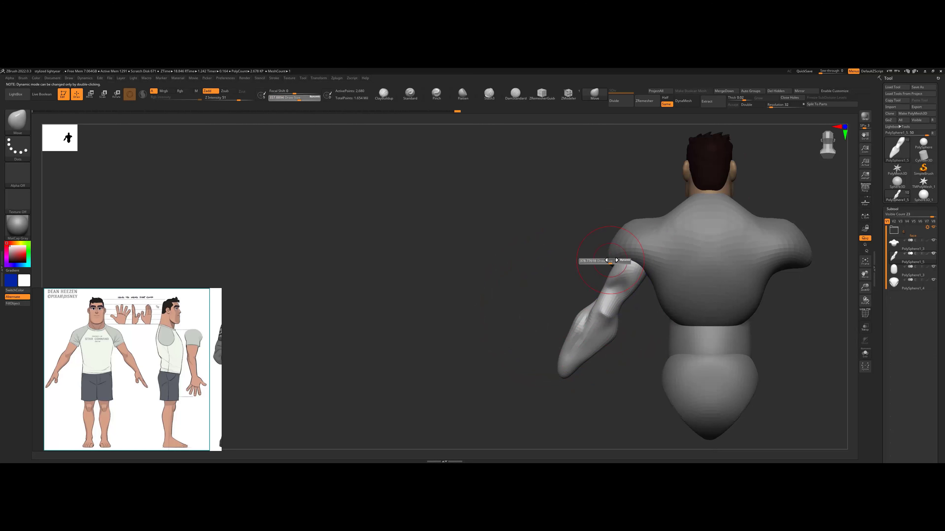
pyautogui.keyDown('alt'); pyautogui.moveTo(580, 260); pyautogui.dragTo(443, 257); pyautogui.keyUp('alt')
# - Select the torso and adjust the shape around the neck
pyautogui.keyDown('alt'); pyautogui.click(459, 263); pyautogui.keyUp('alt')
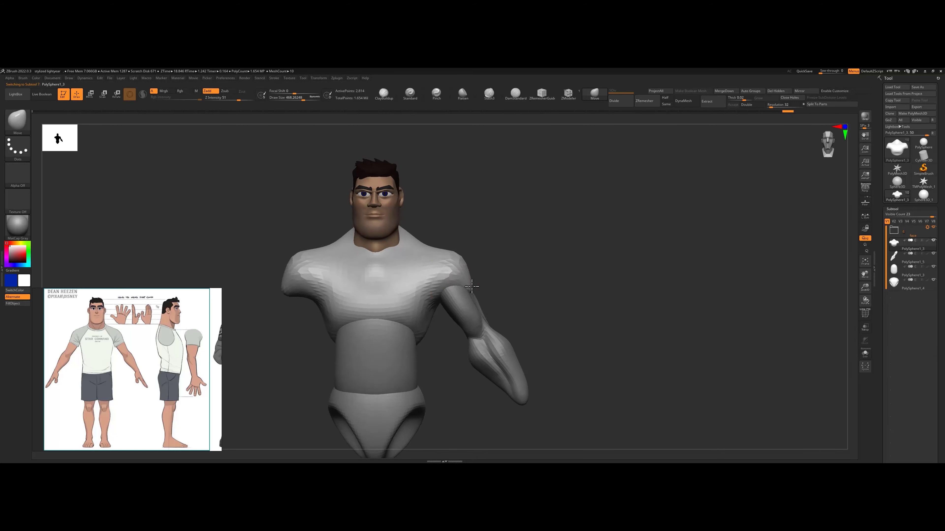
pyautogui.moveTo(471, 286)
pyautogui.mouseDown()
pyautogui.moveTo(401, 233)
pyautogui.moveTo(428, 224)
pyautogui.moveTo(427, 240)
pyautogui.moveTo(398, 230)
pyautogui.moveTo(442, 255)
pyautogui.mouseUp()
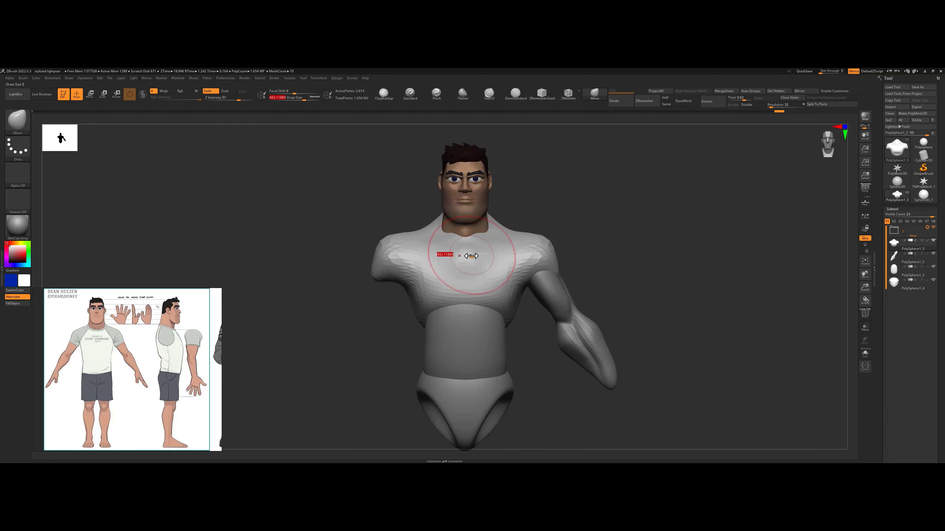
pyautogui.moveTo(536, 247); pyautogui.dragTo(494, 285)
# - Select the arm subtool and mirror it across to the other side of the body
pyautogui.keyDown('alt'); pyautogui.click(554, 292); pyautogui.keyUp('alt')
pyautogui.click(800, 91)
pyautogui.click(483, 213)
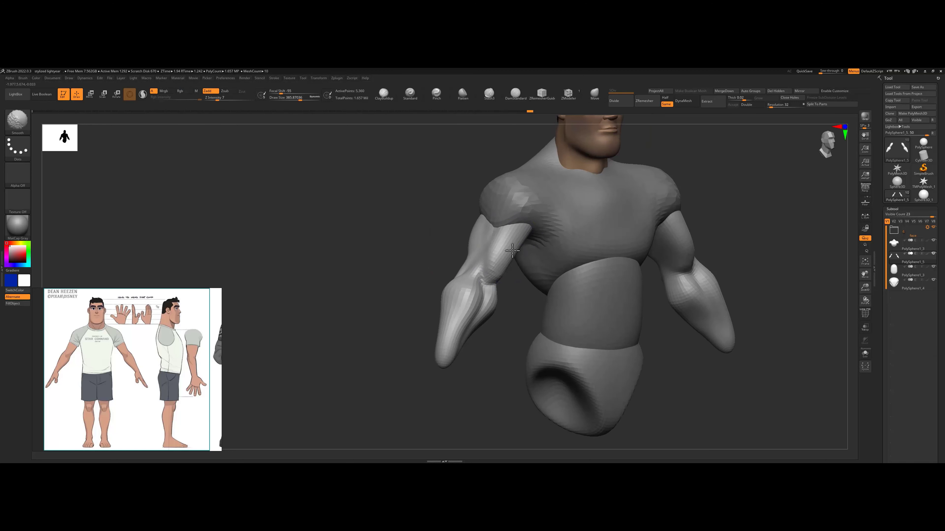
pyautogui.moveTo(512, 251)
pyautogui.mouseDown(button='right')
pyautogui.moveTo(487, 283)
pyautogui.moveTo(512, 302)
pyautogui.moveTo(482, 278)
pyautogui.mouseUp(button='right')
pyautogui.press('s')
pyautogui.moveTo(472, 283); pyautogui.dragTo(478, 283)
pyautogui.moveTo(478, 283)
pyautogui.keyDown('ctrl'); pyautogui.mouseDown(button='right')
pyautogui.moveTo(422, 239)
pyautogui.moveTo(422, 251)
pyautogui.moveTo(605, 216)
pyautogui.moveTo(533, 236)
pyautogui.moveTo(562, 201)
pyautogui.mouseUp(button='right'); pyautogui.keyUp('ctrl')
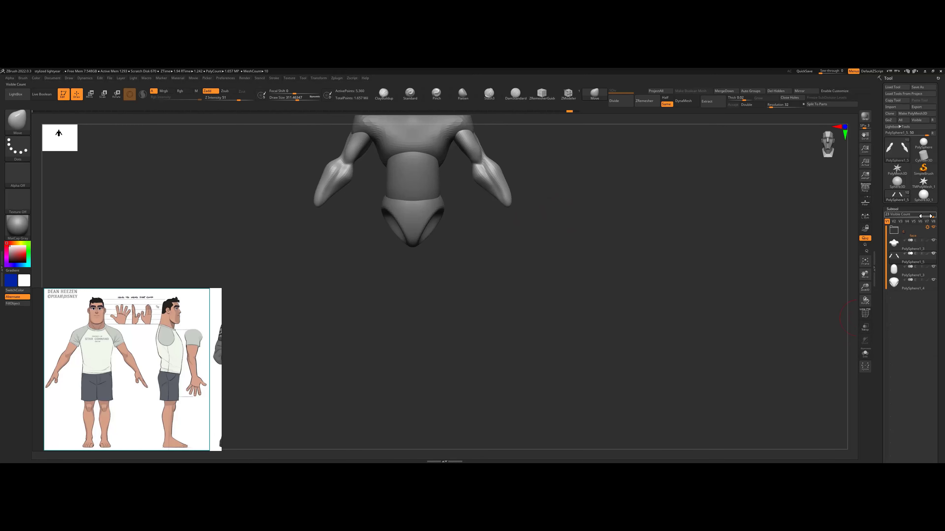
# - Insert a Cylinder3D subtool and stand it upright under the hips
pyautogui.click(911, 386)
pyautogui.click(738, 361)
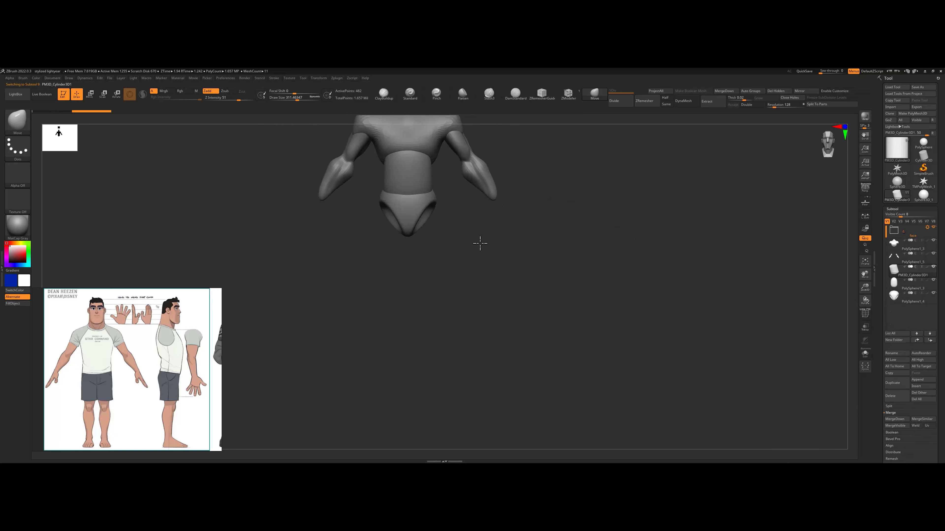
pyautogui.press('w')
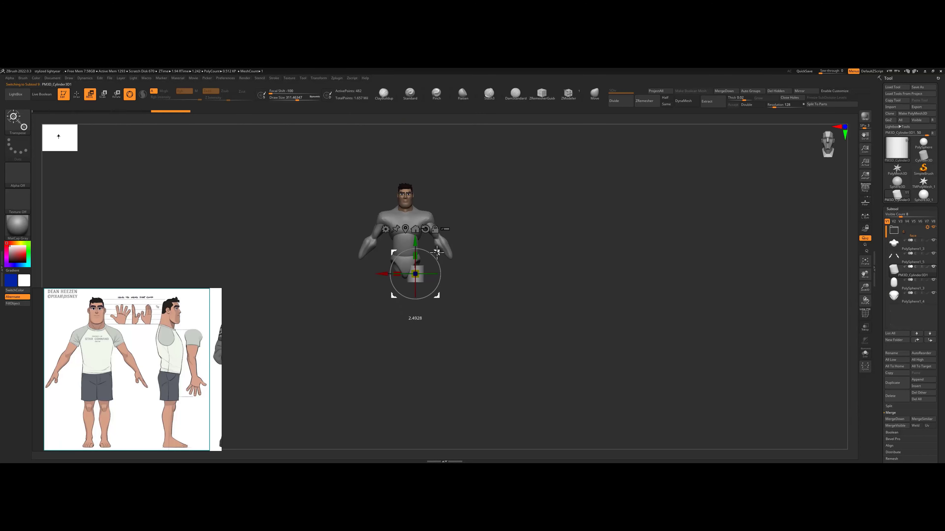
pyautogui.moveTo(436, 253); pyautogui.dragTo(425, 216, button='right')
pyautogui.moveTo(436, 204); pyautogui.dragTo(423, 233)
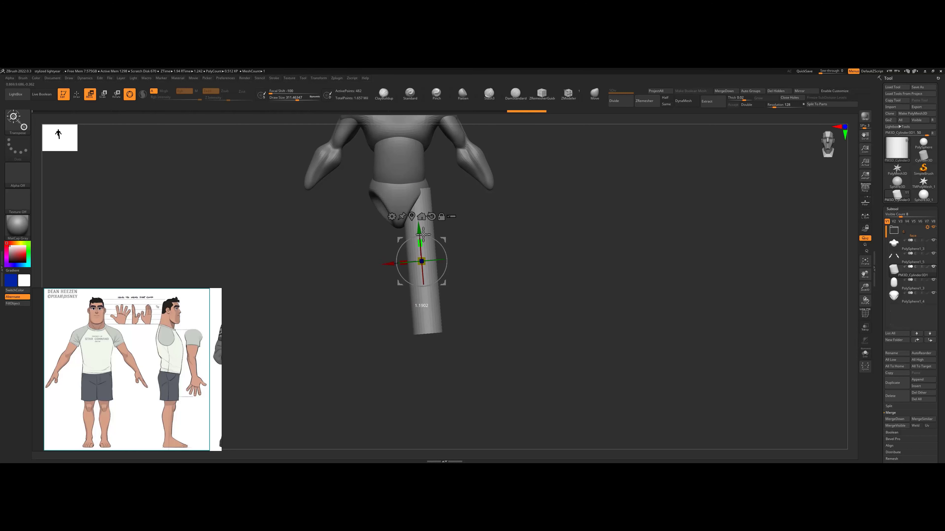
pyautogui.moveTo(473, 230)
pyautogui.mouseDown(button='right')
pyautogui.moveTo(465, 267)
pyautogui.moveTo(481, 263)
pyautogui.moveTo(555, 109)
pyautogui.mouseUp(button='right')
# - Shape the cylinder into a leg with a knee and ankle bend using the Move brush
pyautogui.press('q')
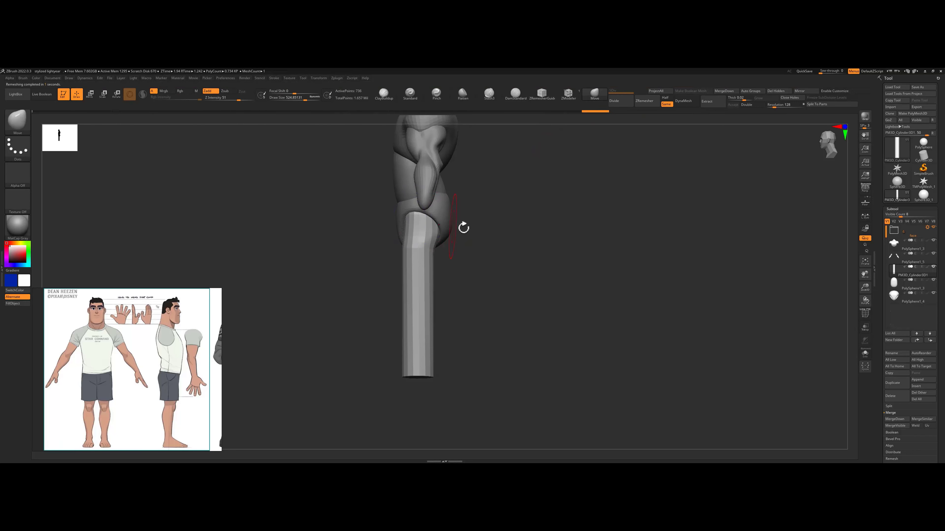
pyautogui.moveTo(462, 226); pyautogui.dragTo(411, 210, button='right')
pyautogui.moveTo(422, 249); pyautogui.dragTo(418, 272, button='right')
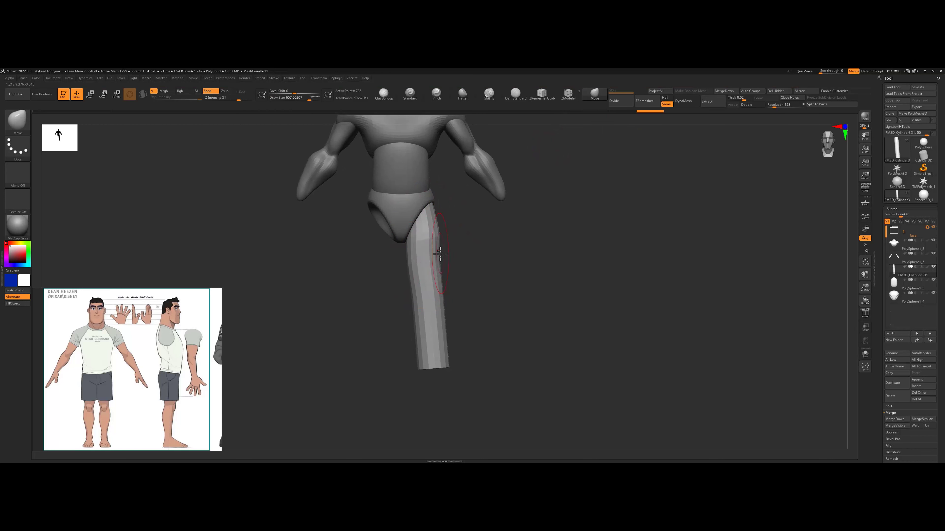
pyautogui.moveTo(401, 323); pyautogui.dragTo(447, 324, button='right')
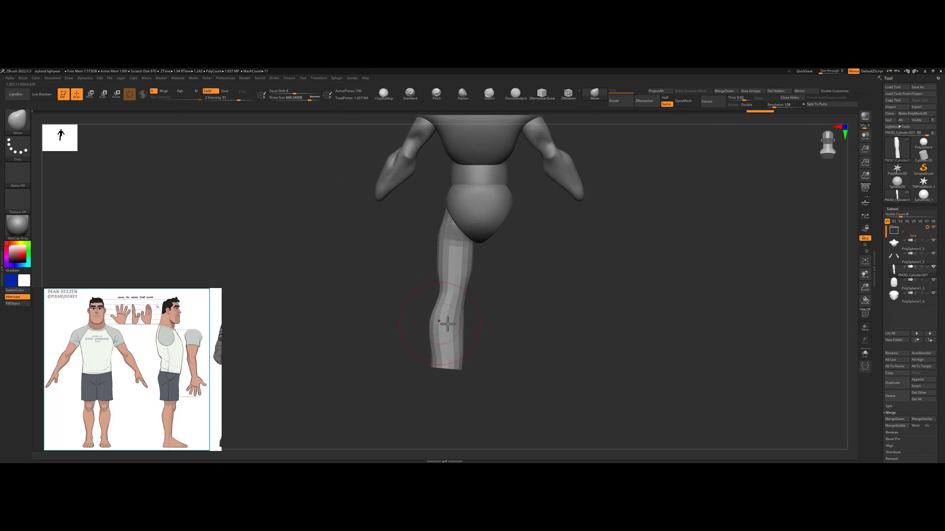
pyautogui.moveTo(444, 356); pyautogui.dragTo(434, 366)
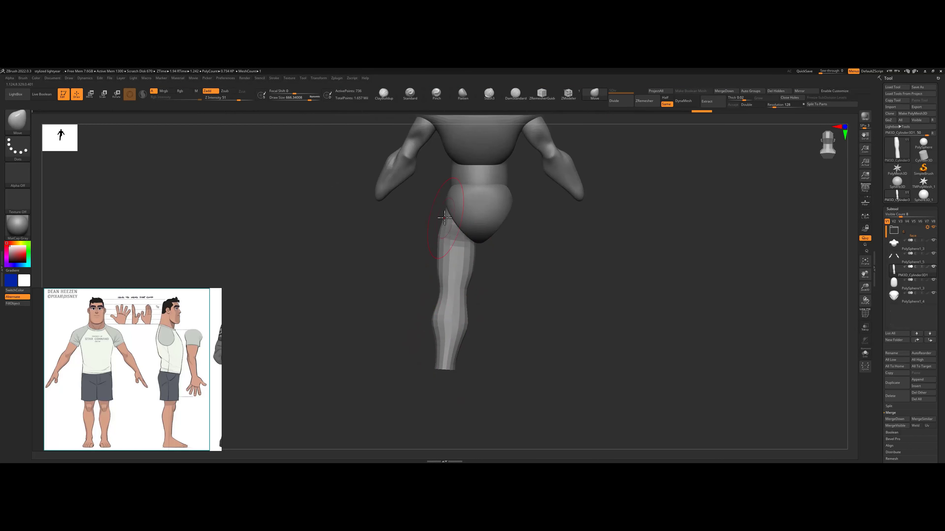
pyautogui.moveTo(438, 253); pyautogui.dragTo(463, 237, button='right')
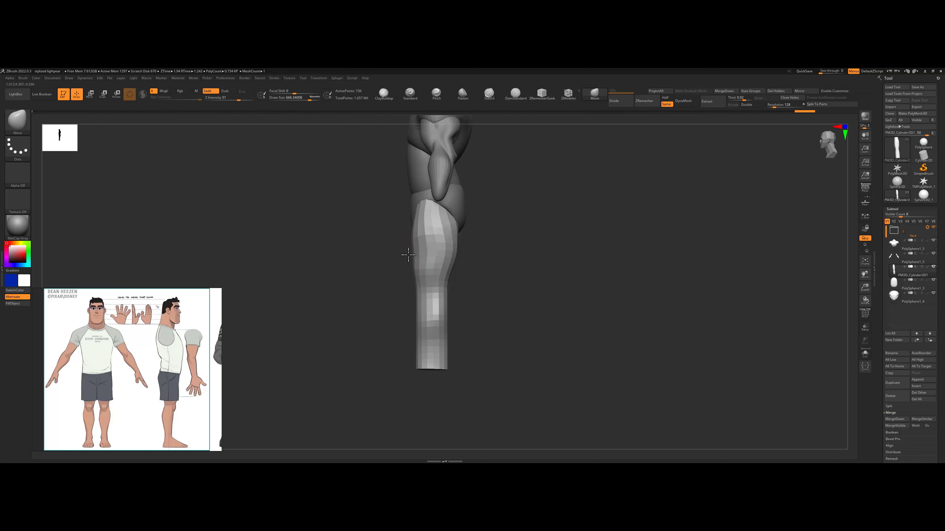
pyautogui.press(']')
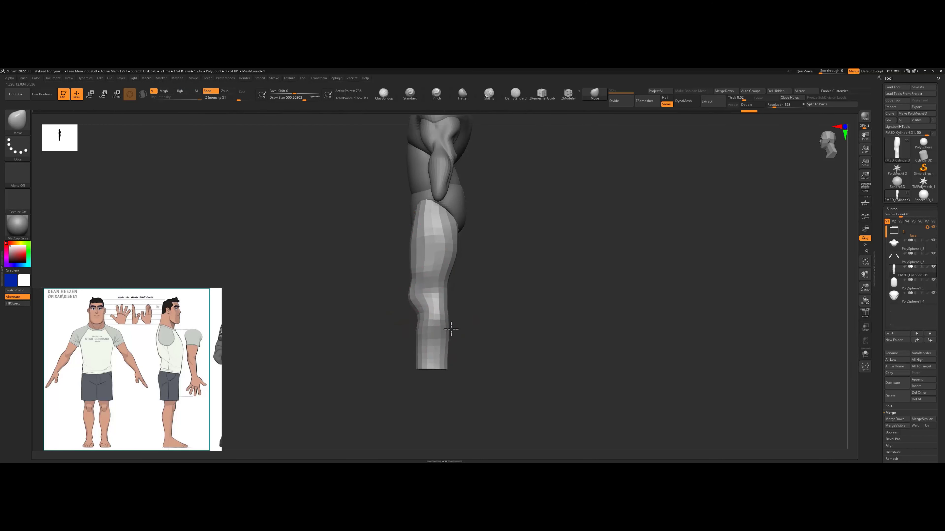
pyautogui.keyDown('alt'); pyautogui.moveTo(470, 274); pyautogui.dragTo(411, 292, button='right'); pyautogui.keyUp('alt')
pyautogui.press('s')
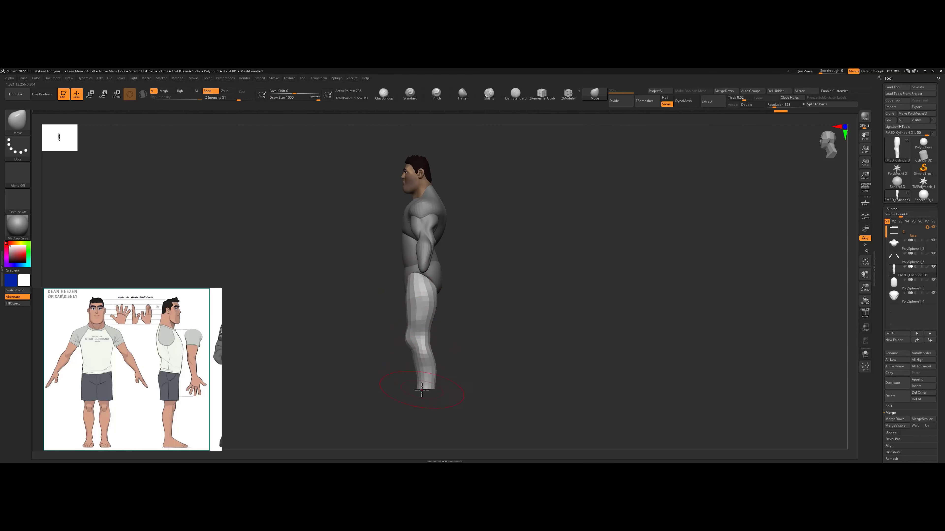
# - Reshape the leg with the Move brush after sizing the DamStandard crease brush
pyautogui.moveTo(454, 326)
pyautogui.mouseDown(button='right')
pyautogui.moveTo(474, 300)
pyautogui.moveTo(468, 333)
pyautogui.moveTo(502, 274)
pyautogui.moveTo(500, 86)
pyautogui.mouseUp(button='right')
pyautogui.click(515, 93)
pyautogui.press('s')
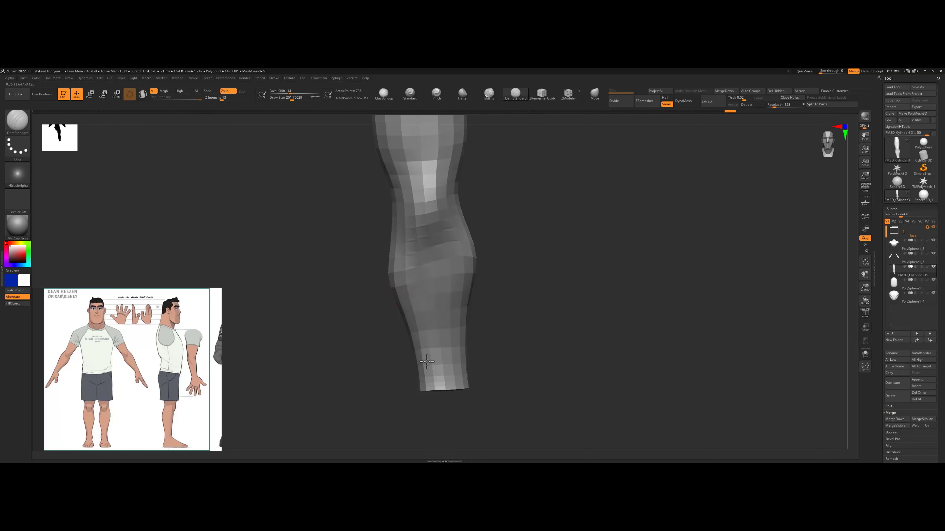
pyautogui.moveTo(427, 361); pyautogui.dragTo(475, 337, button='right')
pyautogui.press('b')
pyautogui.press('m')
pyautogui.press('v')
pyautogui.moveTo(395, 305); pyautogui.dragTo(558, 122, button='right')
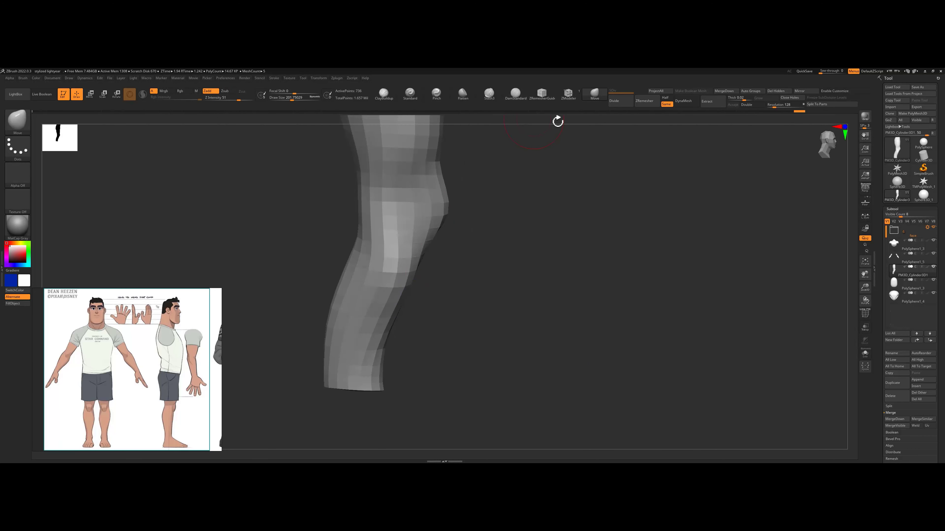
pyautogui.moveTo(371, 266)
pyautogui.mouseDown(button='right')
pyautogui.moveTo(335, 256)
pyautogui.moveTo(363, 266)
pyautogui.moveTo(382, 234)
pyautogui.moveTo(345, 300)
pyautogui.mouseUp(button='right')
# - Show the other body parts again and carve the knee crease with DamStandard
pyautogui.hotkey('ctrl', 'shift', 's')
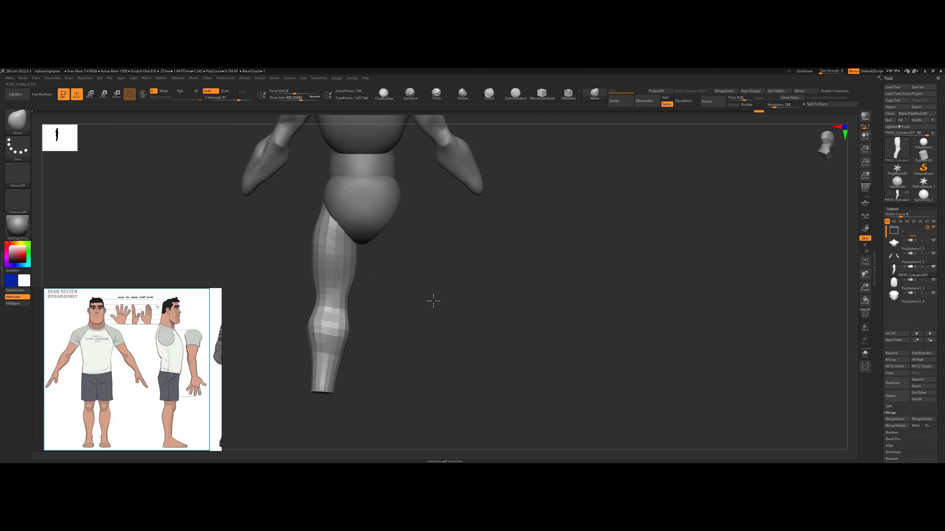
pyautogui.moveTo(432, 300)
pyautogui.keyDown('ctrl'); pyautogui.mouseDown(button='right')
pyautogui.moveTo(477, 265)
pyautogui.moveTo(426, 224)
pyautogui.mouseUp(button='right'); pyautogui.keyUp('ctrl')
pyautogui.press('b')
pyautogui.press('d')
pyautogui.press('s')
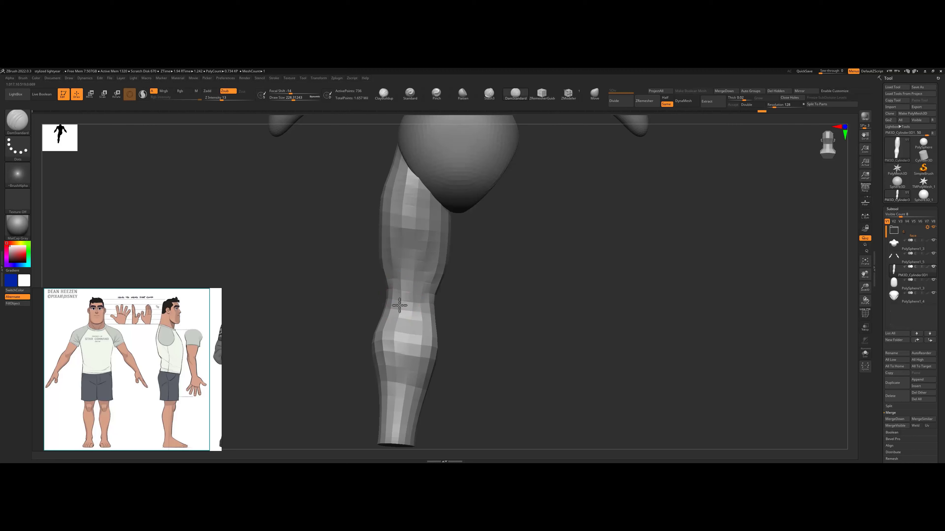
pyautogui.moveTo(399, 305); pyautogui.dragTo(422, 225, button='right')
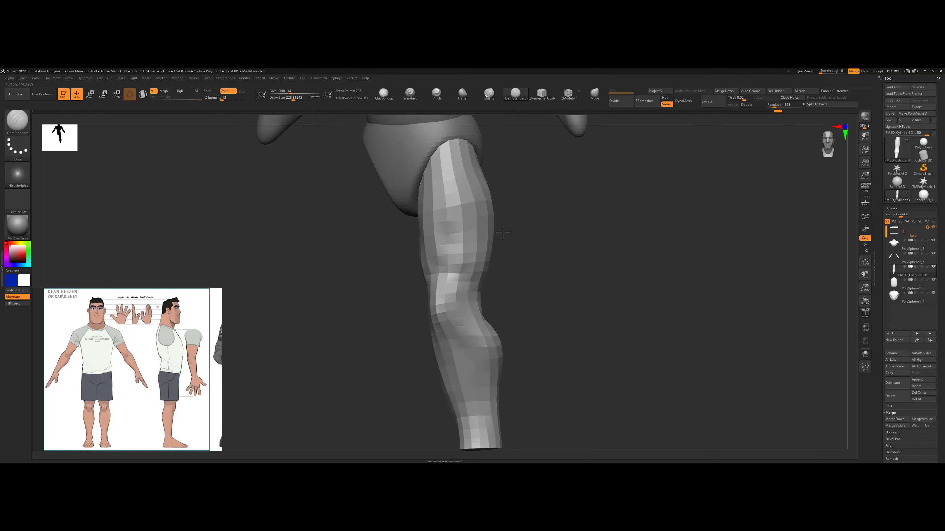
# - Undo a trial subdivision and refine the calf with Move from side and front views
pyautogui.hotkey('ctrl', 'd')
pyautogui.moveTo(500, 232)
pyautogui.keyDown('ctrl'); pyautogui.mouseDown(button='right')
pyautogui.moveTo(475, 245)
pyautogui.moveTo(498, 240)
pyautogui.mouseUp(button='right'); pyautogui.keyUp('ctrl')
pyautogui.hotkey('ctrl', 'z')
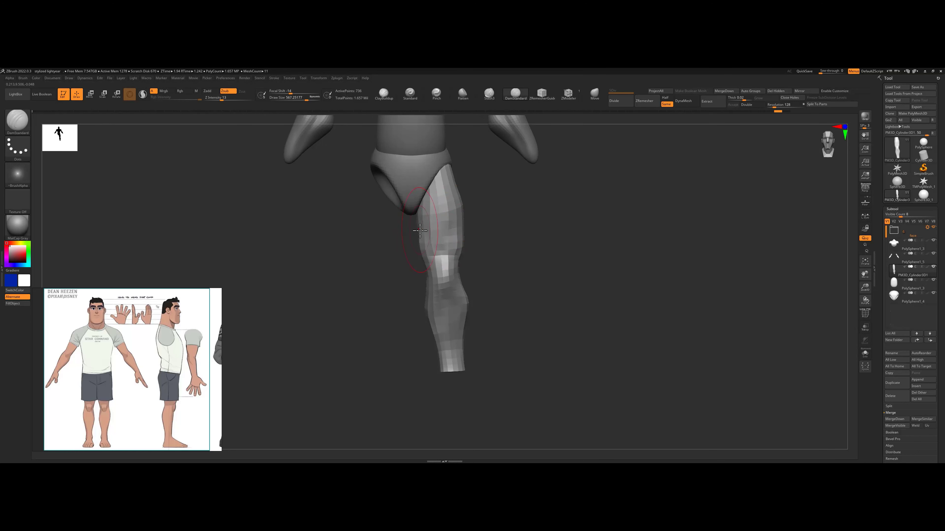
pyautogui.press('b')
pyautogui.press('m')
pyautogui.press('v')
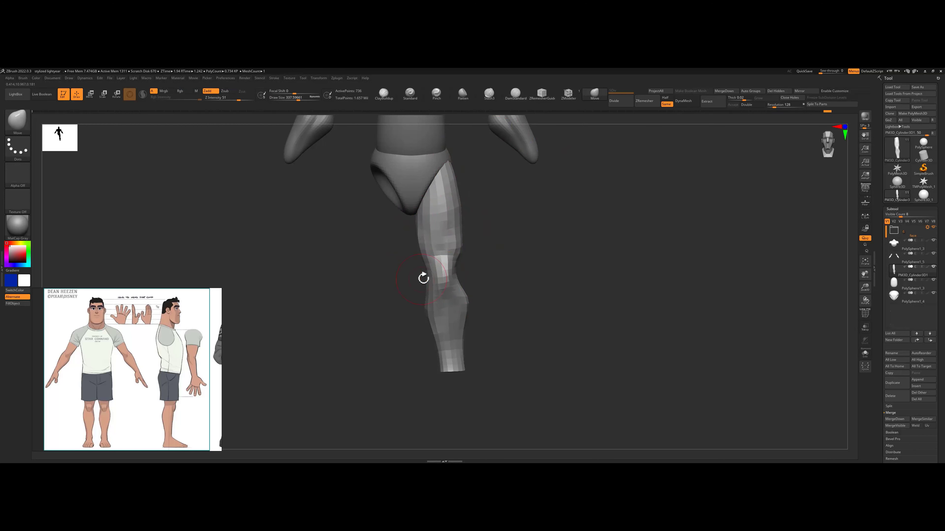
pyautogui.moveTo(441, 275); pyautogui.dragTo(423, 278, button='right')
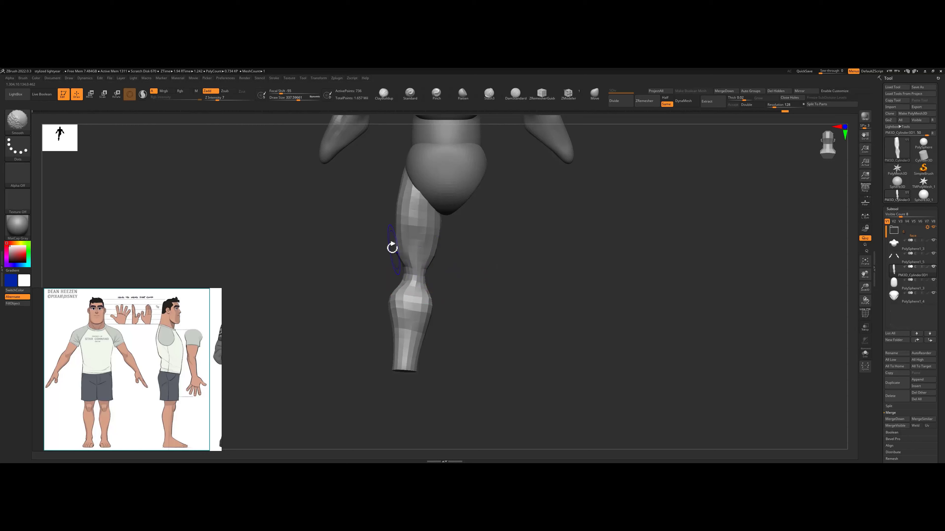
pyautogui.moveTo(392, 248)
pyautogui.mouseDown(button='right')
pyautogui.moveTo(432, 262)
pyautogui.moveTo(487, 224)
pyautogui.moveTo(387, 251)
pyautogui.mouseUp(button='right')
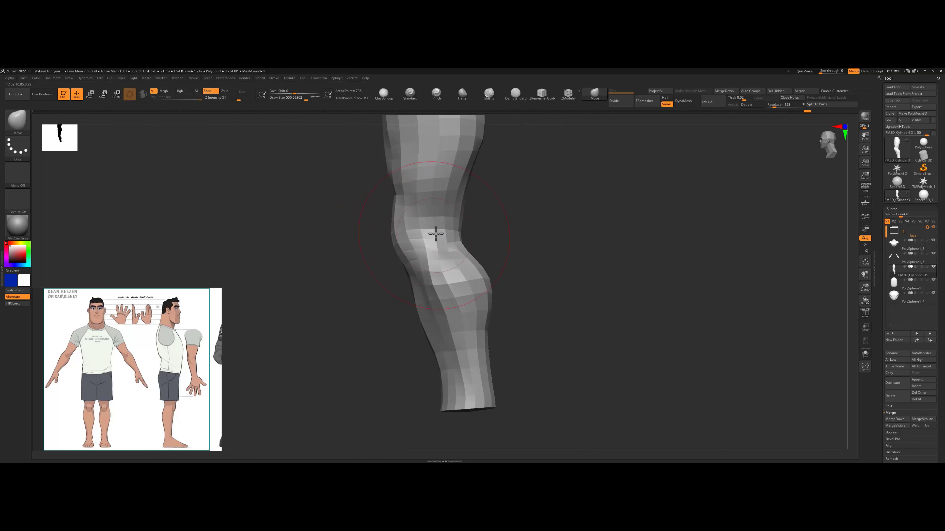
pyautogui.moveTo(429, 312); pyautogui.dragTo(385, 348, button='right')
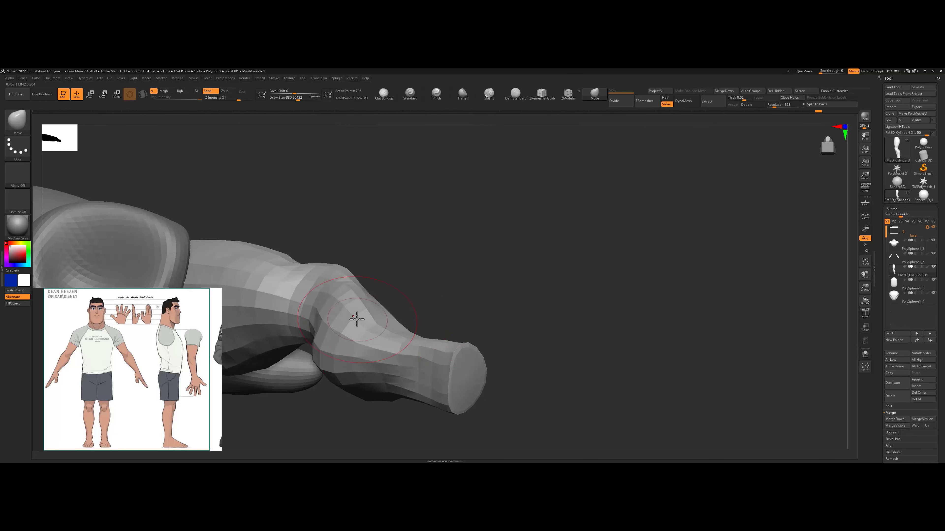
pyautogui.moveTo(357, 319)
pyautogui.mouseDown(button='right')
pyautogui.moveTo(494, 338)
pyautogui.moveTo(471, 308)
pyautogui.moveTo(502, 306)
pyautogui.moveTo(382, 230)
pyautogui.moveTo(394, 204)
pyautogui.moveTo(471, 209)
pyautogui.moveTo(444, 233)
pyautogui.moveTo(516, 289)
pyautogui.moveTo(454, 257)
pyautogui.mouseUp(button='right')
# - Mirror the leg to the other side, then select the torso and enlarge the brush
pyautogui.hotkey('alt', 'm')
pyautogui.click(442, 233)
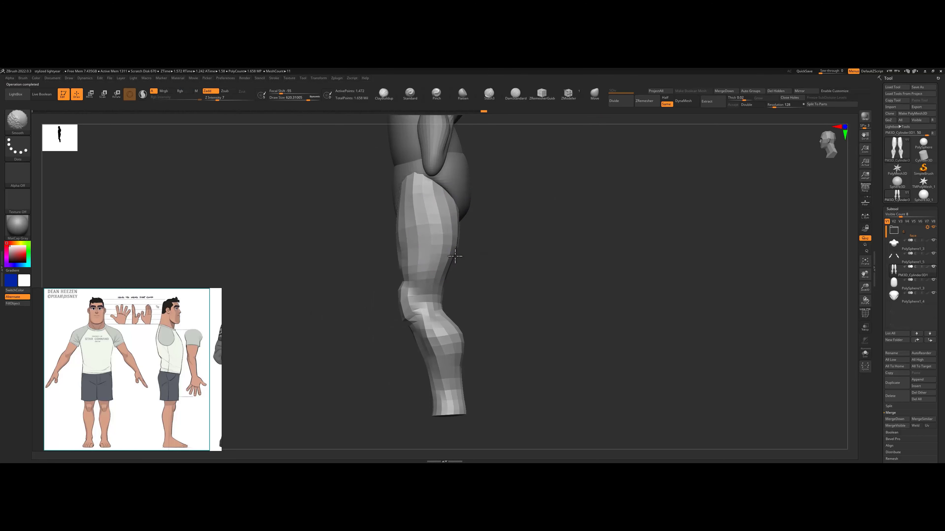
pyautogui.moveTo(444, 179)
pyautogui.mouseDown(button='right')
pyautogui.moveTo(431, 209)
pyautogui.moveTo(448, 279)
pyautogui.moveTo(540, 260)
pyautogui.moveTo(496, 260)
pyautogui.moveTo(530, 278)
pyautogui.moveTo(420, 210)
pyautogui.moveTo(498, 244)
pyautogui.moveTo(470, 214)
pyautogui.mouseUp(button='right')
pyautogui.keyDown('alt'); pyautogui.click(448, 279); pyautogui.keyUp('alt')
pyautogui.press('s')
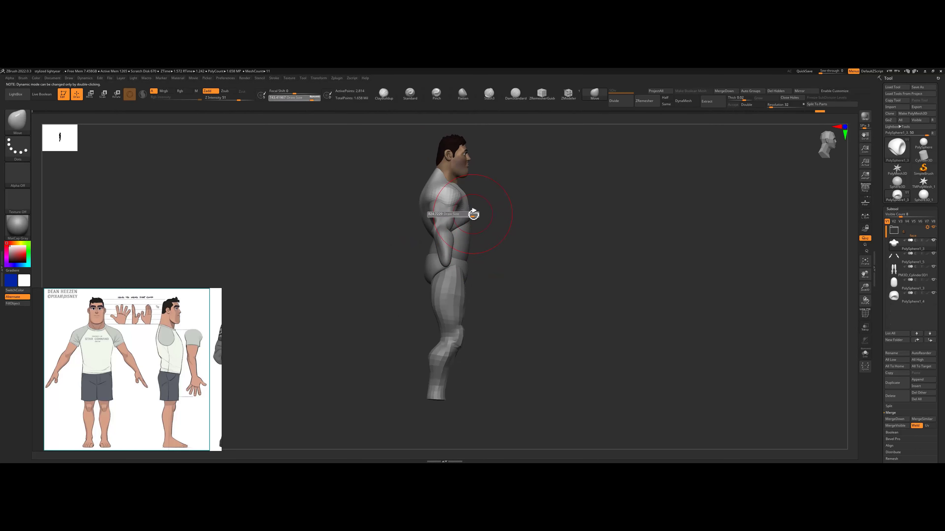
pyautogui.moveTo(473, 214); pyautogui.dragTo(475, 213)
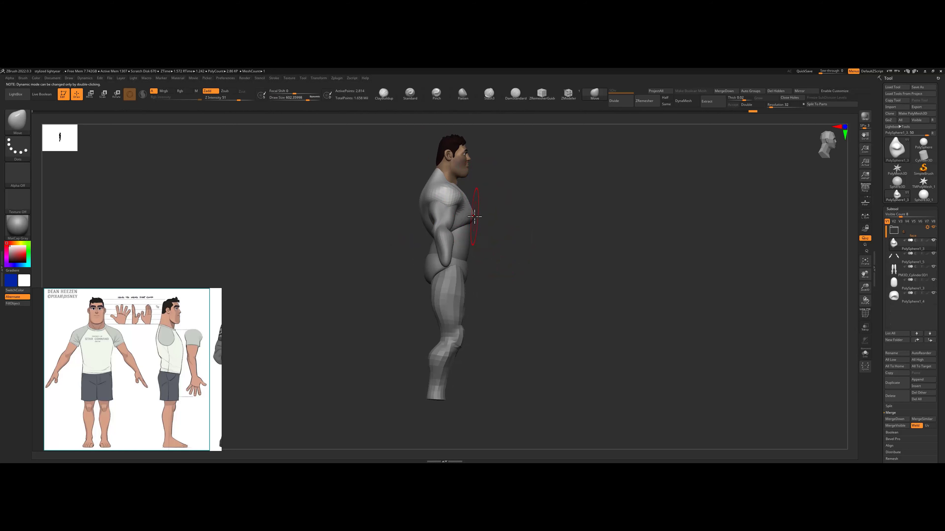
pyautogui.moveTo(474, 216)
pyautogui.mouseDown(button='right')
pyautogui.moveTo(460, 200)
pyautogui.moveTo(502, 240)
pyautogui.moveTo(470, 233)
pyautogui.moveTo(448, 207)
pyautogui.mouseUp(button='right')
# - Insert a Sphere3D subtool and Transpose-move it under the foot
pyautogui.moveTo(506, 265); pyautogui.dragTo(462, 274, button='right')
pyautogui.click(916, 386)
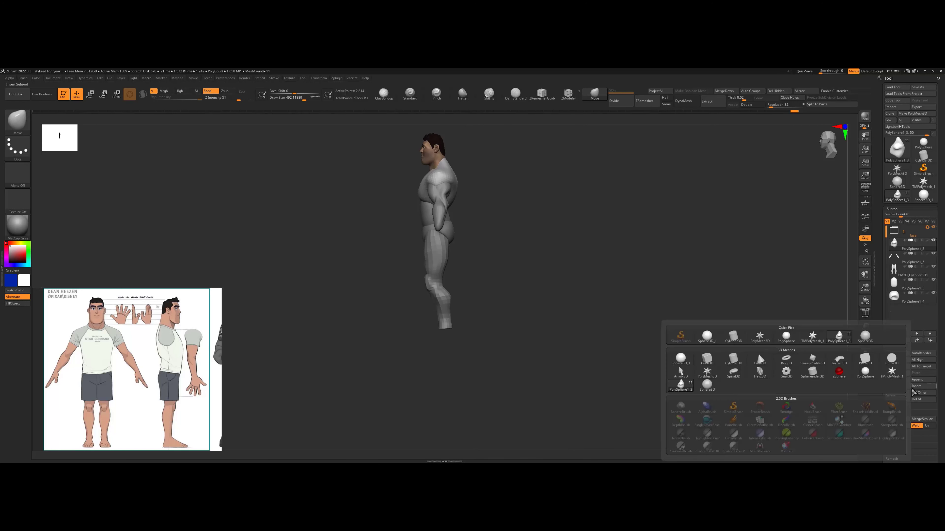
pyautogui.click(712, 337)
pyautogui.press('w')
pyautogui.moveTo(480, 157); pyautogui.dragTo(483, 368)
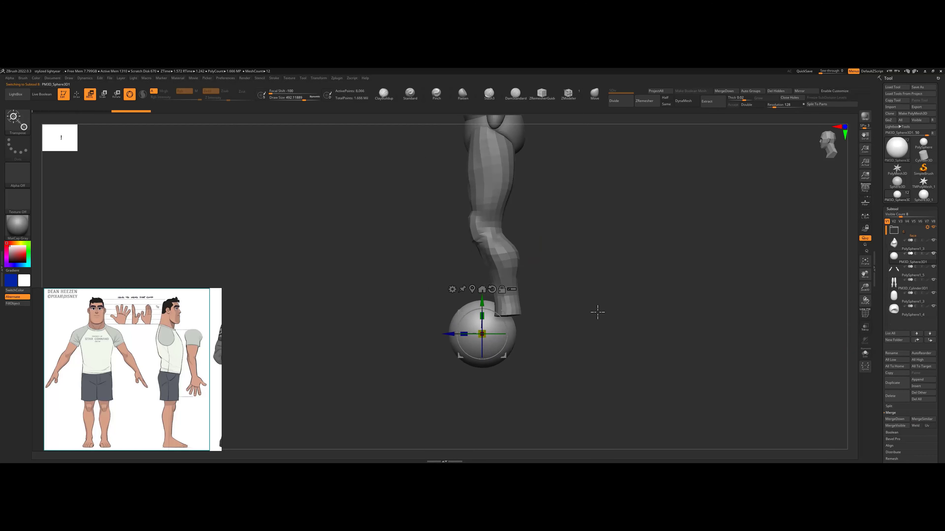
pyautogui.keyDown('alt'); pyautogui.moveTo(596, 313); pyautogui.dragTo(447, 248, button='right'); pyautogui.keyUp('alt')
# - Stretch the sphere forward into an egg shape with a larger Move brush
pyautogui.press('b')
pyautogui.press('m')
pyautogui.press('v')
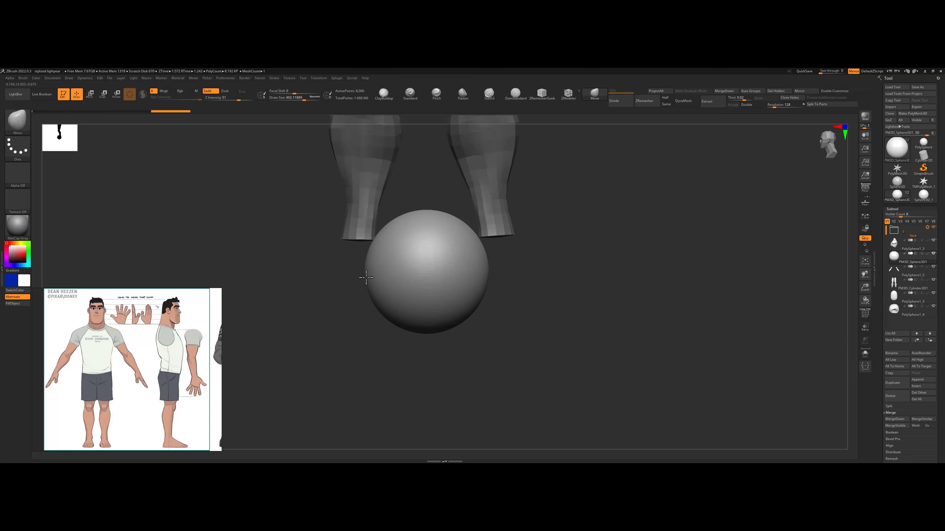
pyautogui.press('s')
pyautogui.click(389, 275)
pyautogui.moveTo(387, 270); pyautogui.dragTo(349, 264)
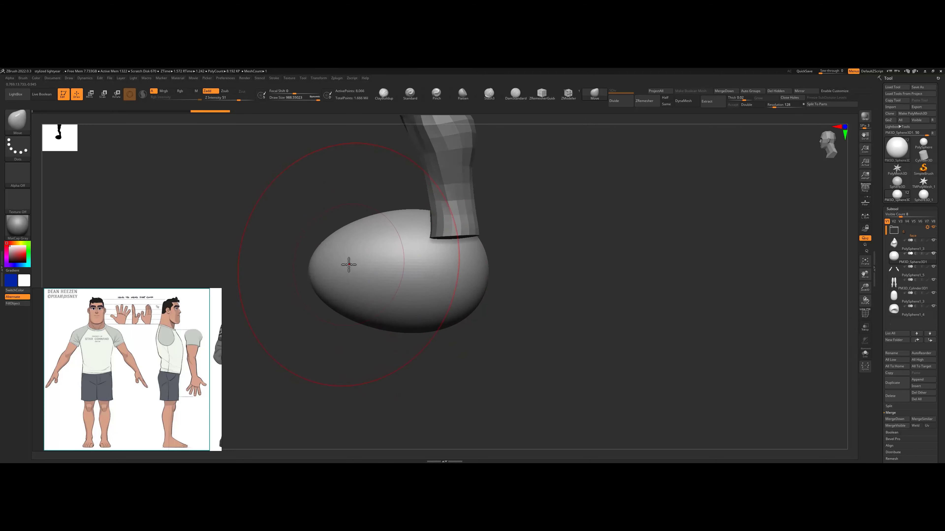
# - Slice off the egg's bottom half with the KnifeRect brush
pyautogui.keyDown('ctrl'); pyautogui.keyDown('shift'); pyautogui.click(22, 130); pyautogui.keyUp('shift'); pyautogui.keyUp('ctrl')
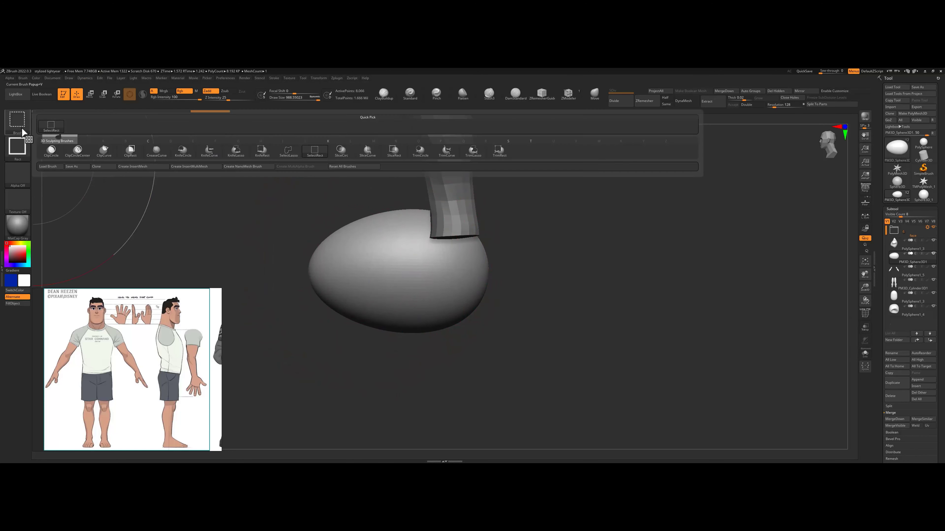
pyautogui.click(184, 151)
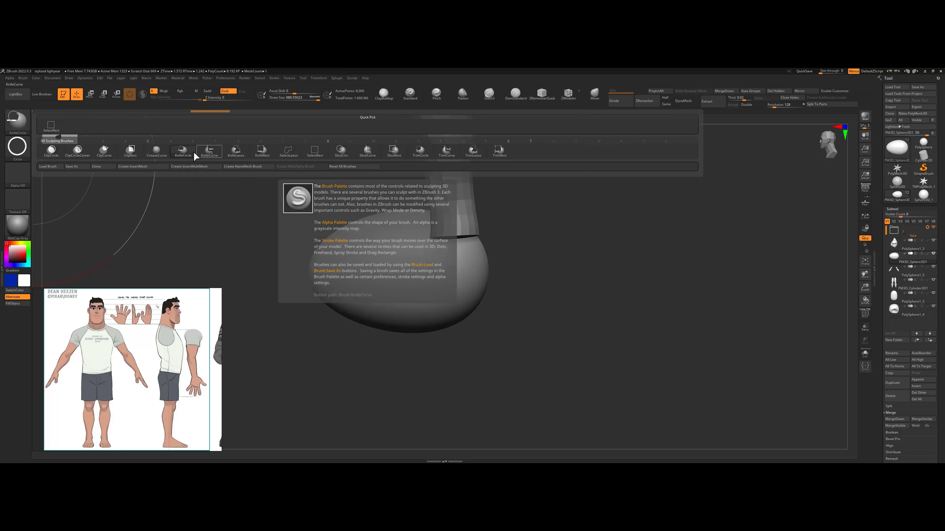
pyautogui.click(266, 152)
pyautogui.moveTo(559, 357)
pyautogui.mouseDown()
pyautogui.moveTo(226, 270)
pyautogui.moveTo(235, 269)
pyautogui.mouseUp()
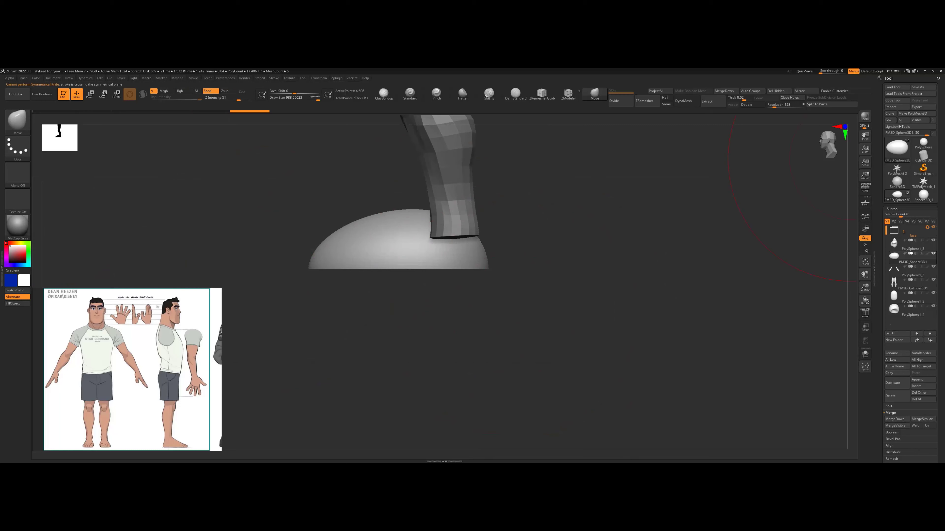
# - Reshape the cut egg into a low dome, masking it off and pushing down its top
pyautogui.moveTo(569, 238); pyautogui.dragTo(538, 242)
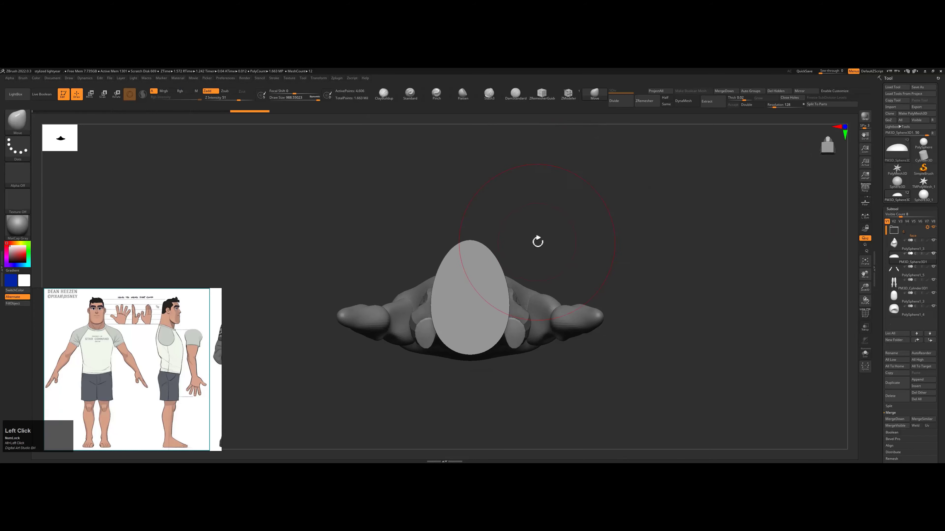
pyautogui.moveTo(434, 242); pyautogui.dragTo(434, 244)
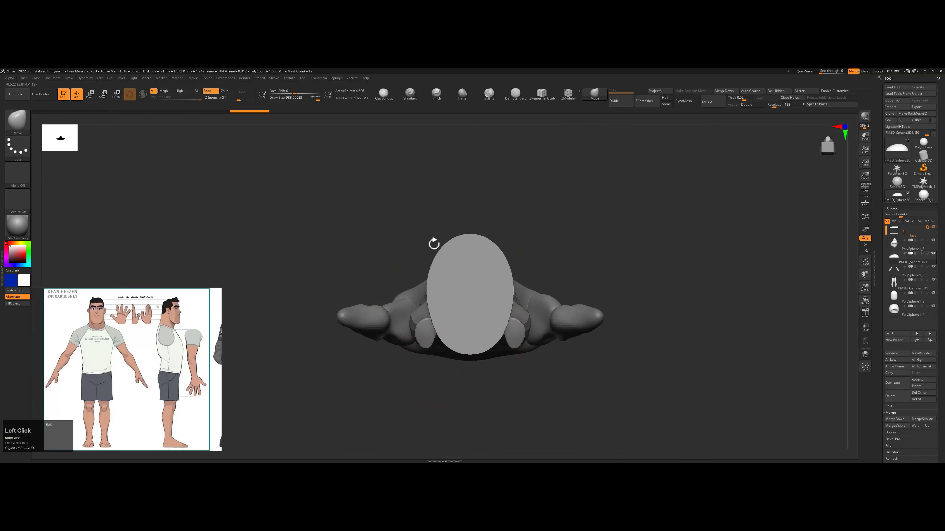
pyautogui.moveTo(496, 265); pyautogui.dragTo(456, 303)
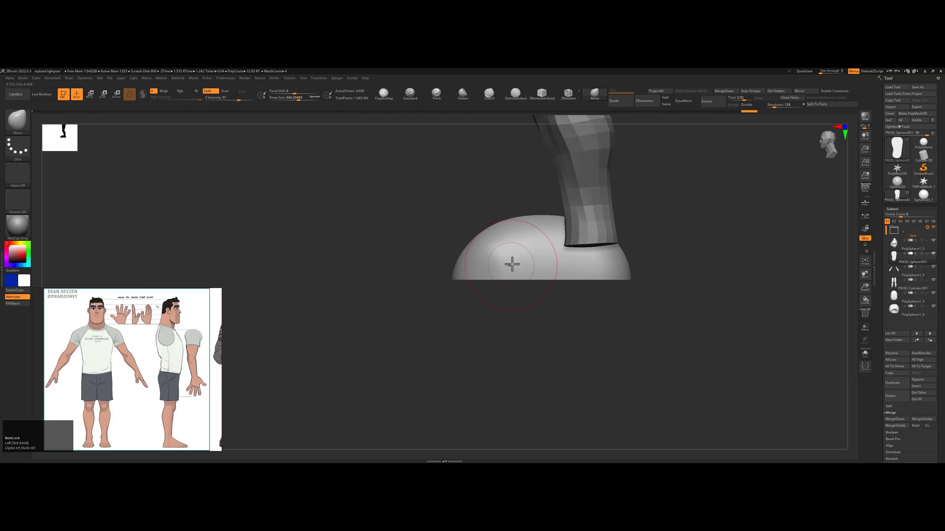
pyautogui.press('w')
pyautogui.moveTo(540, 296)
pyautogui.mouseDown()
pyautogui.moveTo(607, 215)
pyautogui.moveTo(628, 256)
pyautogui.moveTo(596, 304)
pyautogui.moveTo(337, 302)
pyautogui.moveTo(439, 302)
pyautogui.mouseUp()
pyautogui.press('q')
pyautogui.moveTo(591, 316)
pyautogui.keyDown('ctrl'); pyautogui.mouseDown()
pyautogui.moveTo(425, 381)
pyautogui.moveTo(379, 312)
pyautogui.mouseUp(); pyautogui.keyUp('ctrl')
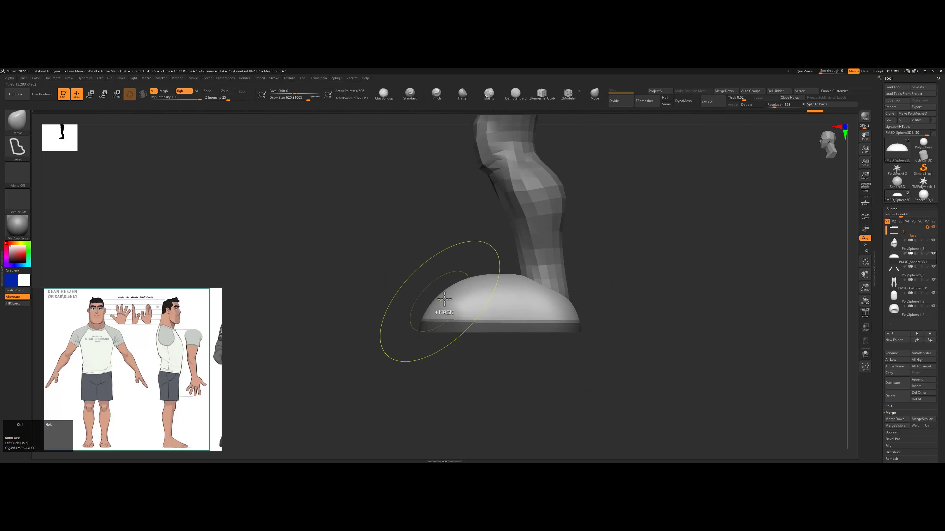
pyautogui.moveTo(491, 276); pyautogui.dragTo(520, 305)
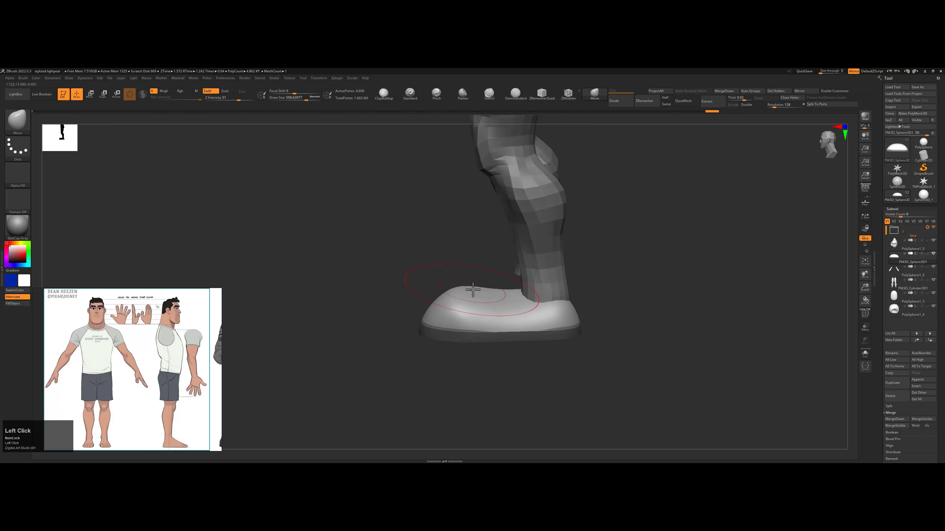
pyautogui.moveTo(416, 274)
pyautogui.mouseDown()
pyautogui.moveTo(480, 295)
pyautogui.moveTo(453, 275)
pyautogui.moveTo(514, 306)
pyautogui.mouseUp()
pyautogui.press('s')
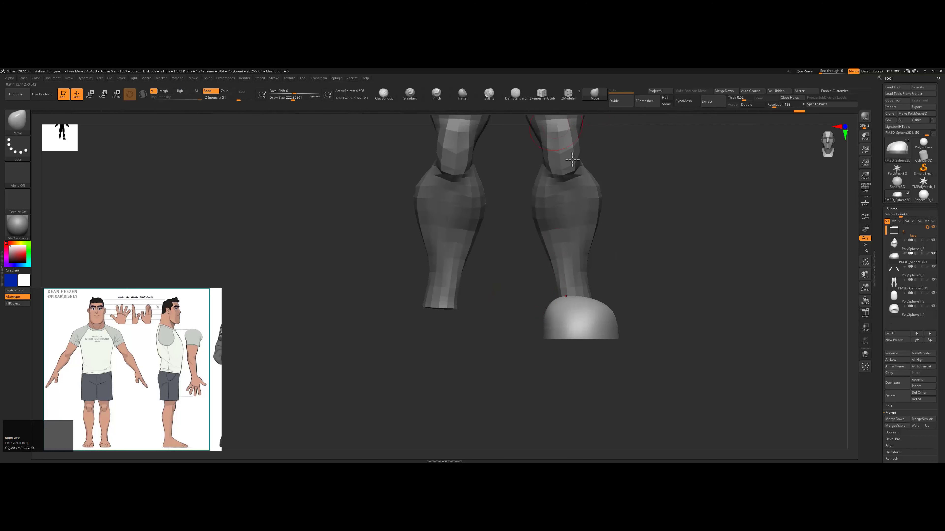
# - DynaMesh the shoe into a denser mesh, build it up with ClayBuildup and smooth it
pyautogui.hotkey('shift', 'f')
pyautogui.moveTo(571, 159); pyautogui.dragTo(681, 201)
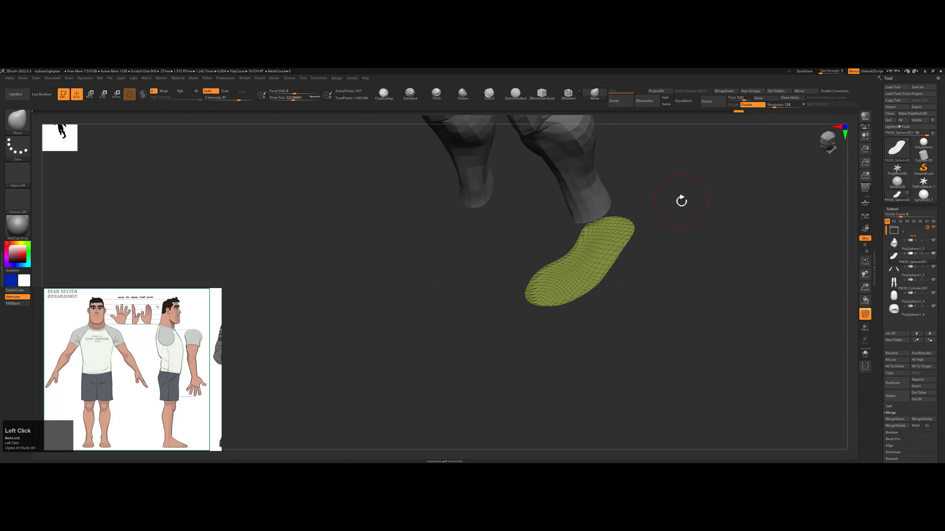
pyautogui.press(',')
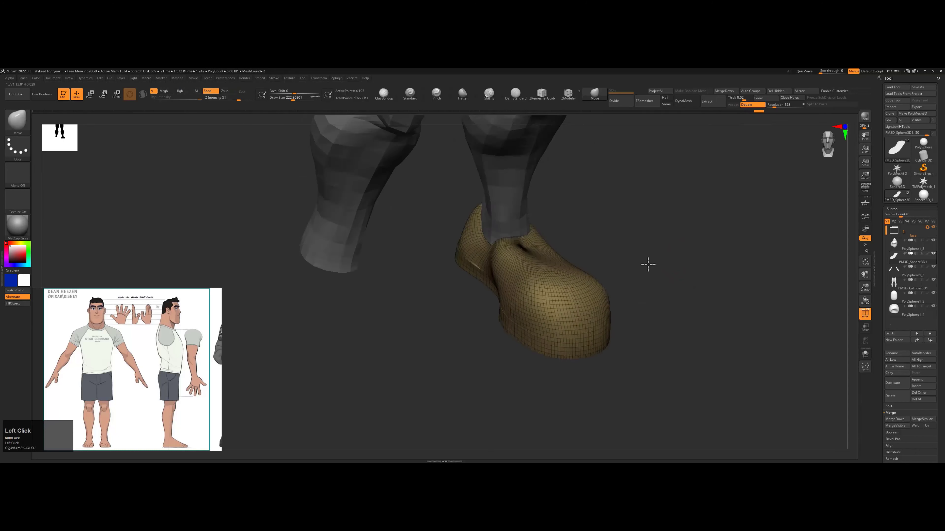
pyautogui.keyDown('shift'); pyautogui.moveTo(648, 265); pyautogui.dragTo(507, 248); pyautogui.keyUp('shift')
pyautogui.moveTo(591, 253)
pyautogui.mouseDown()
pyautogui.moveTo(500, 291)
pyautogui.moveTo(586, 239)
pyautogui.moveTo(487, 264)
pyautogui.moveTo(528, 294)
pyautogui.moveTo(580, 290)
pyautogui.mouseUp()
pyautogui.press('b')
pyautogui.press('c')
pyautogui.press('b')
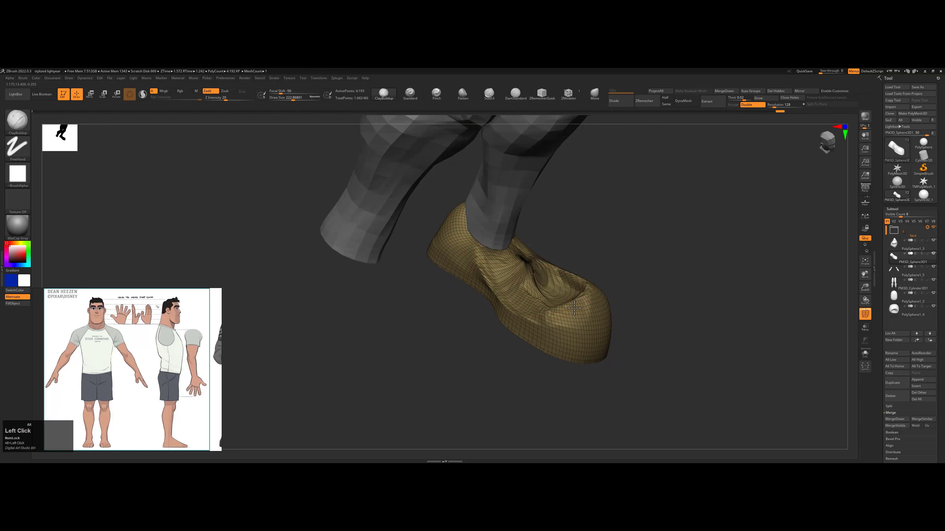
pyautogui.moveTo(655, 283); pyautogui.dragTo(632, 208)
pyautogui.moveTo(584, 316)
pyautogui.keyDown('alt'); pyautogui.mouseDown()
pyautogui.moveTo(578, 226)
pyautogui.moveTo(593, 317)
pyautogui.moveTo(558, 283)
pyautogui.moveTo(540, 296)
pyautogui.moveTo(610, 325)
pyautogui.mouseUp(); pyautogui.keyUp('alt')
pyautogui.press('space')
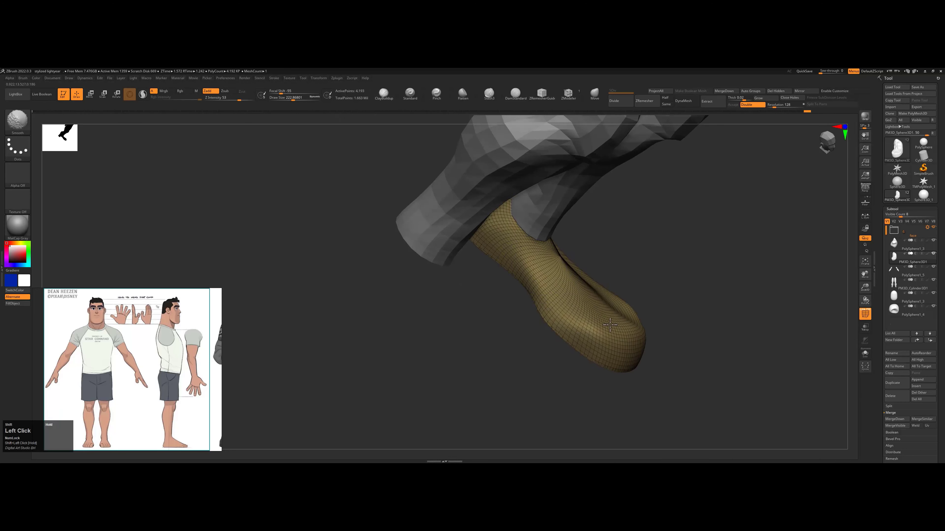
# - Review the shoe from side and front, undo the last change, and show Tool > Geometry
pyautogui.moveTo(622, 293); pyautogui.dragTo(571, 245)
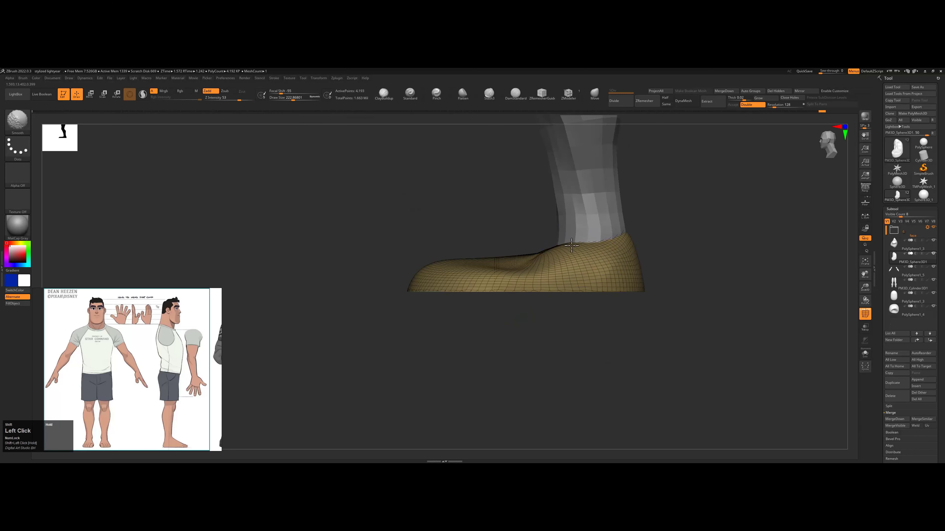
pyautogui.moveTo(488, 263); pyautogui.dragTo(566, 257)
pyautogui.moveTo(565, 334)
pyautogui.mouseDown()
pyautogui.moveTo(610, 241)
pyautogui.moveTo(541, 272)
pyautogui.mouseUp()
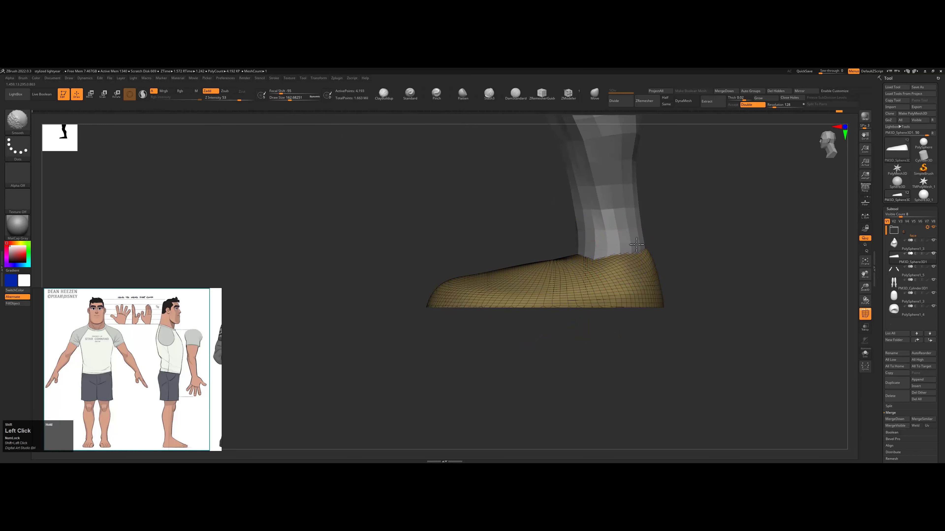
pyautogui.moveTo(613, 262)
pyautogui.mouseDown()
pyautogui.moveTo(572, 256)
pyautogui.moveTo(638, 254)
pyautogui.moveTo(633, 268)
pyautogui.moveTo(660, 286)
pyautogui.moveTo(667, 268)
pyautogui.mouseUp()
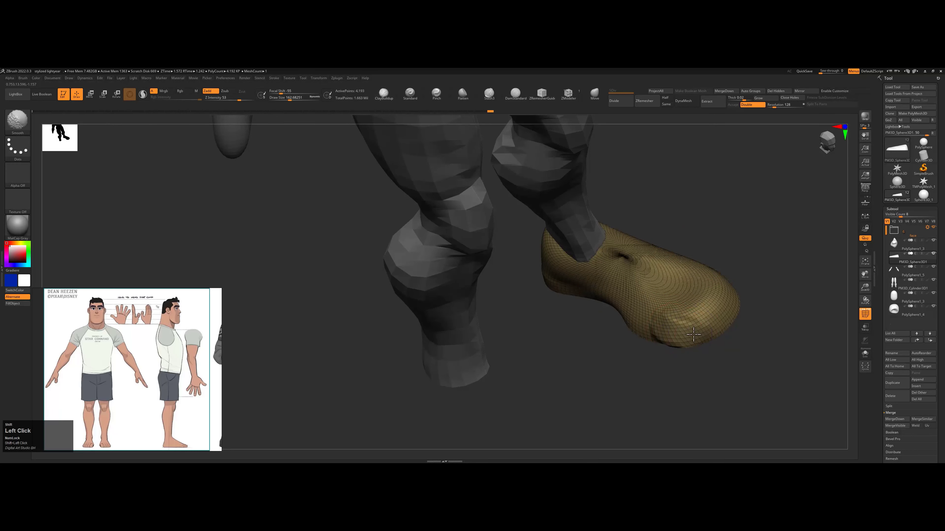
pyautogui.hotkey('ctrl', 'z')
pyautogui.hotkey('ctrl', 'z')
pyautogui.moveTo(732, 311); pyautogui.dragTo(459, 343)
pyautogui.moveTo(460, 344)
pyautogui.keyDown('shift'); pyautogui.mouseDown()
pyautogui.moveTo(461, 355)
pyautogui.moveTo(483, 291)
pyautogui.moveTo(460, 316)
pyautogui.mouseUp(); pyautogui.keyUp('shift')
pyautogui.moveTo(887, 457); pyautogui.dragTo(887, 330)
pyautogui.click(893, 338)
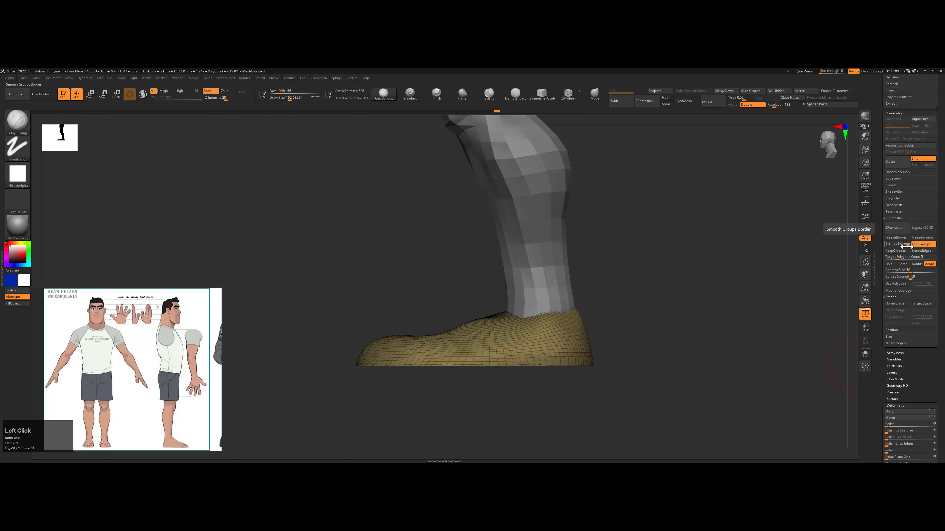
# - Smooth the shoe with the Smooth brush, leaving a taller heel collar at the ankle
pyautogui.moveTo(588, 263)
pyautogui.mouseDown()
pyautogui.moveTo(604, 279)
pyautogui.moveTo(491, 314)
pyautogui.moveTo(561, 245)
pyautogui.moveTo(679, 285)
pyautogui.moveTo(639, 237)
pyautogui.moveTo(582, 287)
pyautogui.mouseUp()
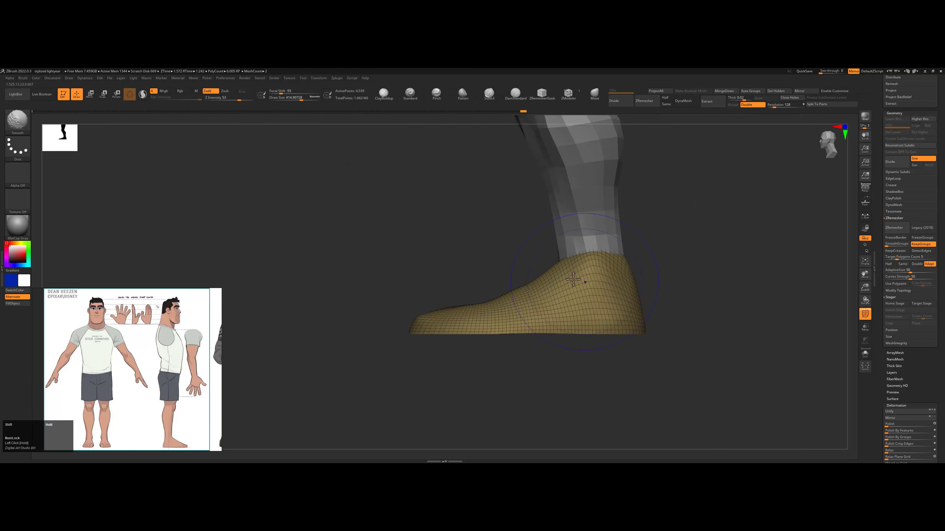
pyautogui.moveTo(569, 274)
pyautogui.mouseDown()
pyautogui.moveTo(545, 264)
pyautogui.moveTo(611, 264)
pyautogui.mouseUp()
pyautogui.press('space')
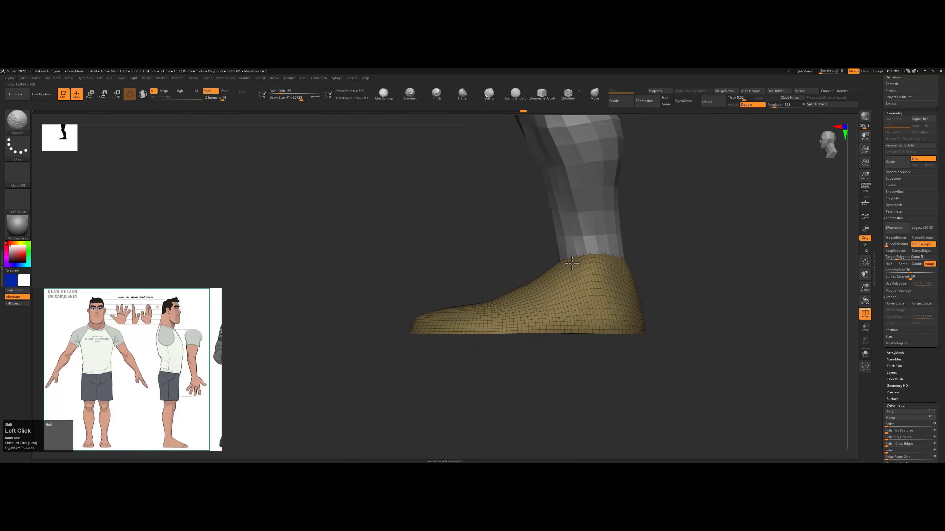
pyautogui.moveTo(580, 263); pyautogui.dragTo(681, 333)
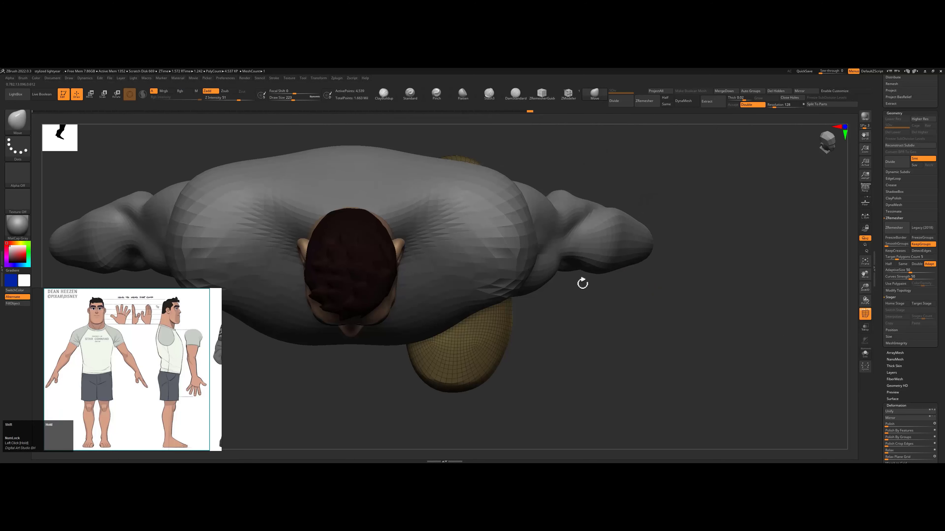
# - Mirror the shoe subtool onto the other foot and check both feet from several angles
pyautogui.moveTo(582, 281)
pyautogui.keyDown('alt'); pyautogui.mouseDown()
pyautogui.moveTo(597, 152)
pyautogui.moveTo(553, 249)
pyautogui.moveTo(508, 278)
pyautogui.mouseUp(); pyautogui.keyUp('alt')
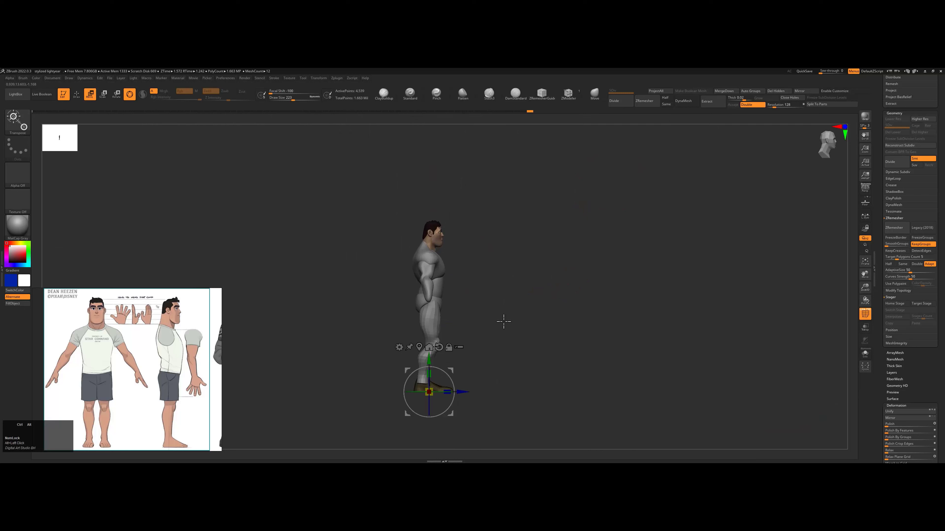
pyautogui.moveTo(504, 321); pyautogui.dragTo(442, 420)
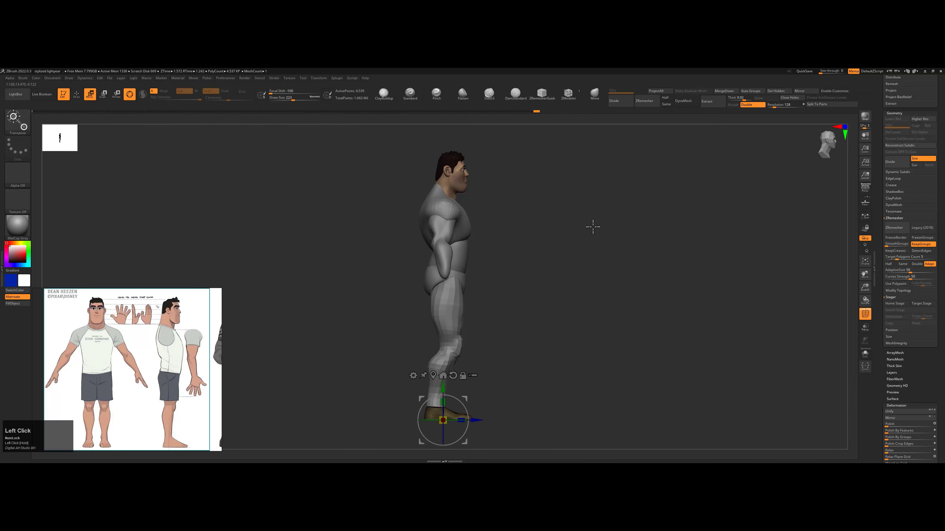
pyautogui.click(802, 91)
pyautogui.moveTo(453, 251); pyautogui.dragTo(570, 257)
pyautogui.press('s')
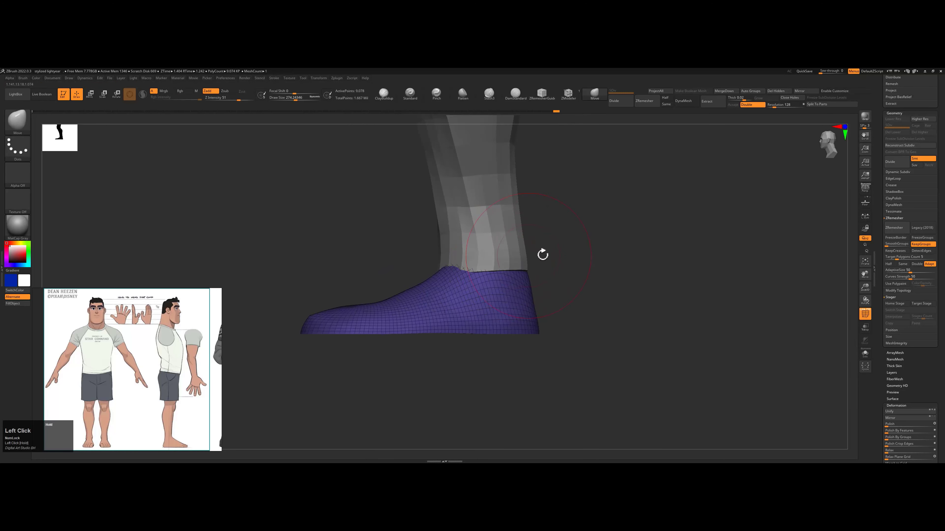
pyautogui.moveTo(543, 255); pyautogui.dragTo(484, 269)
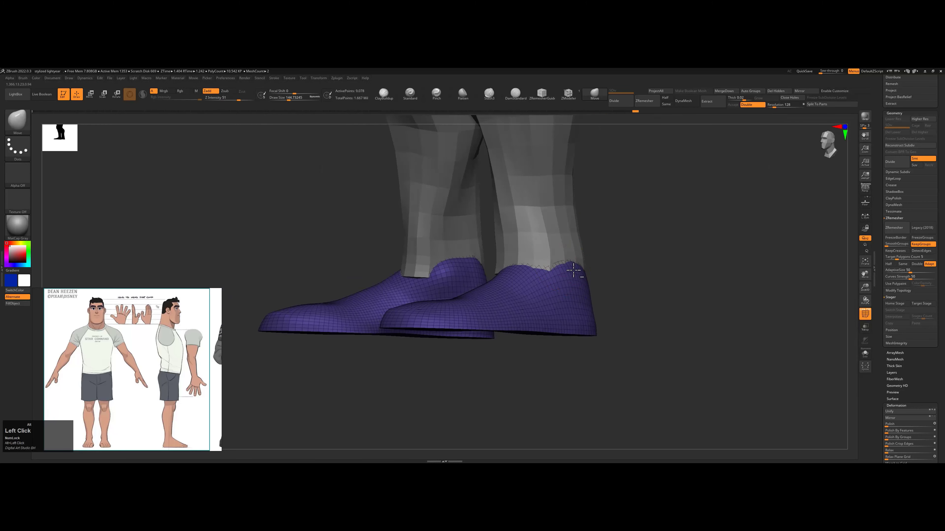
pyautogui.moveTo(561, 266)
pyautogui.mouseDown()
pyautogui.moveTo(613, 253)
pyautogui.moveTo(579, 286)
pyautogui.moveTo(548, 295)
pyautogui.moveTo(282, 211)
pyautogui.moveTo(312, 279)
pyautogui.moveTo(327, 164)
pyautogui.moveTo(334, 168)
pyautogui.mouseUp()
# - Solo one shoe, carve a notch with Slash3 and soften it
pyautogui.click(865, 353)
pyautogui.press('f')
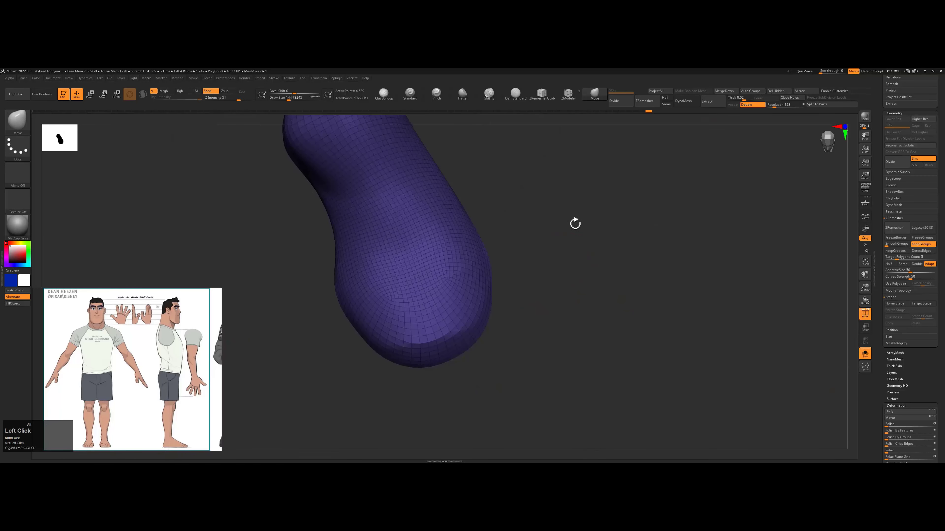
pyautogui.moveTo(575, 223); pyautogui.dragTo(415, 304)
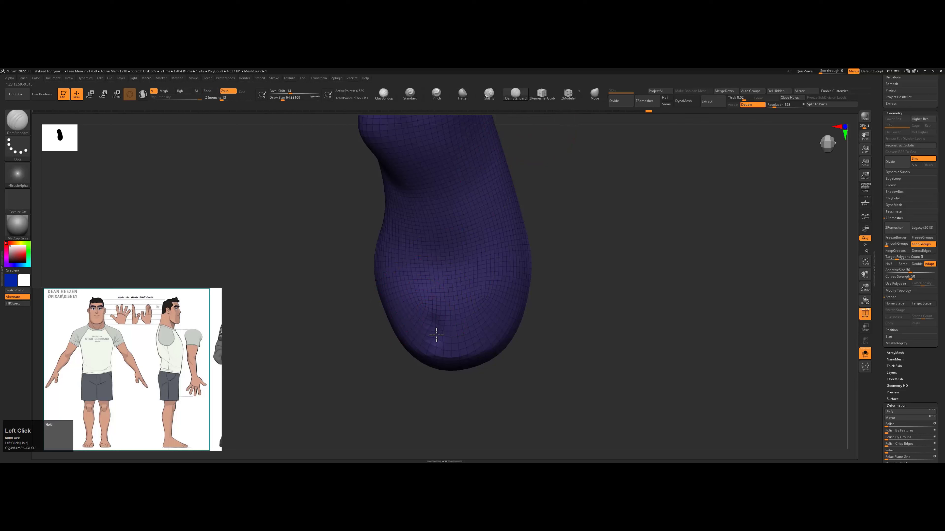
pyautogui.moveTo(436, 335)
pyautogui.mouseDown()
pyautogui.moveTo(482, 252)
pyautogui.moveTo(500, 289)
pyautogui.moveTo(437, 366)
pyautogui.moveTo(481, 328)
pyautogui.moveTo(448, 338)
pyautogui.moveTo(443, 354)
pyautogui.mouseUp()
pyautogui.click(490, 93)
pyautogui.press('space')
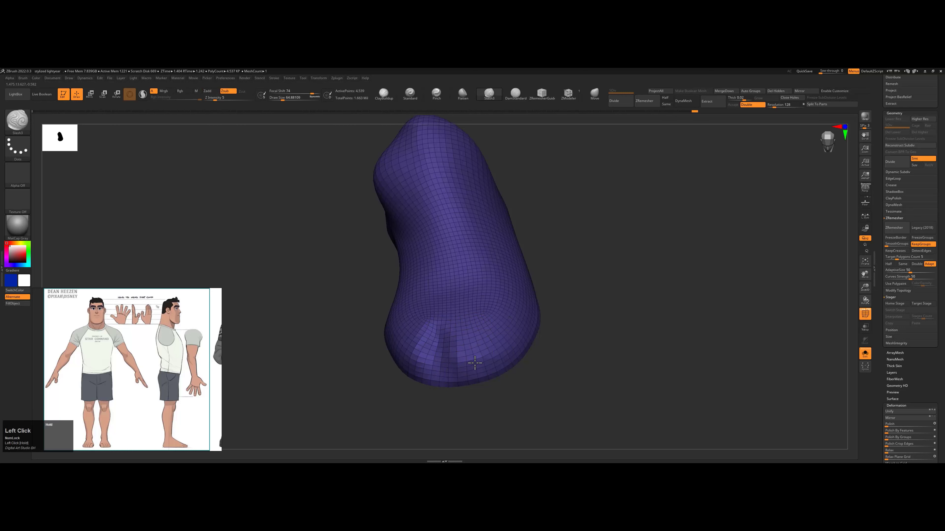
pyautogui.moveTo(491, 327)
pyautogui.mouseDown()
pyautogui.moveTo(553, 327)
pyautogui.moveTo(532, 344)
pyautogui.mouseUp()
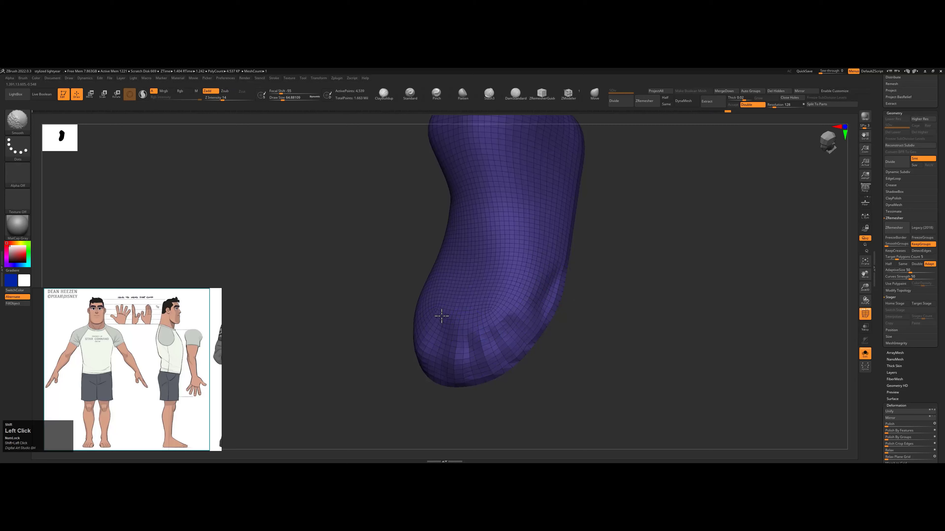
pyautogui.moveTo(441, 316)
pyautogui.mouseDown()
pyautogui.moveTo(590, 309)
pyautogui.moveTo(595, 334)
pyautogui.moveTo(461, 320)
pyautogui.moveTo(584, 337)
pyautogui.moveTo(518, 270)
pyautogui.moveTo(550, 289)
pyautogui.moveTo(473, 251)
pyautogui.moveTo(460, 321)
pyautogui.mouseUp()
# - Resize the brush, undo a stroke, and build up and Shift-smooth the shoe with ClayBuildup
pyautogui.press('s')
pyautogui.hotkey('ctrl', 'z')
pyautogui.press('space')
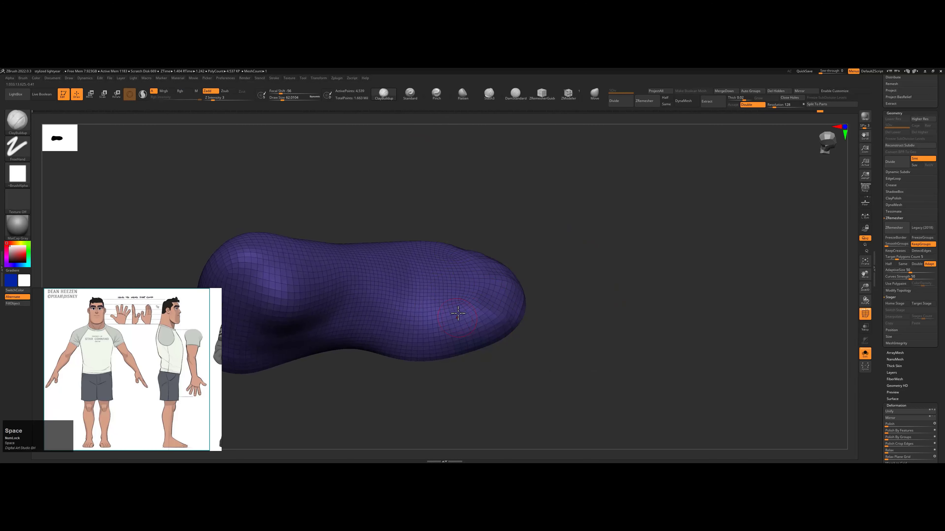
pyautogui.moveTo(504, 312); pyautogui.dragTo(503, 307)
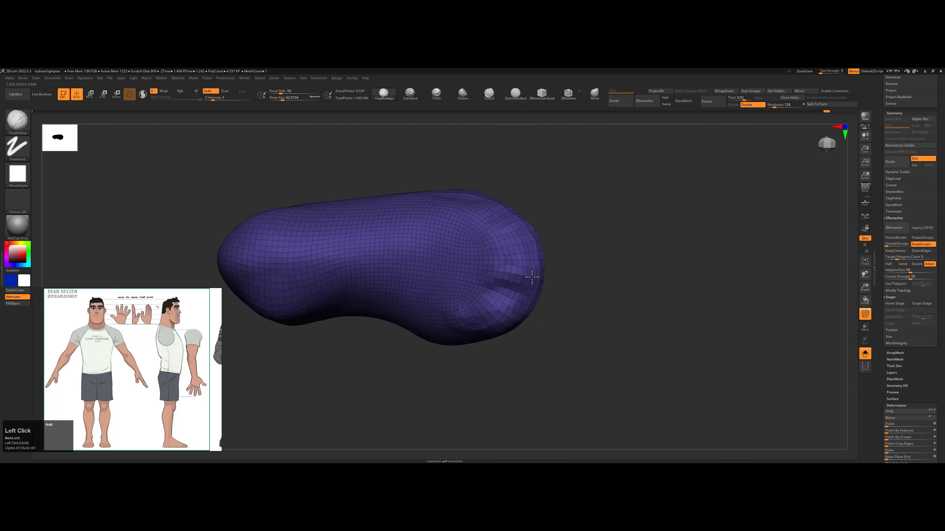
pyautogui.keyDown('shift'); pyautogui.moveTo(532, 277); pyautogui.dragTo(539, 267); pyautogui.keyUp('shift')
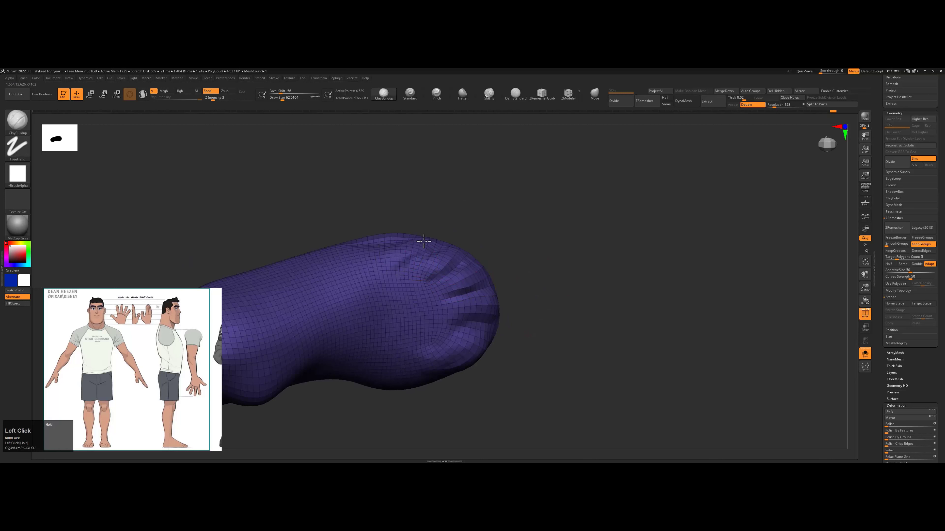
pyautogui.press('space')
pyautogui.press('shift')
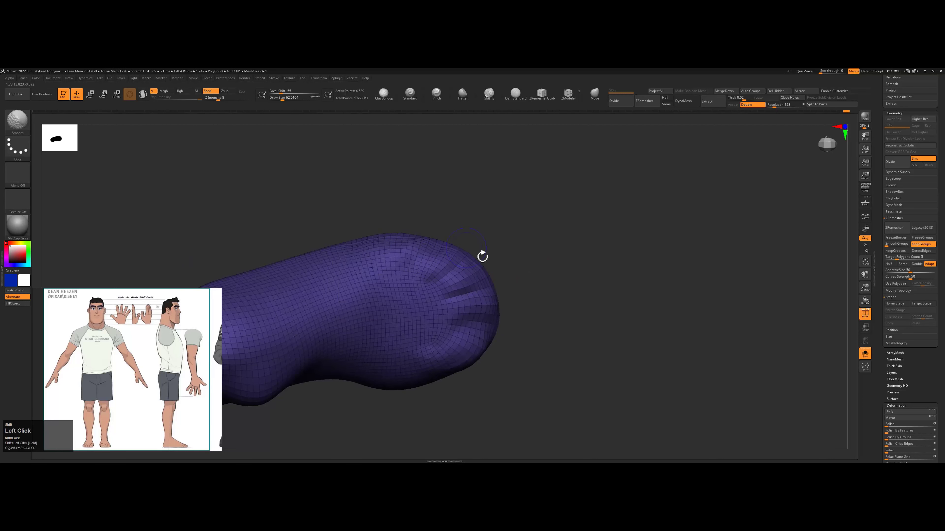
pyautogui.keyDown('alt'); pyautogui.moveTo(483, 257); pyautogui.dragTo(448, 316); pyautogui.keyUp('alt')
# - Turn Solo off and mirror the refined shoe onto the other foot
pyautogui.click(865, 353)
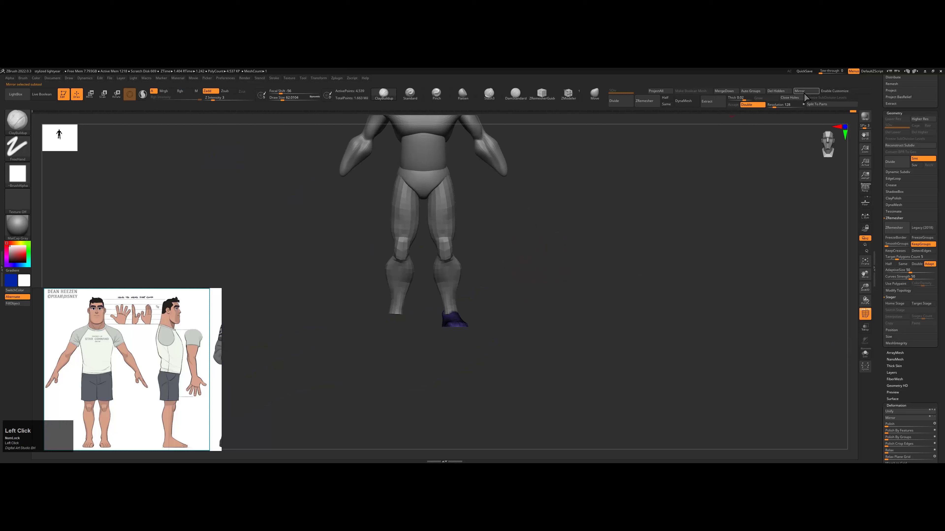
pyautogui.click(803, 93)
pyautogui.moveTo(491, 256); pyautogui.dragTo(571, 286)
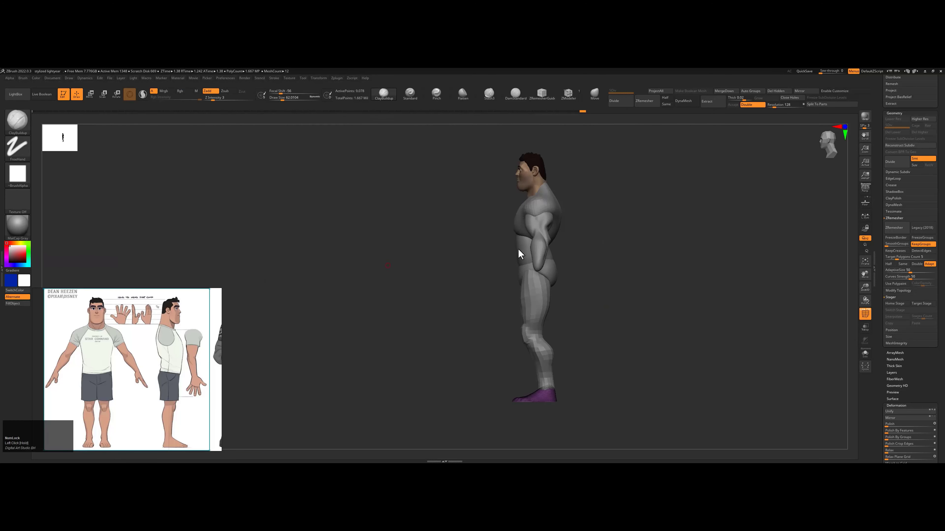
# - Append a Cube3D subtool, ZRemesh it and smooth its edges round
pyautogui.moveTo(886, 168); pyautogui.dragTo(885, 277)
pyautogui.click(885, 277)
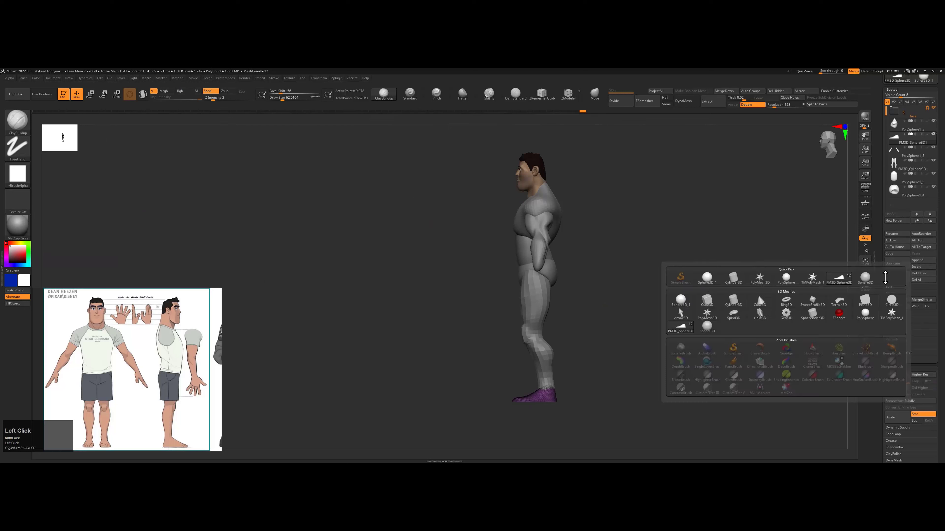
pyautogui.click(710, 304)
pyautogui.moveTo(592, 293); pyautogui.dragTo(584, 261)
pyautogui.keyDown('alt'); pyautogui.click(489, 246); pyautogui.keyUp('alt')
pyautogui.press('f')
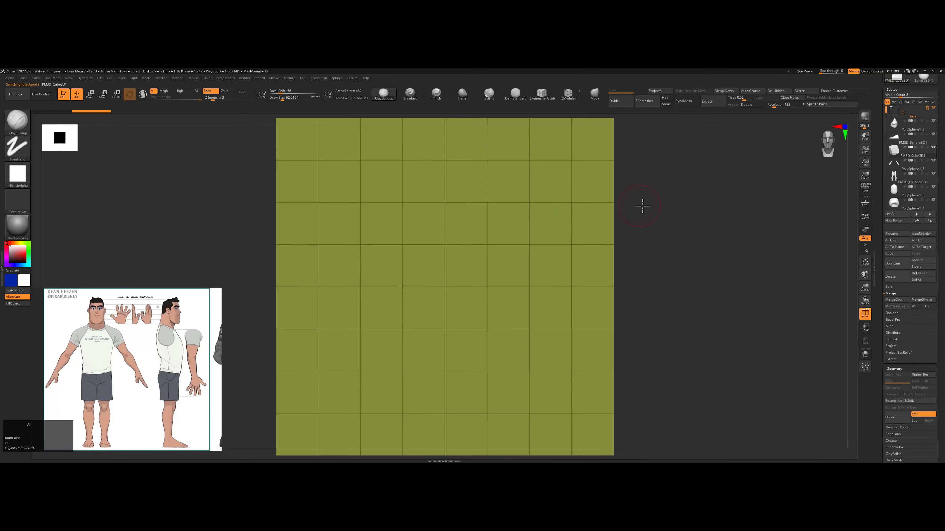
pyautogui.click(643, 101)
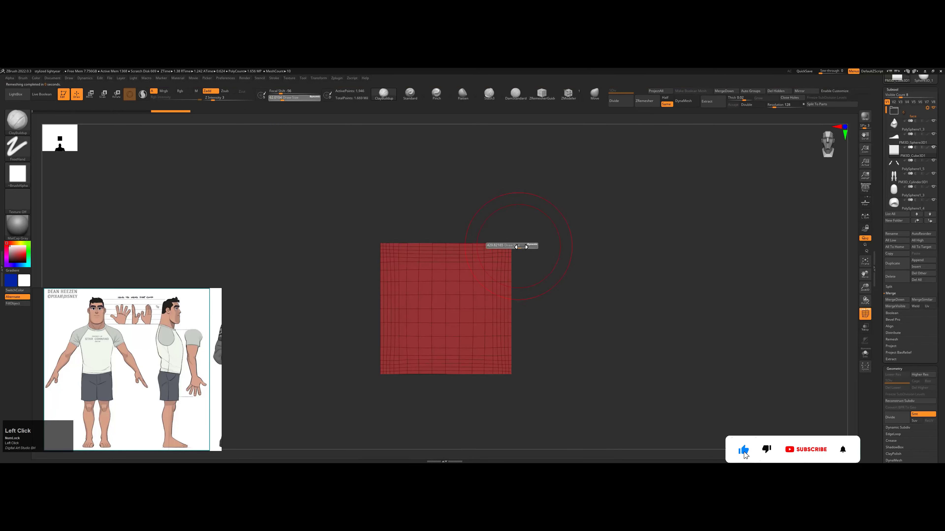
pyautogui.moveTo(520, 246)
pyautogui.mouseDown()
pyautogui.moveTo(506, 264)
pyautogui.moveTo(512, 359)
pyautogui.moveTo(507, 238)
pyautogui.mouseUp()
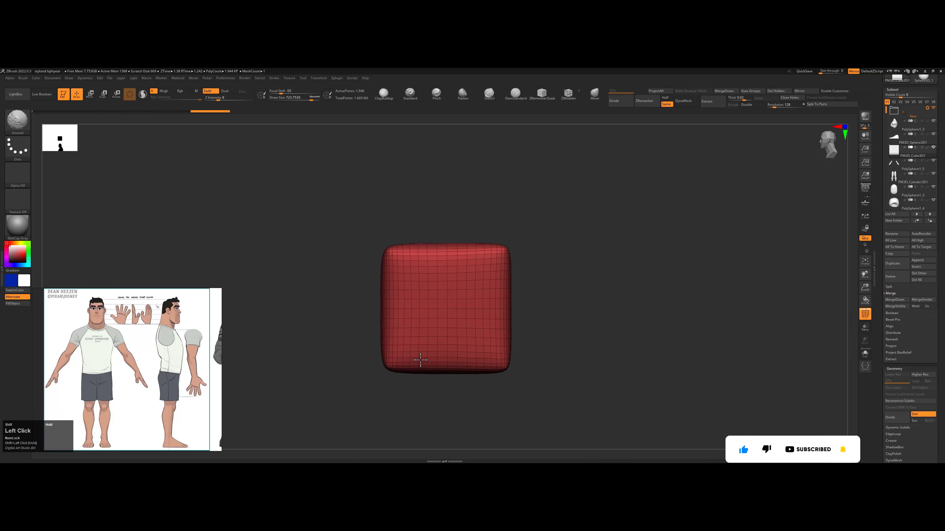
# - Duplicate the rounded cube with the gizmo and scale the copy down to about 0.42
pyautogui.press('w')
pyautogui.moveTo(427, 309); pyautogui.dragTo(422, 308)
pyautogui.hotkey('ctrl', 'z')
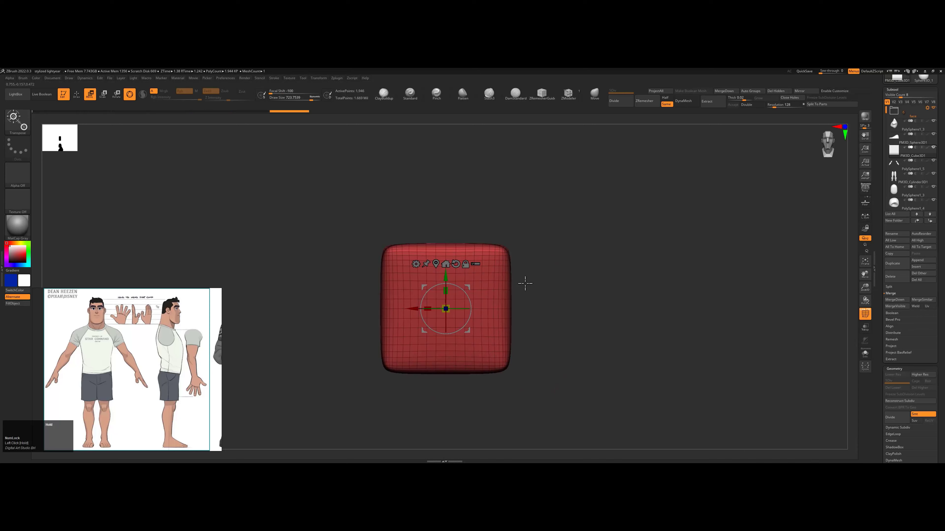
pyautogui.moveTo(561, 249); pyautogui.dragTo(540, 283)
pyautogui.keyDown('ctrl'); pyautogui.click(433, 269); pyautogui.keyUp('ctrl')
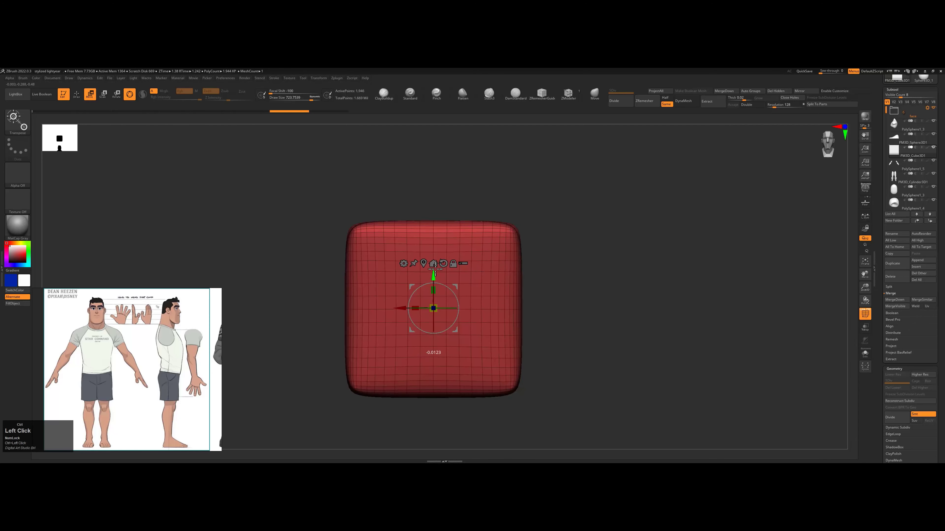
pyautogui.hotkey('ctrl', 'z')
pyautogui.moveTo(436, 299); pyautogui.dragTo(393, 334)
pyautogui.hotkey('ctrl', 'z')
# - Duplicate small cubes upward into finger segments, then copy the column sideways into four fingers
pyautogui.hotkey('ctrl', 'shift', 'z')
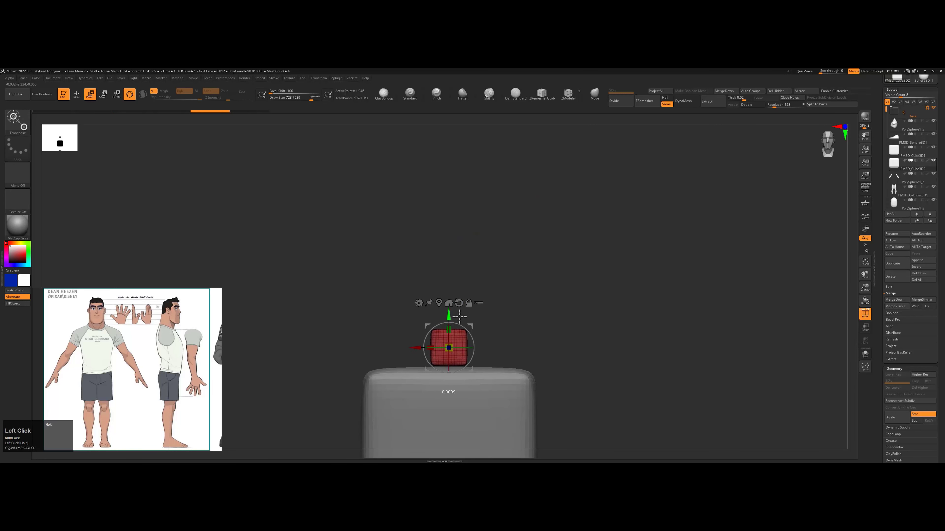
pyautogui.keyDown('ctrl'); pyautogui.moveTo(454, 279); pyautogui.dragTo(455, 210); pyautogui.keyUp('ctrl')
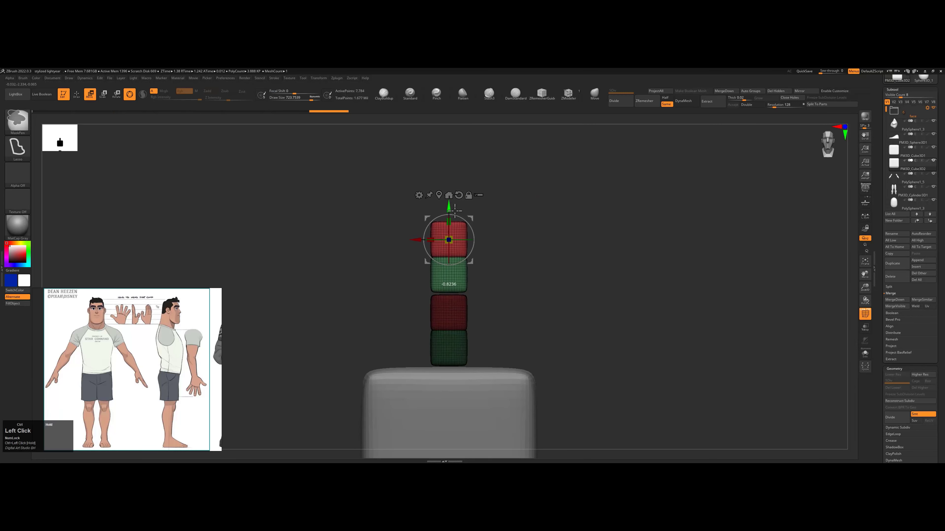
pyautogui.press('b')
pyautogui.press('c')
pyautogui.press('b')
pyautogui.keyDown('ctrl'); pyautogui.keyDown('alt'); pyautogui.keyDown('shift'); pyautogui.click(473, 232); pyautogui.keyUp('shift'); pyautogui.keyUp('alt'); pyautogui.keyUp('ctrl')
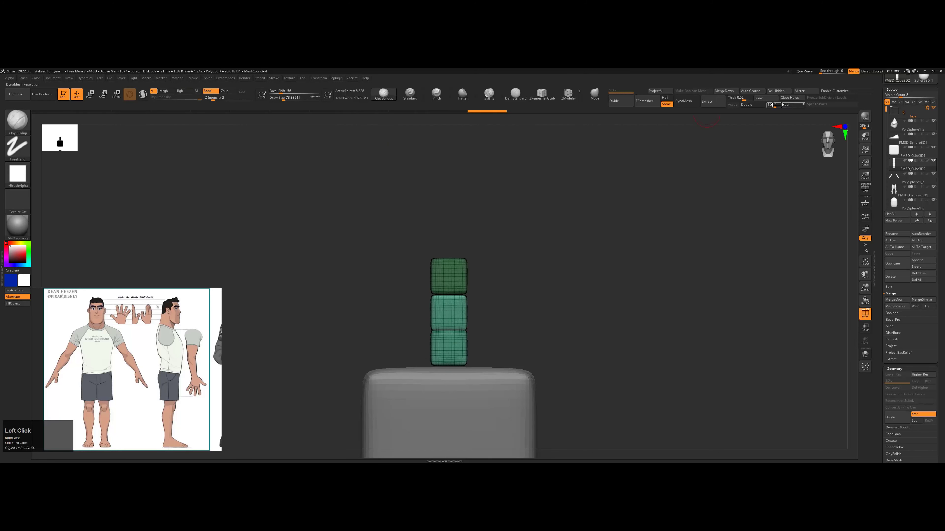
pyautogui.press('w')
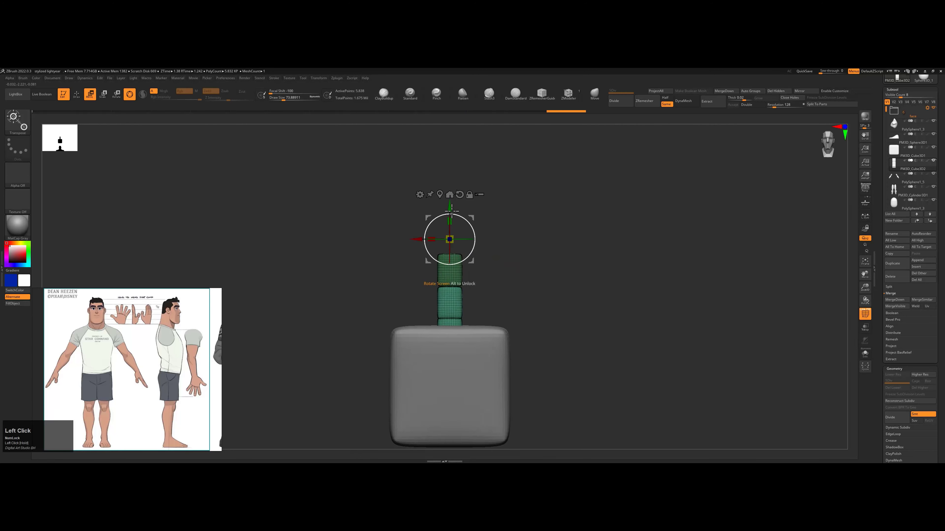
pyautogui.keyDown('alt'); pyautogui.click(450, 372); pyautogui.keyUp('alt')
pyautogui.moveTo(495, 327); pyautogui.dragTo(487, 358)
pyautogui.keyDown('alt'); pyautogui.click(450, 276); pyautogui.keyUp('alt')
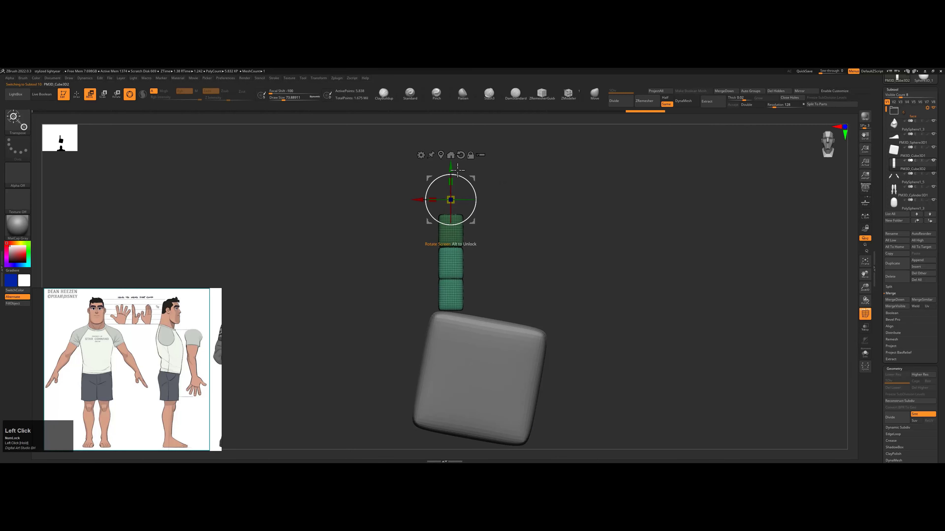
pyautogui.moveTo(430, 200)
pyautogui.keyDown('ctrl'); pyautogui.mouseDown()
pyautogui.moveTo(514, 188)
pyautogui.moveTo(497, 188)
pyautogui.moveTo(497, 204)
pyautogui.moveTo(498, 190)
pyautogui.moveTo(543, 193)
pyautogui.moveTo(582, 235)
pyautogui.moveTo(588, 327)
pyautogui.mouseUp(); pyautogui.keyUp('ctrl')
# - Push in the palm block's left side and lower-left bulge with the Move brush
pyautogui.keyDown('alt'); pyautogui.click(469, 316); pyautogui.keyUp('alt')
pyautogui.press('q')
pyautogui.press('s')
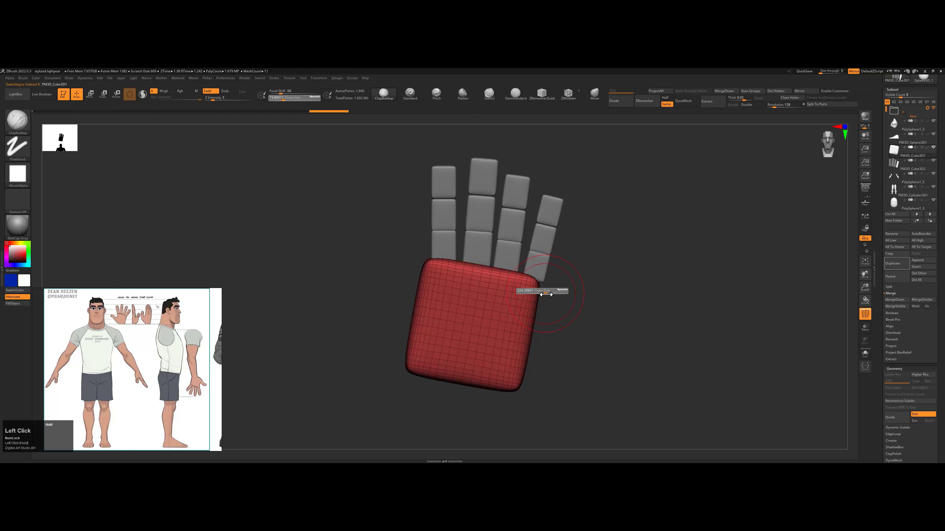
pyautogui.press('b')
pyautogui.press('m')
pyautogui.press('v')
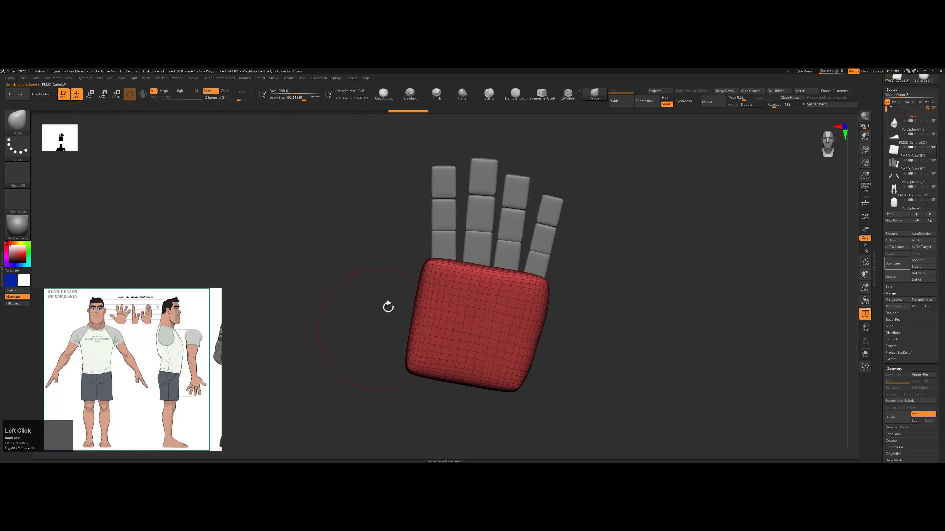
pyautogui.press('s')
pyautogui.moveTo(424, 315); pyautogui.dragTo(409, 315)
pyautogui.moveTo(409, 334); pyautogui.dragTo(421, 338)
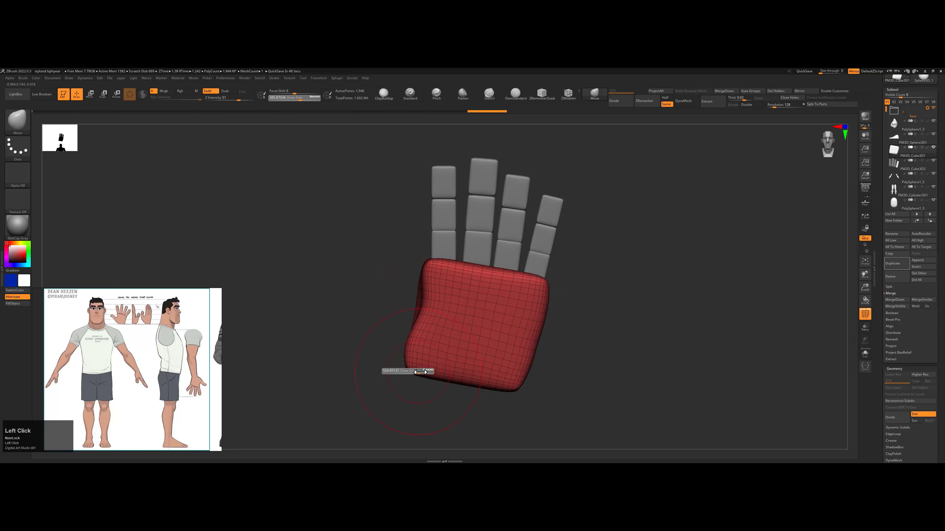
pyautogui.moveTo(420, 372); pyautogui.dragTo(434, 372)
pyautogui.moveTo(411, 357)
pyautogui.mouseDown()
pyautogui.moveTo(429, 364)
pyautogui.moveTo(425, 347)
pyautogui.mouseUp()
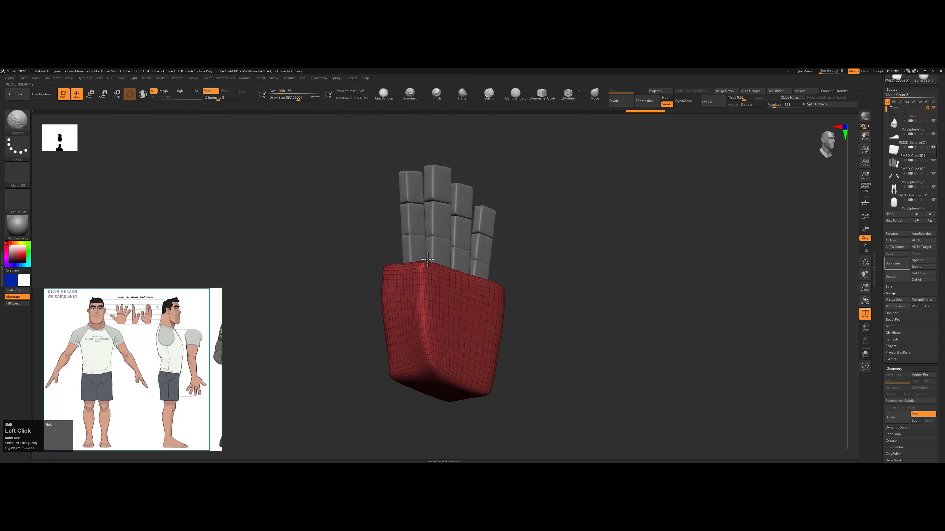
# - Reorient the hand between front and side views and make the palm active again
pyautogui.moveTo(513, 314); pyautogui.dragTo(493, 316)
pyautogui.press('w')
pyautogui.keyDown('alt'); pyautogui.click(462, 224); pyautogui.keyUp('alt')
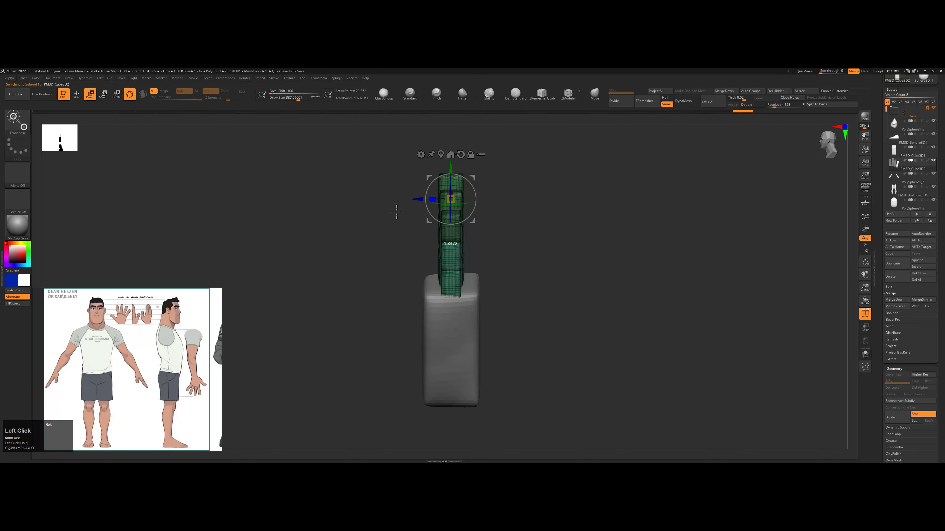
pyautogui.keyDown('shift'); pyautogui.moveTo(394, 211); pyautogui.dragTo(564, 211); pyautogui.keyUp('shift')
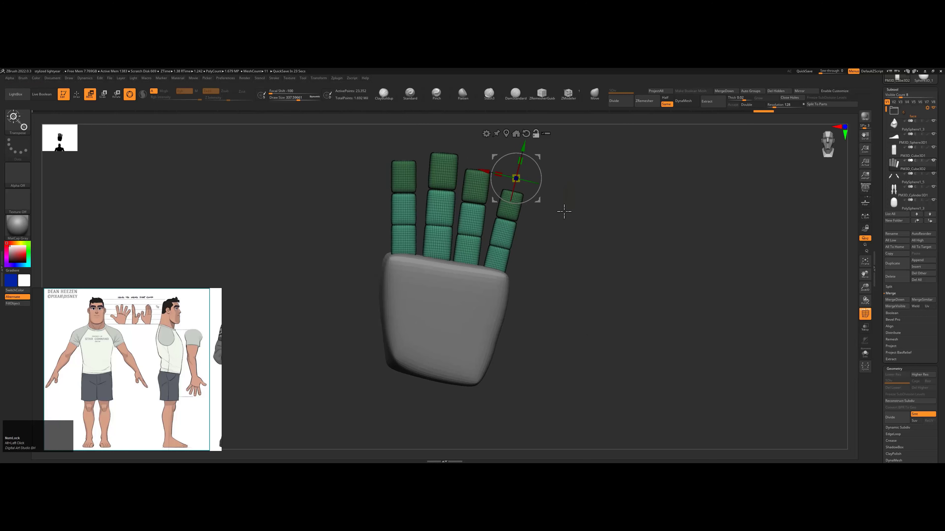
pyautogui.press('q')
pyautogui.moveTo(435, 259); pyautogui.dragTo(527, 264)
pyautogui.keyDown('alt'); pyautogui.click(542, 275); pyautogui.keyUp('alt')
pyautogui.hotkey('ctrl', 'z')
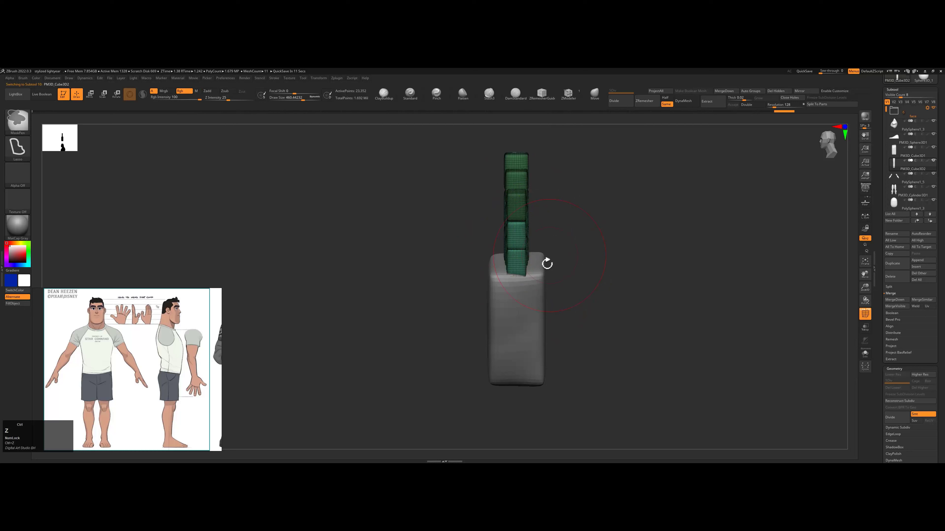
pyautogui.hotkey('ctrl', 'shift', 'z')
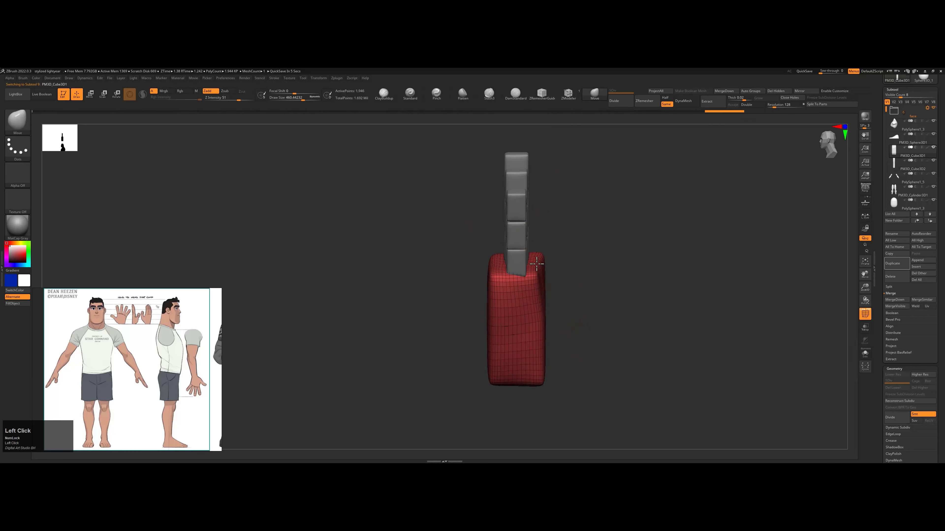
# - Smooth the palm surface with DamStandard and Smooth, checking it from front and angled views
pyautogui.moveTo(484, 269)
pyautogui.mouseDown()
pyautogui.moveTo(466, 263)
pyautogui.moveTo(501, 260)
pyautogui.moveTo(500, 283)
pyautogui.moveTo(514, 150)
pyautogui.mouseUp()
pyautogui.press('b')
pyautogui.press('d')
pyautogui.press('s')
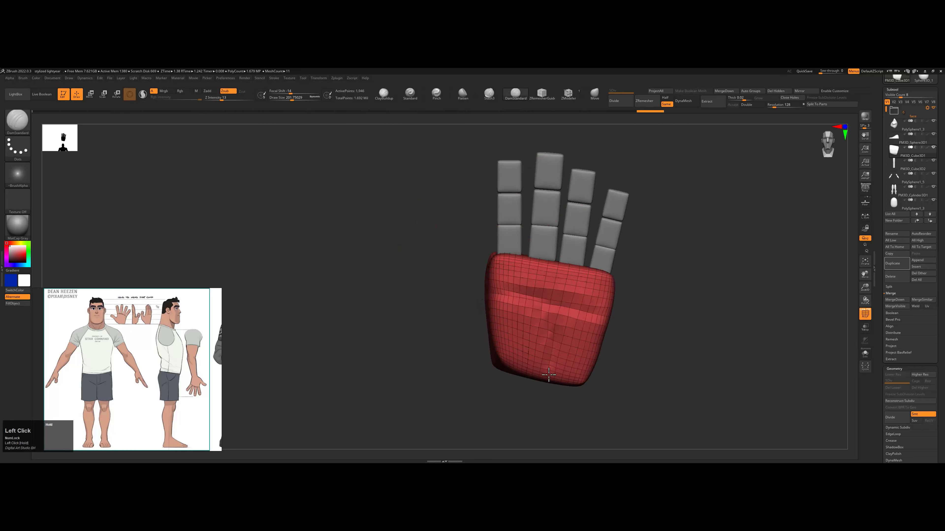
pyautogui.moveTo(609, 324); pyautogui.dragTo(558, 283)
pyautogui.press('space')
pyautogui.keyDown('shift'); pyautogui.click(527, 354); pyautogui.keyUp('shift')
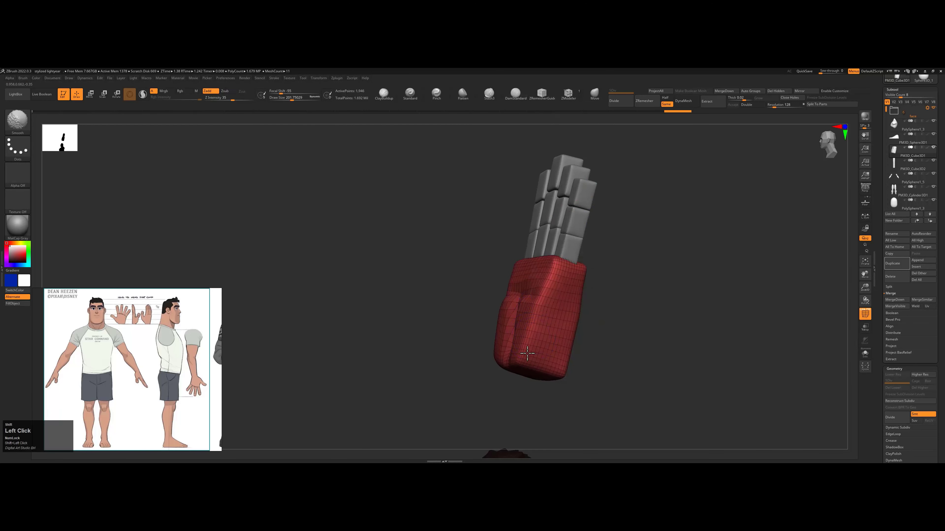
pyautogui.keyDown('shift'); pyautogui.moveTo(478, 293); pyautogui.dragTo(400, 337); pyautogui.keyUp('shift')
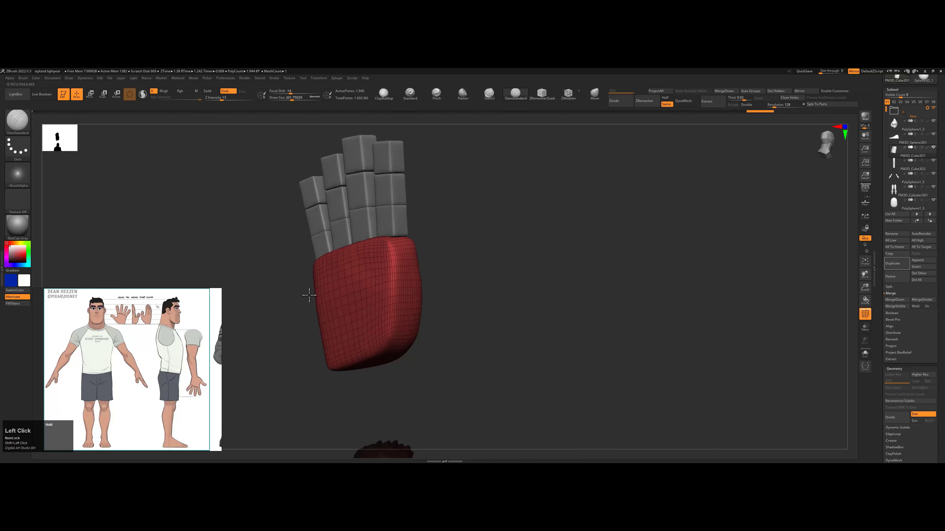
pyautogui.moveTo(306, 296); pyautogui.dragTo(362, 361)
pyautogui.moveTo(342, 241)
pyautogui.keyDown('shift'); pyautogui.mouseDown()
pyautogui.moveTo(468, 277)
pyautogui.moveTo(466, 248)
pyautogui.moveTo(496, 321)
pyautogui.mouseUp(); pyautogui.keyUp('shift')
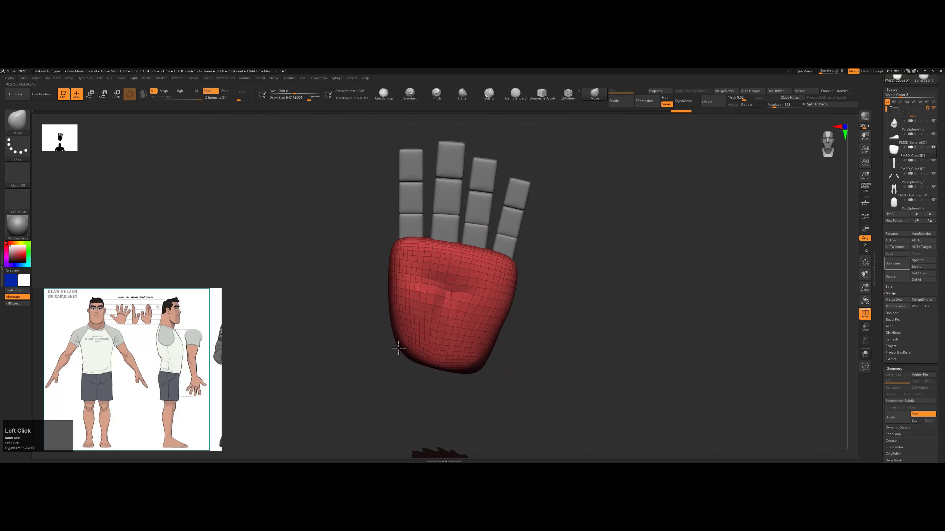
pyautogui.keyDown('alt'); pyautogui.moveTo(398, 348); pyautogui.dragTo(430, 329); pyautogui.keyUp('alt')
# - Resize the brush and switch back to Move, returning to a front view of the fingers
pyautogui.press('shift')
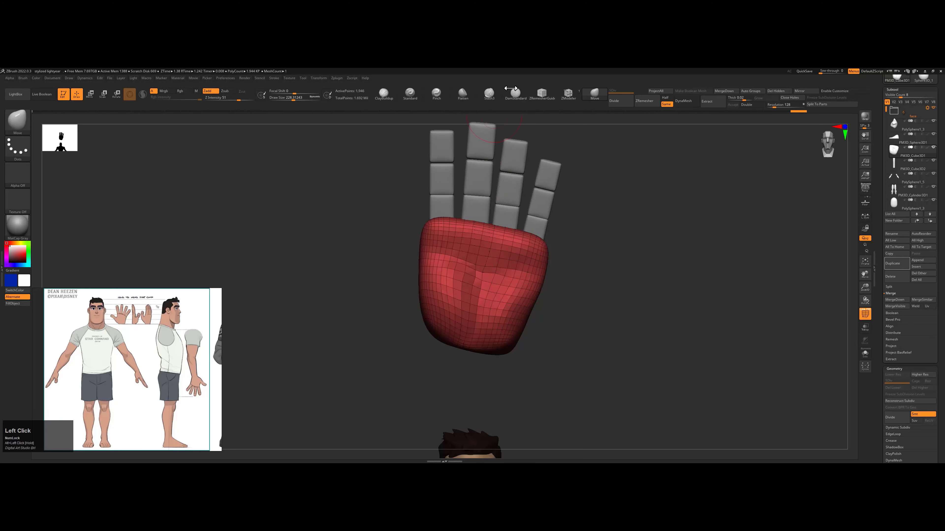
pyautogui.keyDown('shift'); pyautogui.moveTo(477, 328); pyautogui.dragTo(538, 281); pyautogui.keyUp('shift')
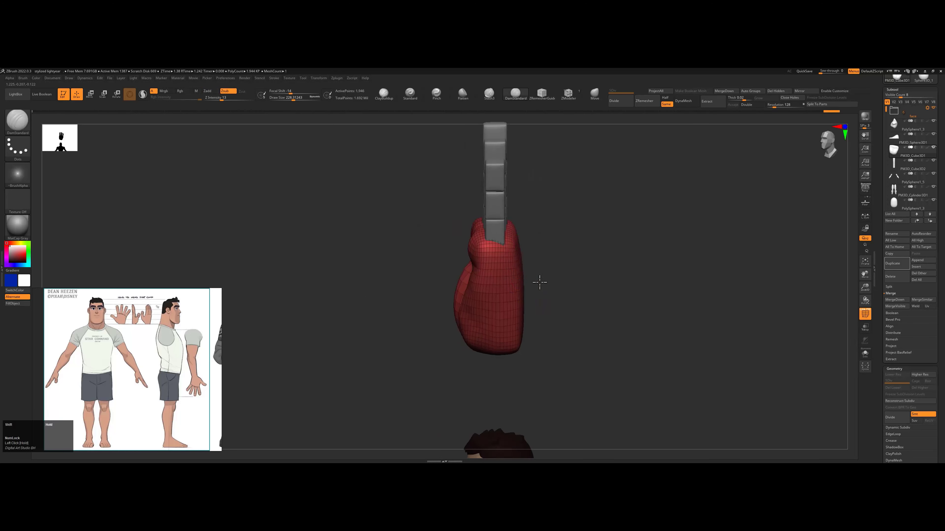
pyautogui.press('b')
pyautogui.press('m')
pyautogui.press('v')
pyautogui.moveTo(497, 226); pyautogui.dragTo(546, 238)
pyautogui.hotkey('ctrl', 'z')
# - Rotate the thumb outward from the palm with the Transpose gizmo
pyautogui.keyDown('ctrl'); pyautogui.keyDown('shift'); pyautogui.moveTo(502, 139); pyautogui.dragTo(439, 166); pyautogui.keyUp('shift'); pyautogui.keyUp('ctrl')
pyautogui.press('w')
pyautogui.keyDown('alt'); pyautogui.click(497, 157); pyautogui.keyUp('alt')
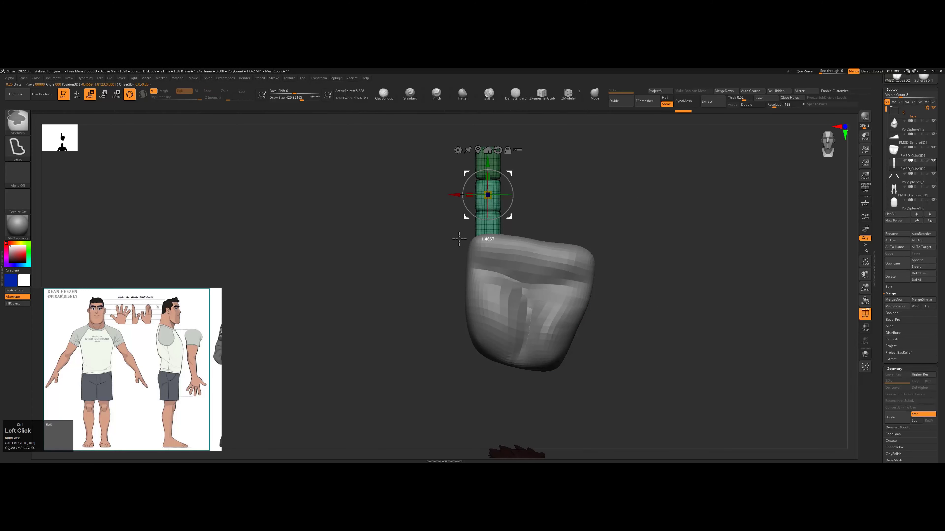
pyautogui.keyDown('ctrl'); pyautogui.keyDown('shift'); pyautogui.click(537, 170); pyautogui.keyUp('shift'); pyautogui.keyUp('ctrl')
pyautogui.keyDown('ctrl'); pyautogui.keyDown('shift'); pyautogui.click(537, 170); pyautogui.keyUp('shift'); pyautogui.keyUp('ctrl')
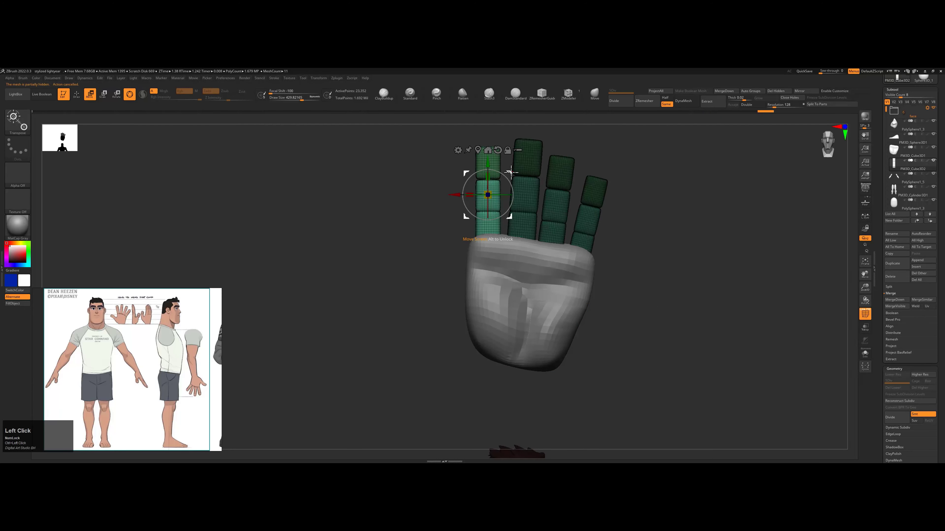
pyautogui.keyDown('alt'); pyautogui.click(454, 285); pyautogui.keyUp('alt')
pyautogui.moveTo(455, 259); pyautogui.dragTo(463, 293)
# - Unhide the hand and apply Auto Groups so each finger gets its own polygroup colour
pyautogui.moveTo(438, 226); pyautogui.dragTo(566, 239)
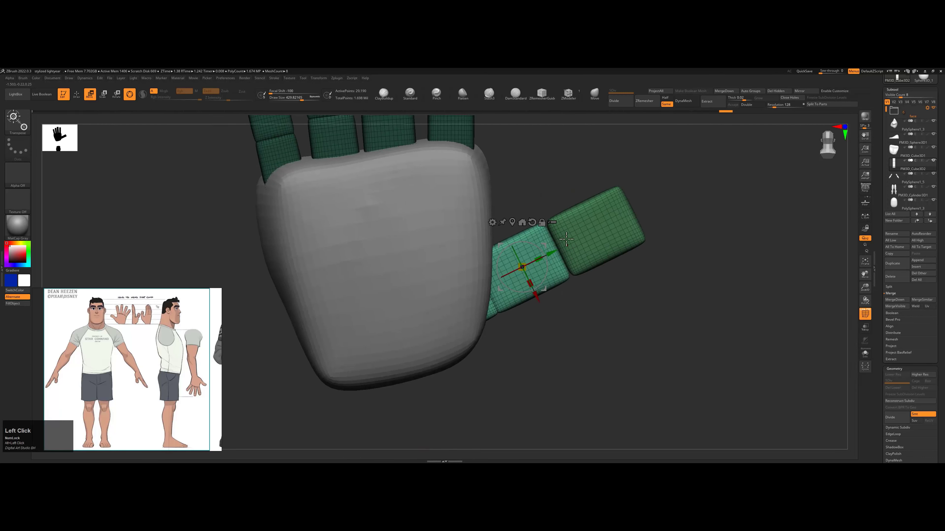
pyautogui.press('q')
pyautogui.moveTo(527, 289)
pyautogui.mouseDown()
pyautogui.moveTo(500, 327)
pyautogui.moveTo(526, 302)
pyautogui.moveTo(549, 303)
pyautogui.moveTo(564, 259)
pyautogui.moveTo(621, 228)
pyautogui.moveTo(593, 342)
pyautogui.moveTo(630, 281)
pyautogui.moveTo(521, 279)
pyautogui.mouseUp()
pyautogui.hotkey('shift', 'a')
pyautogui.keyDown('ctrl'); pyautogui.keyDown('shift'); pyautogui.click(660, 205); pyautogui.keyUp('shift'); pyautogui.keyUp('ctrl')
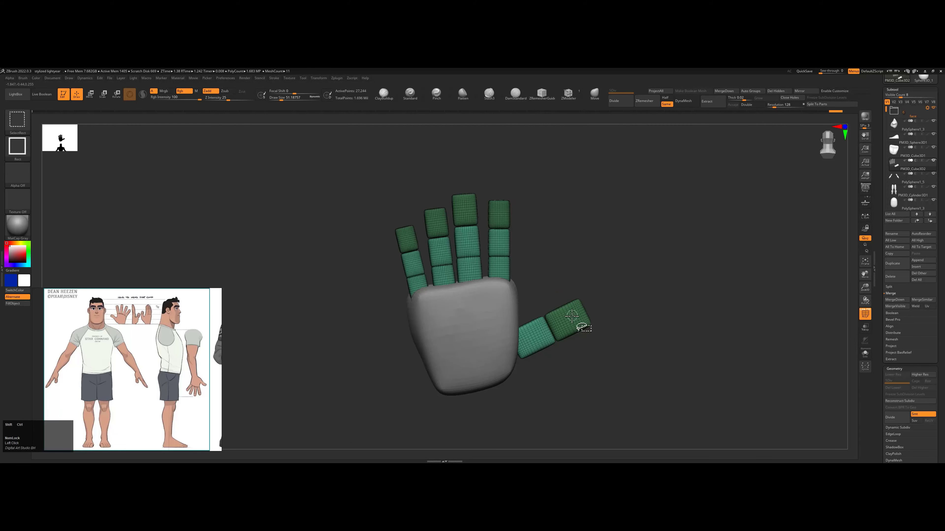
pyautogui.keyDown('ctrl'); pyautogui.keyDown('shift'); pyautogui.click(498, 215); pyautogui.keyUp('shift'); pyautogui.keyUp('ctrl')
pyautogui.click(750, 91)
pyautogui.keyDown('ctrl'); pyautogui.keyDown('shift'); pyautogui.click(591, 228); pyautogui.keyUp('shift'); pyautogui.keyUp('ctrl')
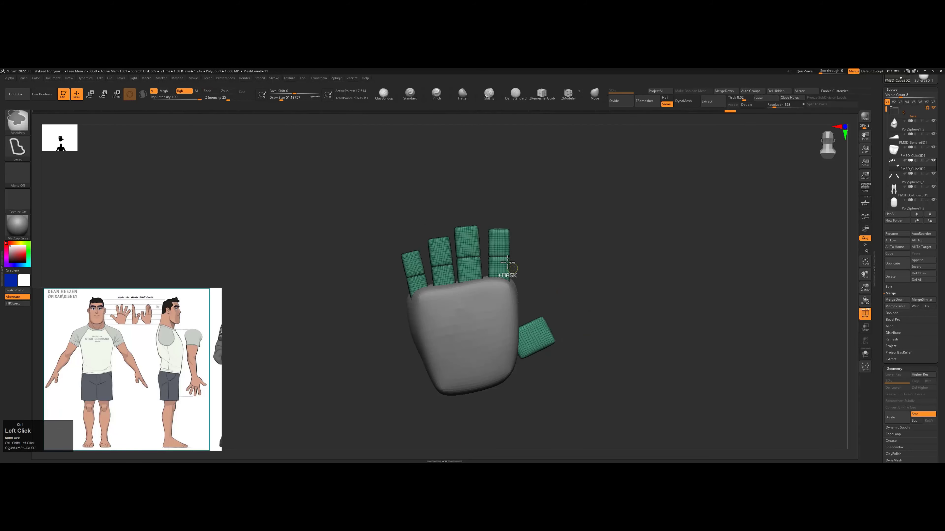
pyautogui.click(751, 92)
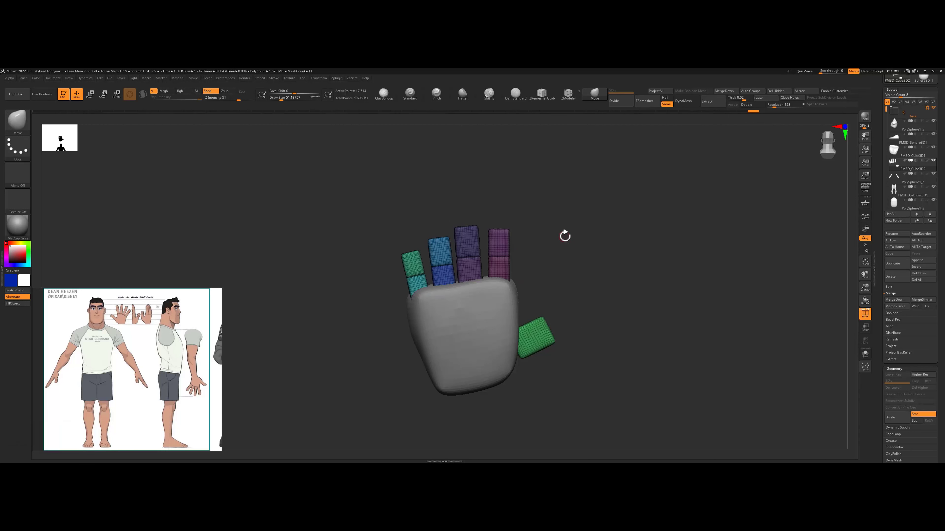
# - Hide the head, body and other unrelated subtools and frame the hand
pyautogui.moveTo(553, 223)
pyautogui.mouseDown()
pyautogui.moveTo(565, 247)
pyautogui.moveTo(565, 220)
pyautogui.moveTo(483, 291)
pyautogui.moveTo(441, 301)
pyautogui.moveTo(483, 316)
pyautogui.moveTo(494, 255)
pyautogui.mouseUp()
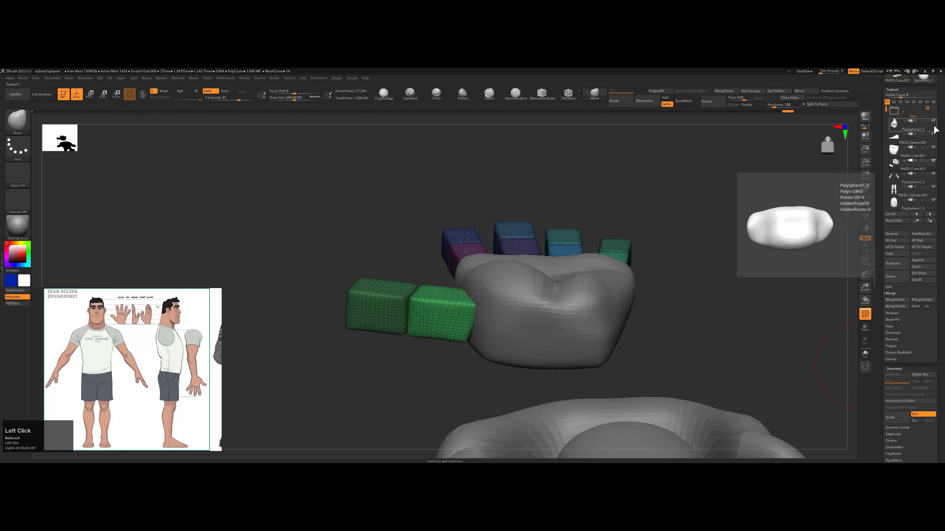
pyautogui.click(933, 186)
pyautogui.click(934, 200)
pyautogui.moveTo(886, 111); pyautogui.dragTo(887, 121)
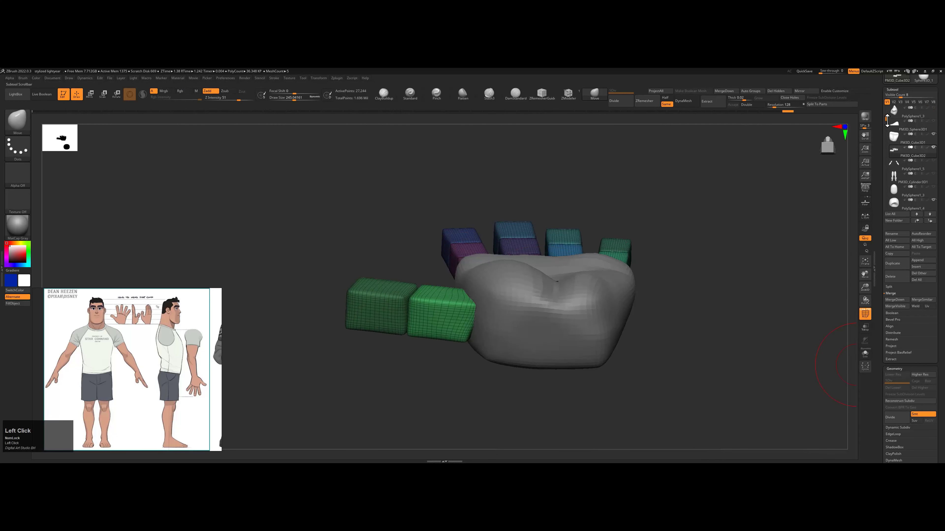
pyautogui.moveTo(707, 203); pyautogui.dragTo(430, 311)
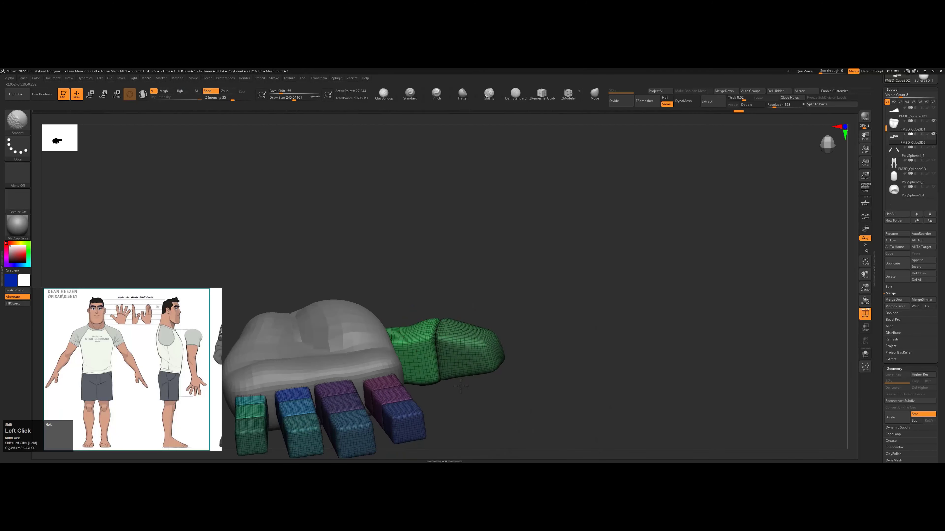
pyautogui.moveTo(461, 386)
pyautogui.keyDown('shift'); pyautogui.mouseDown()
pyautogui.moveTo(523, 316)
pyautogui.moveTo(402, 282)
pyautogui.mouseUp(); pyautogui.keyUp('shift')
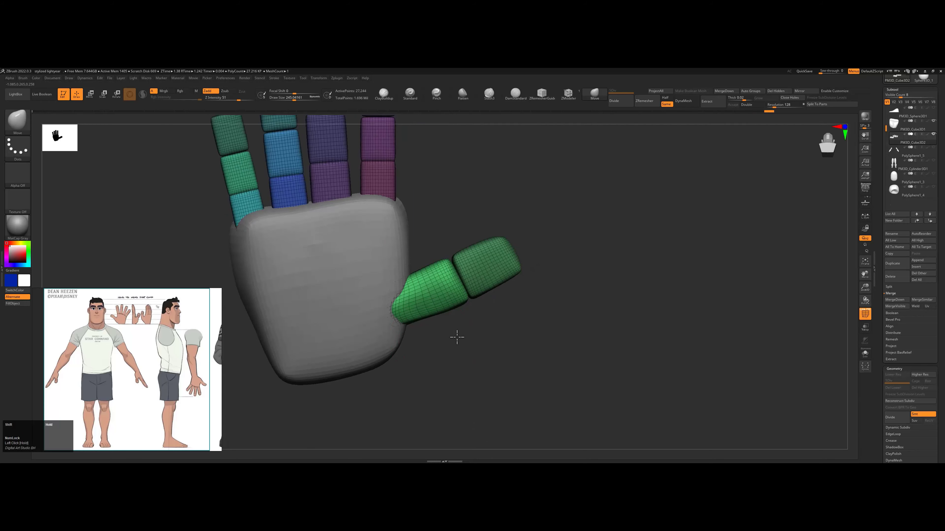
pyautogui.moveTo(456, 337); pyautogui.dragTo(400, 283)
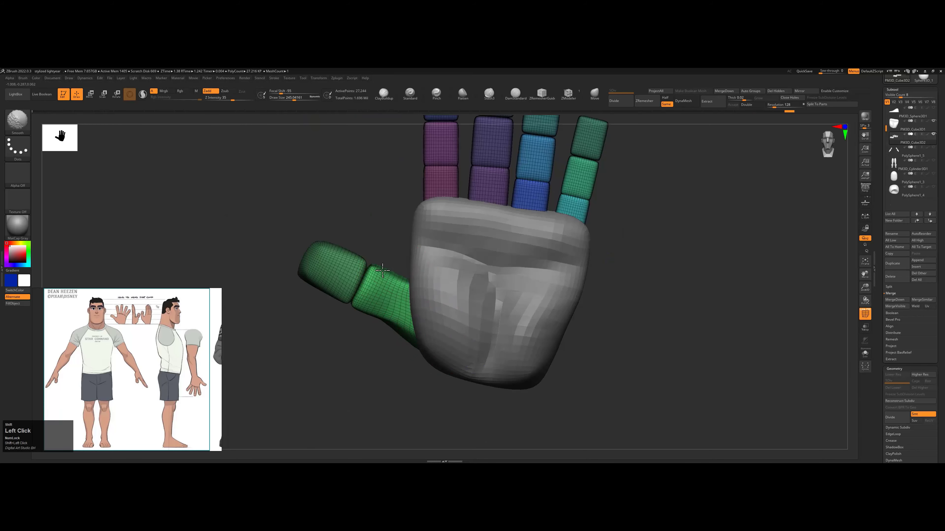
pyautogui.press('f')
pyautogui.moveTo(483, 310)
pyautogui.mouseDown()
pyautogui.moveTo(500, 290)
pyautogui.moveTo(518, 220)
pyautogui.moveTo(454, 209)
pyautogui.moveTo(379, 168)
pyautogui.mouseUp()
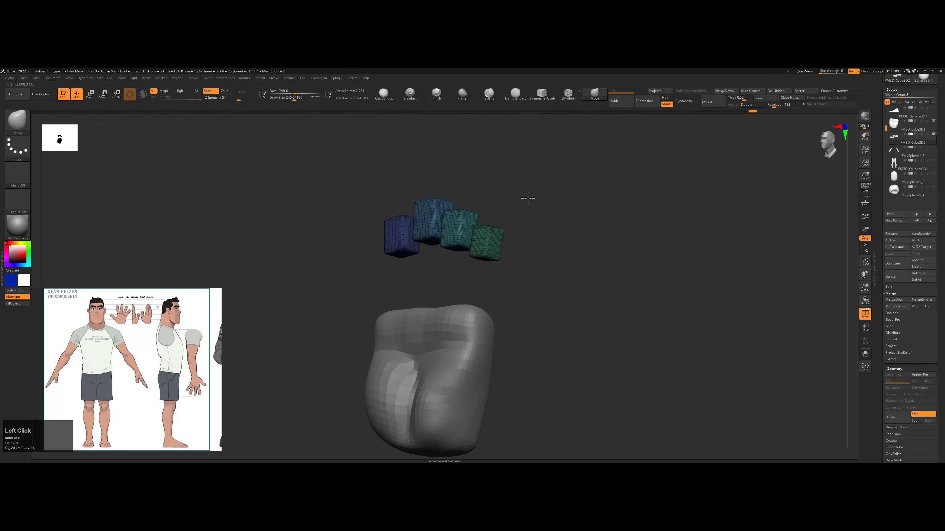
# - Check the fingertip row, unhide the fingers and thumb, and Merge Down them into the palm
pyautogui.keyDown('shift'); pyautogui.moveTo(527, 196); pyautogui.dragTo(476, 222); pyautogui.keyUp('shift')
pyautogui.keyDown('shift'); pyautogui.moveTo(460, 187); pyautogui.dragTo(409, 175); pyautogui.keyUp('shift')
pyautogui.keyDown('ctrl'); pyautogui.keyDown('shift'); pyautogui.click(567, 183); pyautogui.keyUp('shift'); pyautogui.keyUp('ctrl')
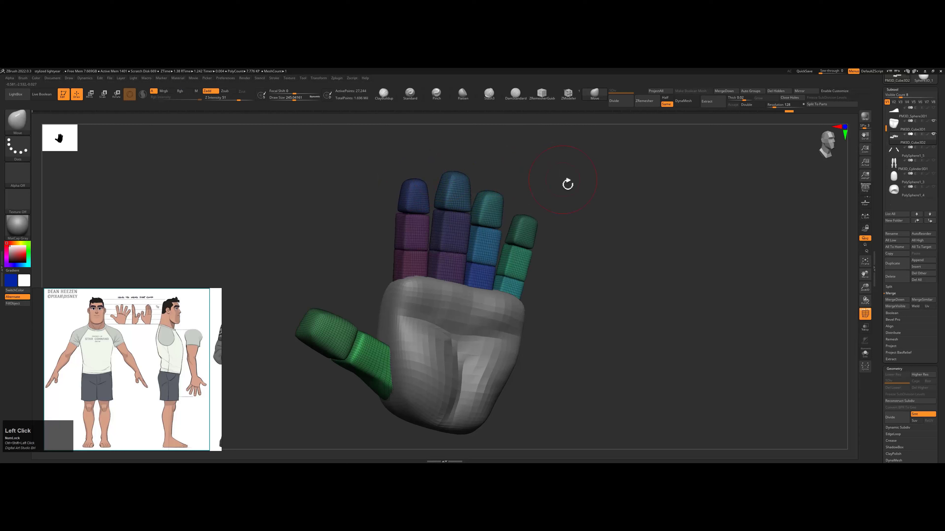
pyautogui.keyDown('alt'); pyautogui.moveTo(567, 184); pyautogui.dragTo(644, 220); pyautogui.keyUp('alt')
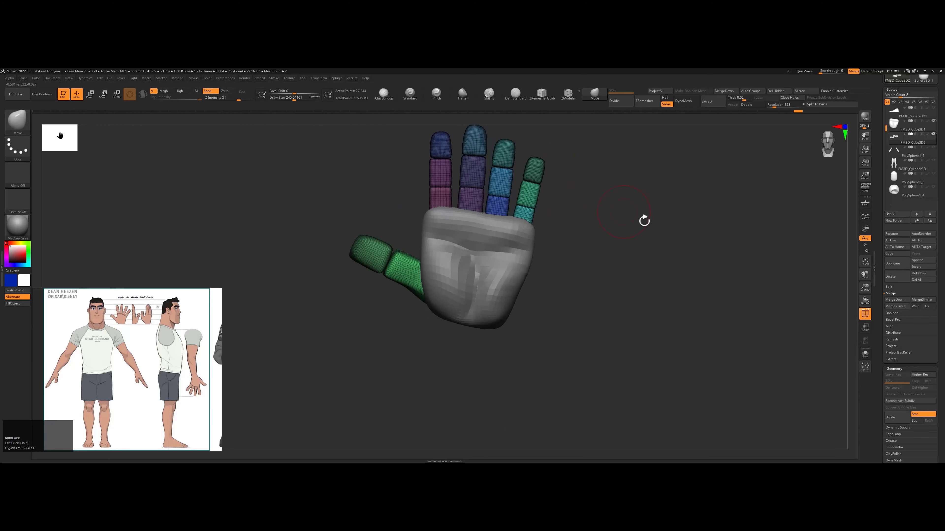
pyautogui.click(894, 136)
pyautogui.click(894, 300)
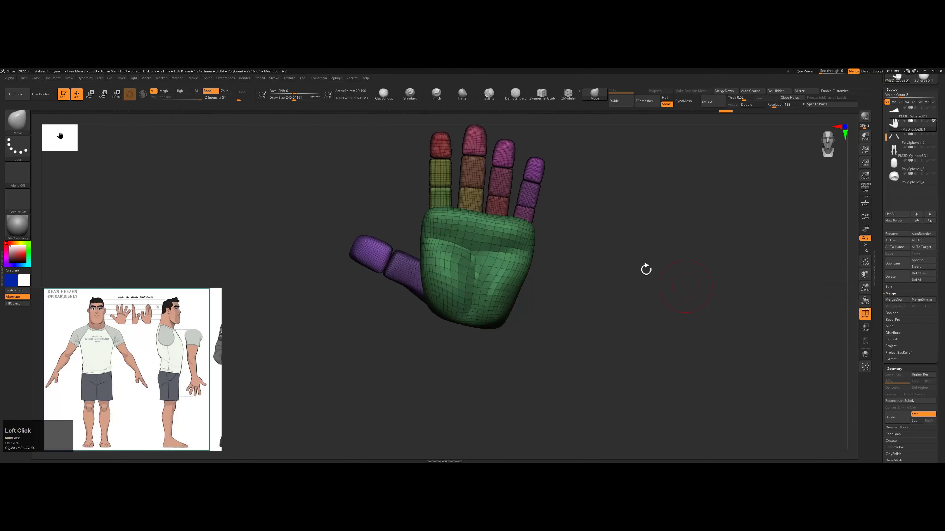
# - Orbit around the merged hand to inspect thumb and palm, then enter Move mode with W
pyautogui.moveTo(587, 214); pyautogui.dragTo(522, 244)
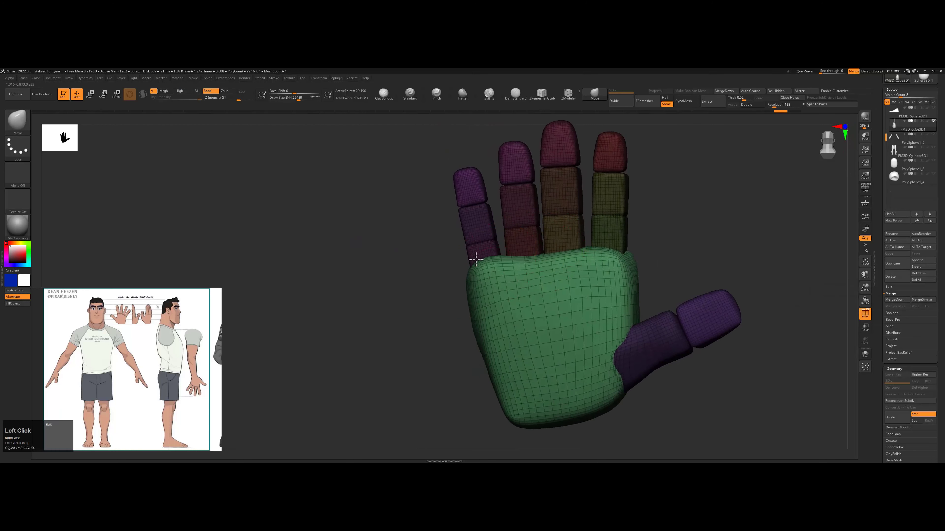
pyautogui.moveTo(476, 258); pyautogui.dragTo(526, 262)
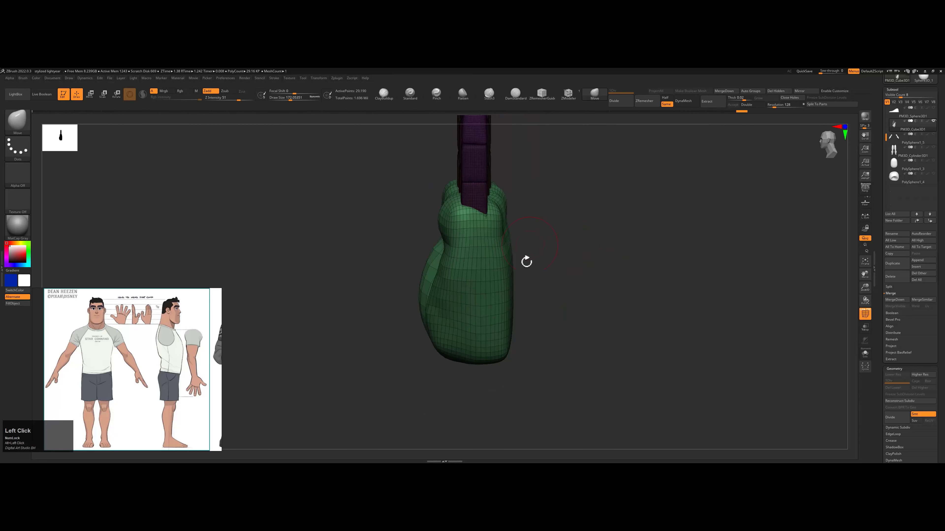
pyautogui.moveTo(487, 360)
pyautogui.mouseDown()
pyautogui.moveTo(497, 328)
pyautogui.moveTo(596, 271)
pyautogui.moveTo(611, 217)
pyautogui.mouseUp()
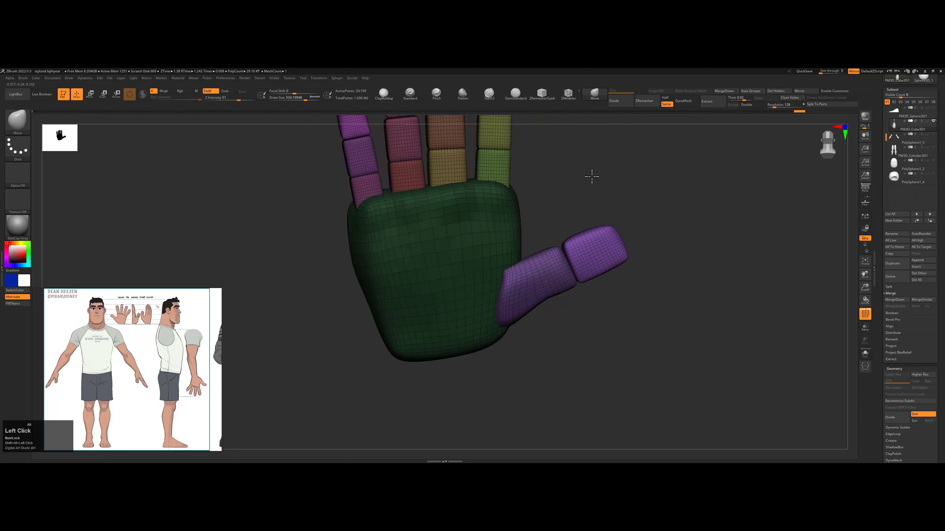
pyautogui.keyDown('alt'); pyautogui.moveTo(592, 175); pyautogui.dragTo(369, 270); pyautogui.keyUp('alt')
pyautogui.keyDown('ctrl'); pyautogui.keyDown('shift'); pyautogui.click(17, 146); pyautogui.keyUp('shift'); pyautogui.keyUp('ctrl')
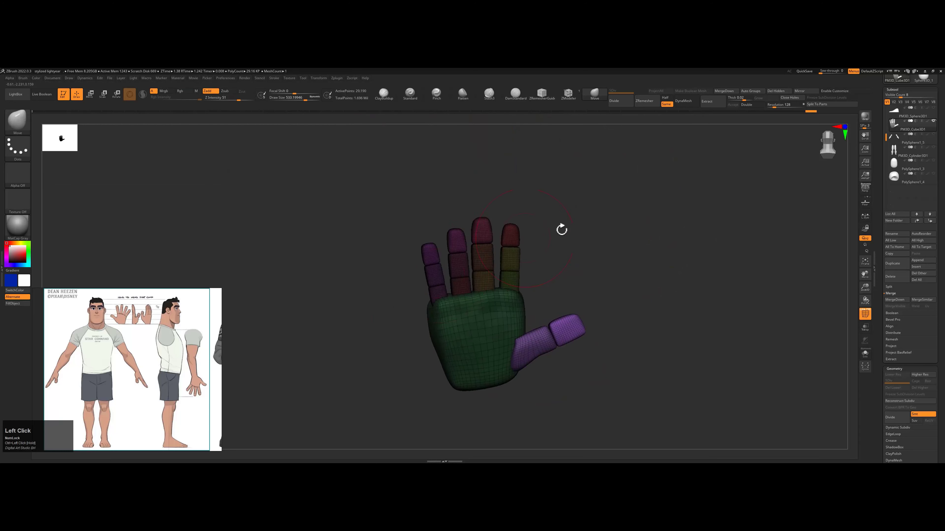
pyautogui.press('w')
pyautogui.moveTo(561, 228)
pyautogui.mouseDown()
pyautogui.moveTo(543, 328)
pyautogui.moveTo(605, 264)
pyautogui.moveTo(497, 298)
pyautogui.moveTo(514, 305)
pyautogui.mouseUp()
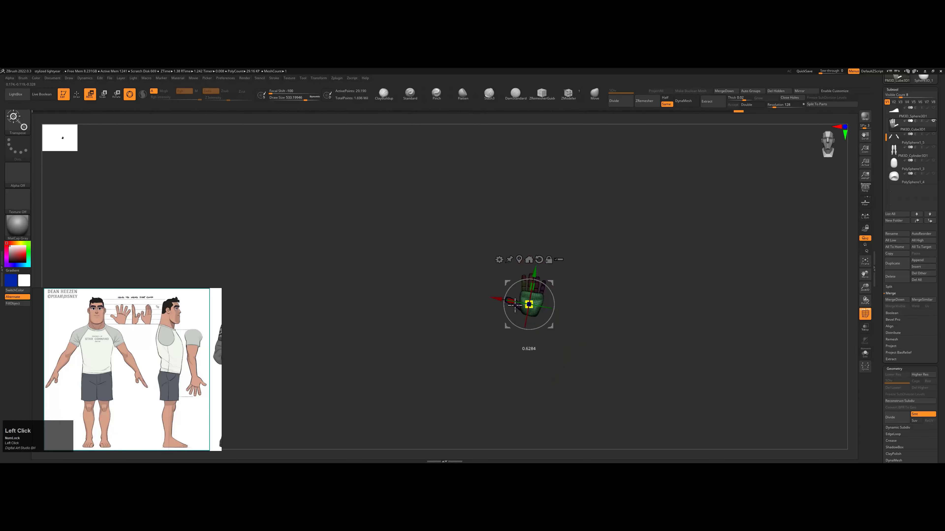
# - Show all subtools, fit the hand onto the right wrist and mirror it to the other wrist
pyautogui.keyDown('shift'); pyautogui.click(934, 121); pyautogui.keyUp('shift')
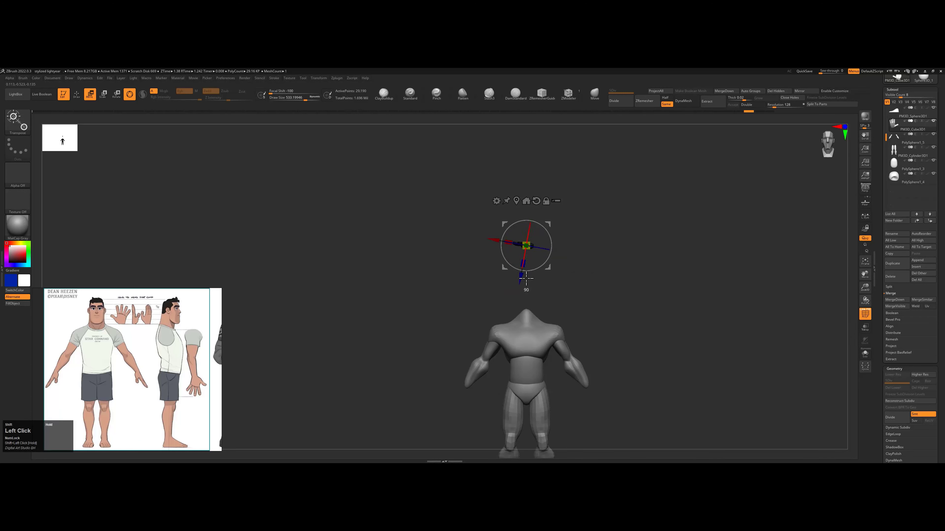
pyautogui.moveTo(526, 246); pyautogui.dragTo(597, 394)
pyautogui.scroll(6, 616, 265)
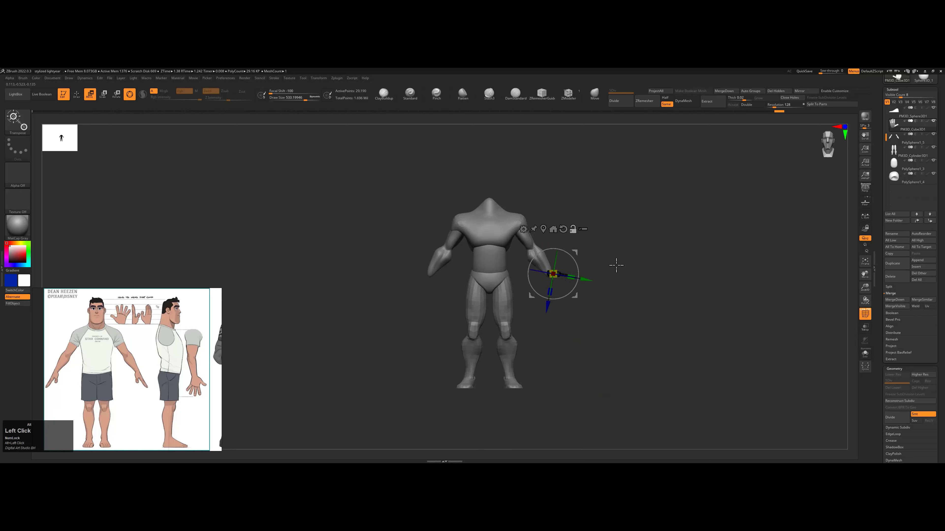
pyautogui.moveTo(575, 213); pyautogui.dragTo(543, 238)
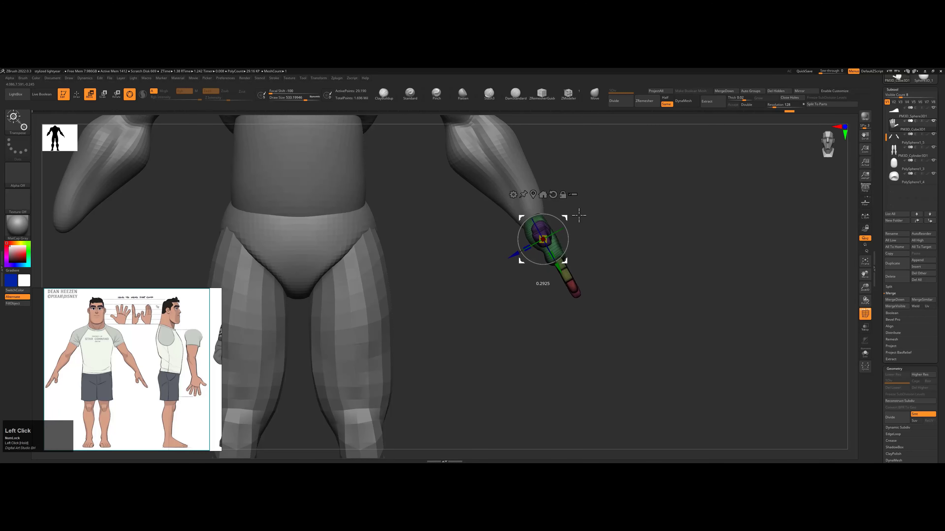
pyautogui.moveTo(613, 231)
pyautogui.mouseDown()
pyautogui.moveTo(667, 200)
pyautogui.moveTo(629, 239)
pyautogui.mouseUp()
pyautogui.click(800, 90)
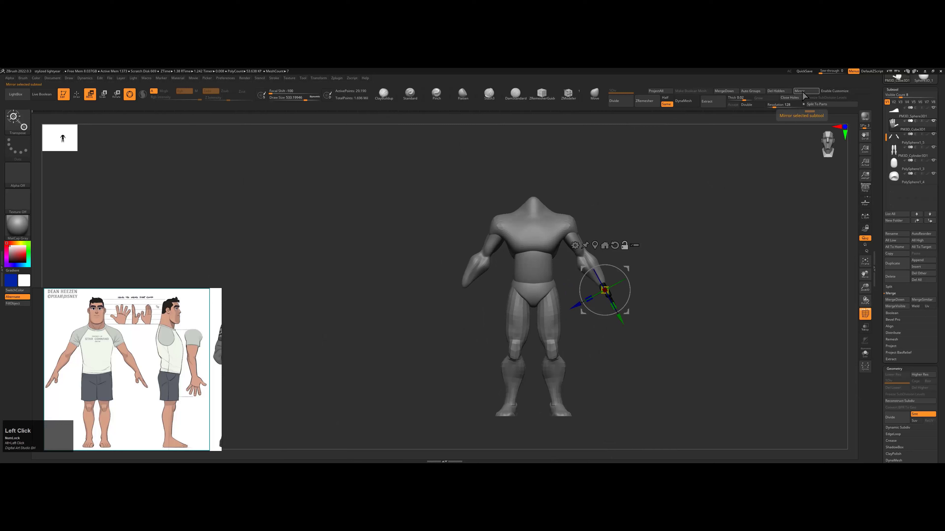
# - Leave transform mode, turn off the polyframe display, and make the head visible again
pyautogui.press('q')
pyautogui.hotkey('shift', 'f')
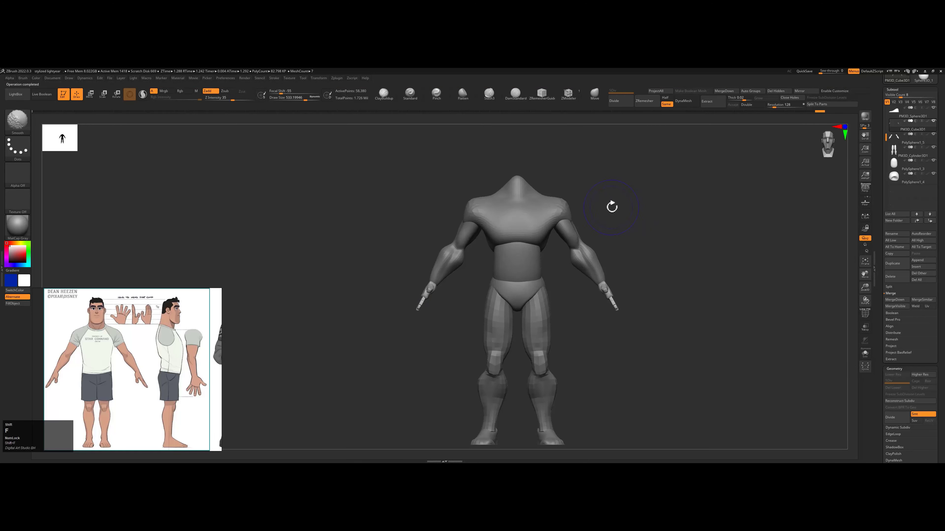
pyautogui.moveTo(612, 207); pyautogui.dragTo(658, 216)
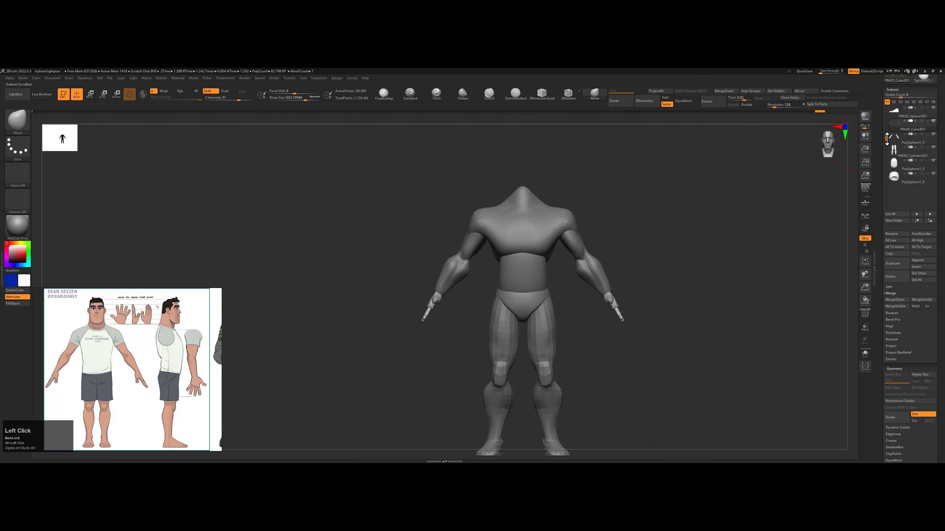
pyautogui.click(926, 112)
# - Select the torso, legs, chest and belly pieces in turn, ending with the legs active
pyautogui.moveTo(601, 215); pyautogui.dragTo(512, 194)
pyautogui.keyDown('alt'); pyautogui.click(512, 194); pyautogui.keyUp('alt')
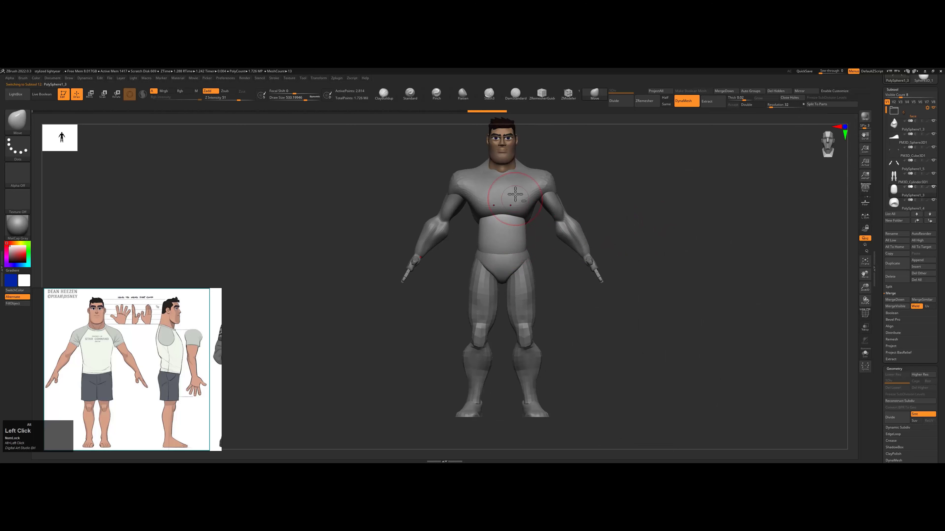
pyautogui.keyDown('alt'); pyautogui.click(512, 294); pyautogui.keyUp('alt')
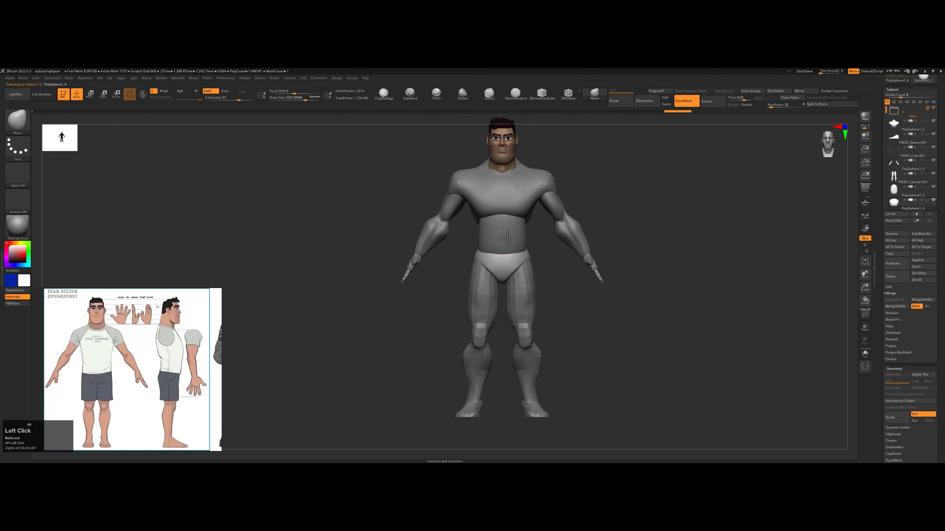
pyautogui.keyDown('alt'); pyautogui.click(569, 231); pyautogui.keyUp('alt')
pyautogui.moveTo(568, 224); pyautogui.dragTo(529, 223)
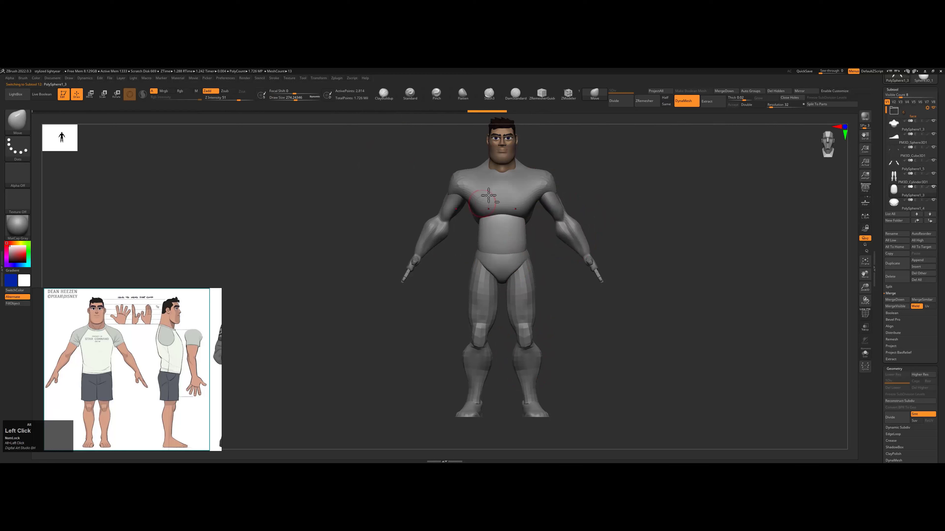
pyautogui.moveTo(487, 198)
pyautogui.mouseDown()
pyautogui.moveTo(580, 209)
pyautogui.moveTo(507, 238)
pyautogui.mouseUp()
pyautogui.keyDown('alt'); pyautogui.click(507, 237); pyautogui.keyUp('alt')
pyautogui.moveTo(605, 249)
pyautogui.mouseDown()
pyautogui.moveTo(491, 250)
pyautogui.moveTo(573, 283)
pyautogui.moveTo(564, 265)
pyautogui.moveTo(624, 281)
pyautogui.moveTo(637, 306)
pyautogui.moveTo(595, 309)
pyautogui.moveTo(651, 335)
pyautogui.moveTo(664, 280)
pyautogui.moveTo(595, 309)
pyautogui.mouseUp()
pyautogui.keyDown('alt'); pyautogui.click(558, 335); pyautogui.keyUp('alt')
# - Add a subdivision level to the legs with Divide
pyautogui.hotkey('ctrl', 'z')
pyautogui.hotkey('ctrl', 'd')
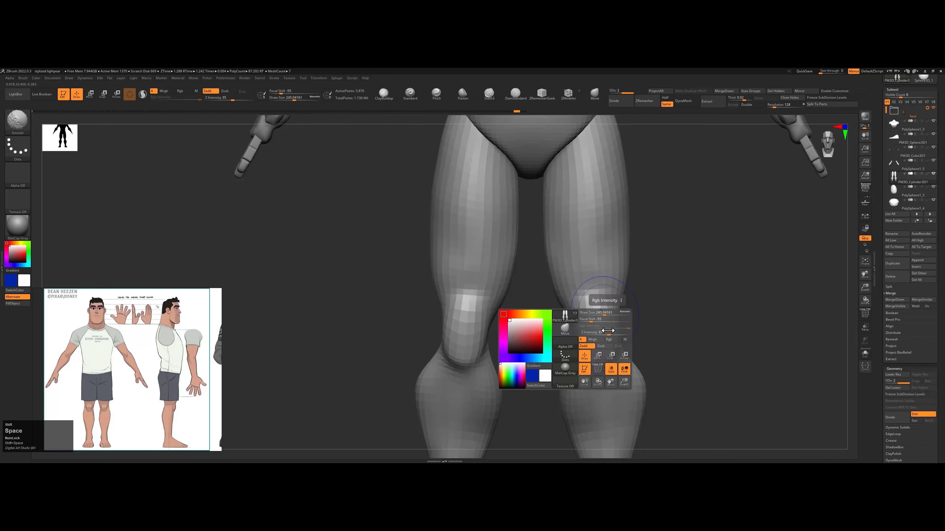
pyautogui.keyDown('shift'); pyautogui.click(594, 300); pyautogui.keyUp('shift')
pyautogui.moveTo(629, 280)
pyautogui.keyDown('alt'); pyautogui.mouseDown()
pyautogui.moveTo(574, 245)
pyautogui.moveTo(601, 222)
pyautogui.moveTo(595, 232)
pyautogui.mouseUp(); pyautogui.keyUp('alt')
# - Carve a groove down each calf with DamStandard and smooth it
pyautogui.press('b')
pyautogui.press('d')
pyautogui.press('s')
pyautogui.moveTo(553, 309); pyautogui.dragTo(552, 351)
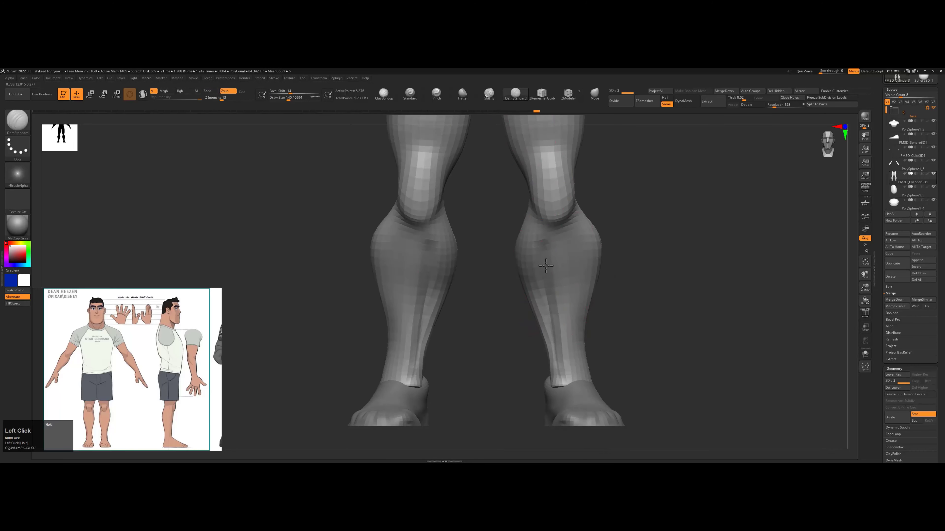
pyautogui.keyDown('shift'); pyautogui.moveTo(577, 278); pyautogui.dragTo(578, 360); pyautogui.keyUp('shift')
pyautogui.moveTo(541, 264)
pyautogui.mouseDown()
pyautogui.moveTo(601, 310)
pyautogui.moveTo(540, 338)
pyautogui.moveTo(611, 360)
pyautogui.moveTo(539, 200)
pyautogui.moveTo(534, 268)
pyautogui.moveTo(594, 276)
pyautogui.moveTo(506, 306)
pyautogui.moveTo(534, 245)
pyautogui.mouseUp()
pyautogui.keyDown('shift'); pyautogui.moveTo(526, 361); pyautogui.dragTo(521, 220); pyautogui.keyUp('shift')
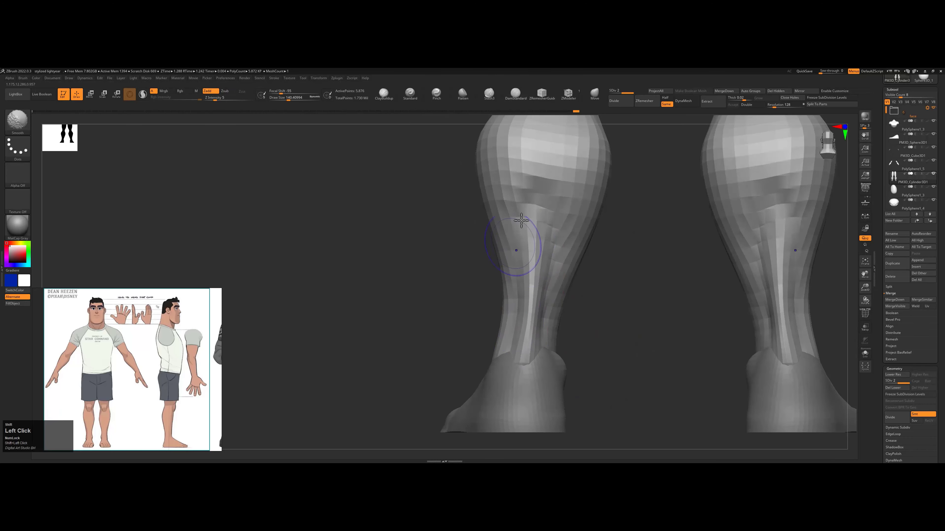
pyautogui.keyDown('alt'); pyautogui.moveTo(618, 215); pyautogui.dragTo(537, 288); pyautogui.keyUp('alt')
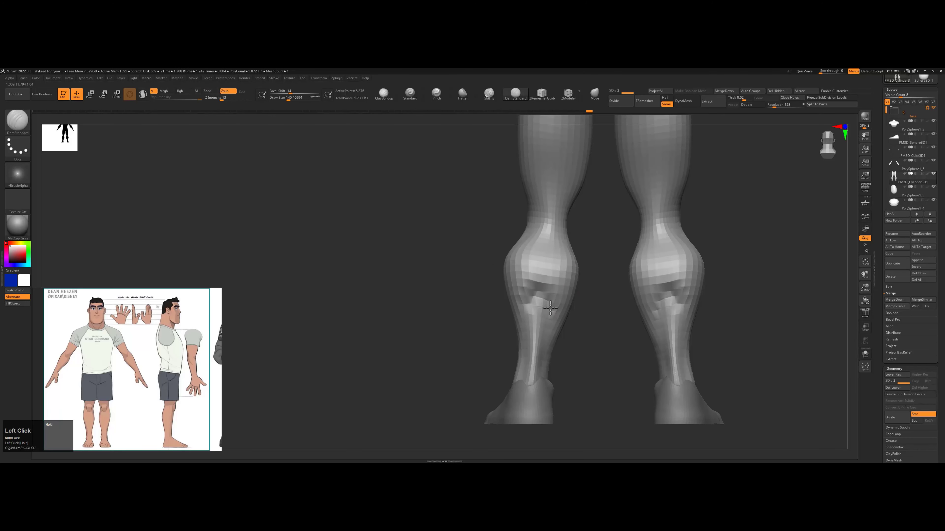
pyautogui.moveTo(532, 391)
pyautogui.keyDown('shift'); pyautogui.mouseDown()
pyautogui.moveTo(534, 351)
pyautogui.moveTo(596, 352)
pyautogui.moveTo(574, 322)
pyautogui.moveTo(605, 302)
pyautogui.moveTo(537, 314)
pyautogui.moveTo(538, 291)
pyautogui.moveTo(543, 320)
pyautogui.moveTo(547, 305)
pyautogui.moveTo(527, 303)
pyautogui.mouseUp(); pyautogui.keyUp('shift')
# - Carve a groove along the thigh and smooth it
pyautogui.press('b')
pyautogui.press('m')
pyautogui.press('v')
pyautogui.press('s')
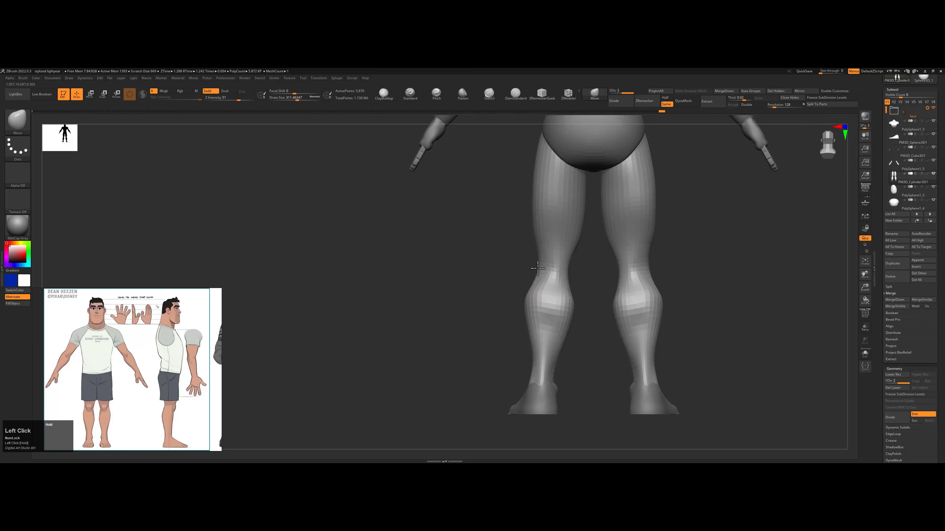
pyautogui.keyDown('alt'); pyautogui.moveTo(610, 283); pyautogui.dragTo(523, 267); pyautogui.keyUp('alt')
pyautogui.click(516, 93)
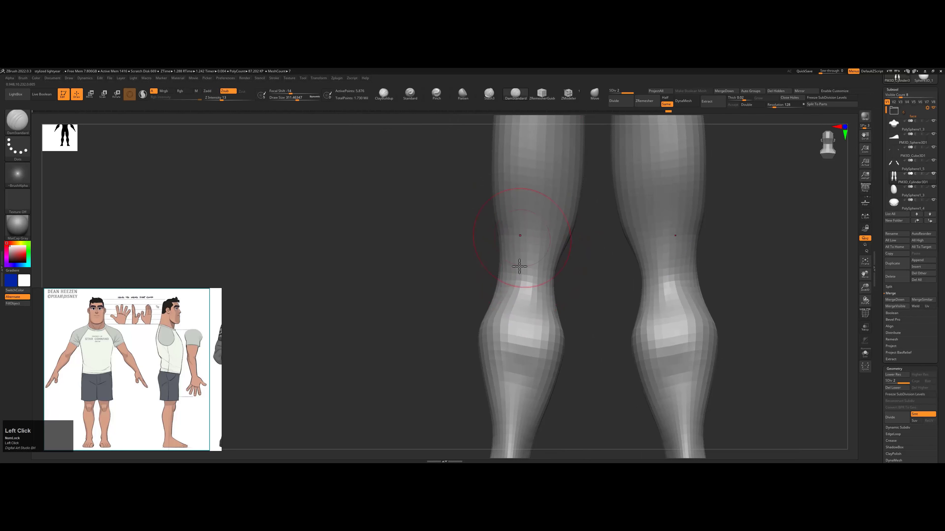
pyautogui.moveTo(549, 237)
pyautogui.mouseDown()
pyautogui.moveTo(540, 185)
pyautogui.moveTo(542, 236)
pyautogui.moveTo(519, 219)
pyautogui.moveTo(514, 246)
pyautogui.moveTo(537, 220)
pyautogui.moveTo(510, 228)
pyautogui.mouseUp()
pyautogui.keyDown('alt'); pyautogui.moveTo(559, 307); pyautogui.dragTo(575, 232); pyautogui.keyUp('alt')
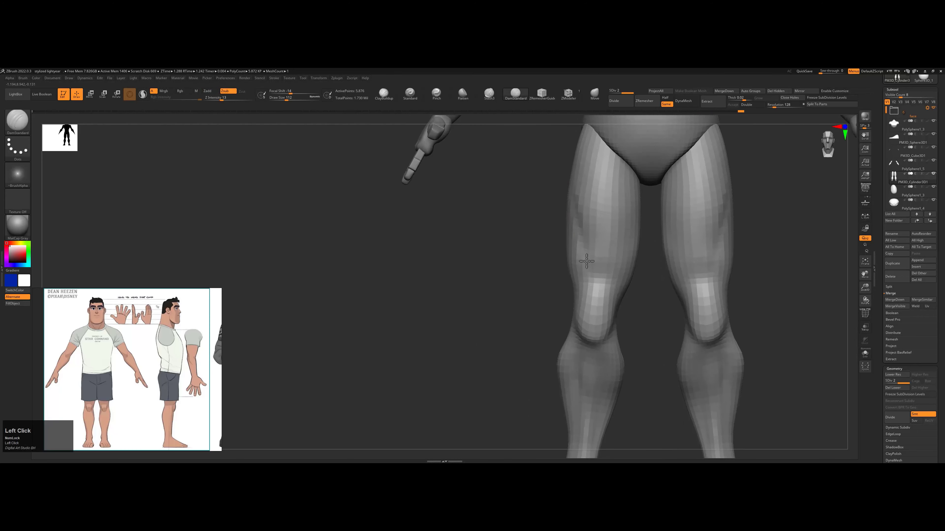
pyautogui.keyDown('shift'); pyautogui.moveTo(619, 263); pyautogui.dragTo(582, 247); pyautogui.keyUp('shift')
pyautogui.press('f')
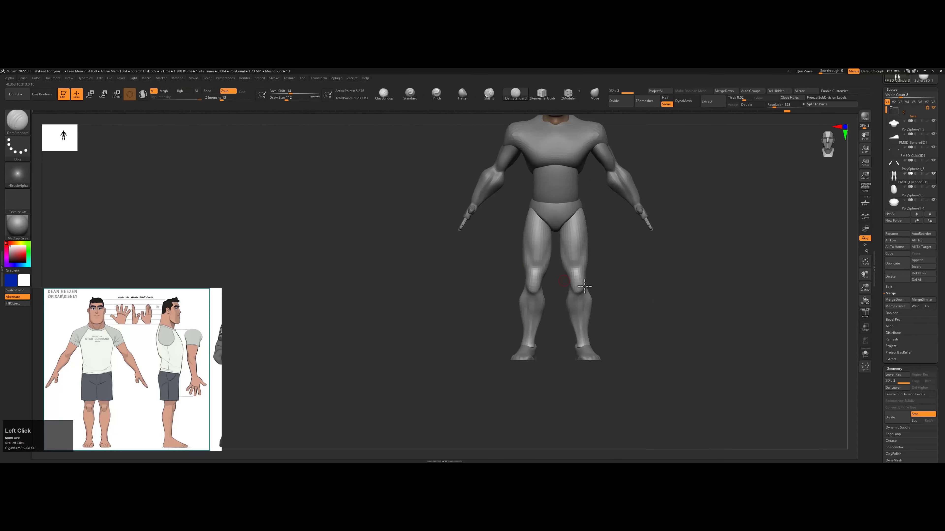
# - Switch back to Move with brush size about 286 and check the lower legs
pyautogui.moveTo(646, 258)
pyautogui.keyDown('alt'); pyautogui.mouseDown()
pyautogui.moveTo(660, 296)
pyautogui.moveTo(562, 191)
pyautogui.mouseUp(); pyautogui.keyUp('alt')
pyautogui.click(595, 93)
pyautogui.moveTo(511, 305); pyautogui.dragTo(514, 307)
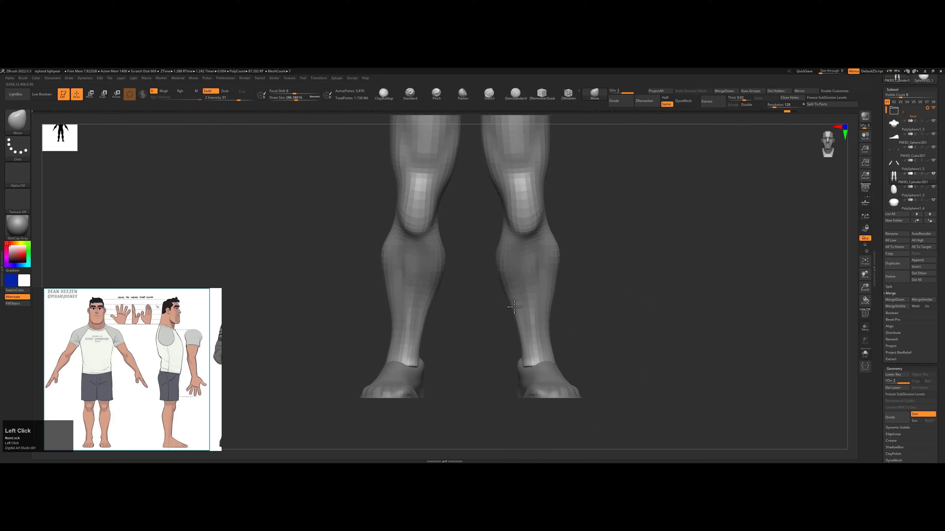
pyautogui.moveTo(527, 320); pyautogui.dragTo(532, 338, button='right')
pyautogui.keyDown('shift'); pyautogui.moveTo(525, 351); pyautogui.dragTo(618, 281); pyautogui.keyUp('shift')
# - Select the briefs, enlarge the brush to about 452, and drop the torso to its lowest subdivision level
pyautogui.moveTo(745, 281); pyautogui.dragTo(520, 298, button='right')
pyautogui.keyDown('alt'); pyautogui.moveTo(520, 298); pyautogui.dragTo(575, 264); pyautogui.keyUp('alt')
pyautogui.keyDown('alt'); pyautogui.click(564, 274); pyautogui.keyUp('alt')
pyautogui.press(']')
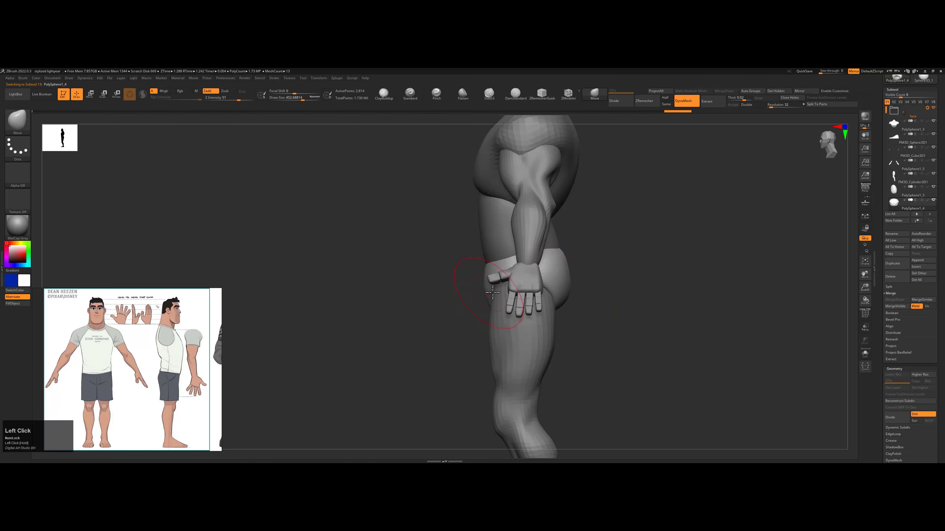
pyautogui.keyDown('alt'); pyautogui.moveTo(519, 253); pyautogui.dragTo(541, 285); pyautogui.keyUp('alt')
pyautogui.keyDown('alt'); pyautogui.click(497, 274); pyautogui.keyUp('alt')
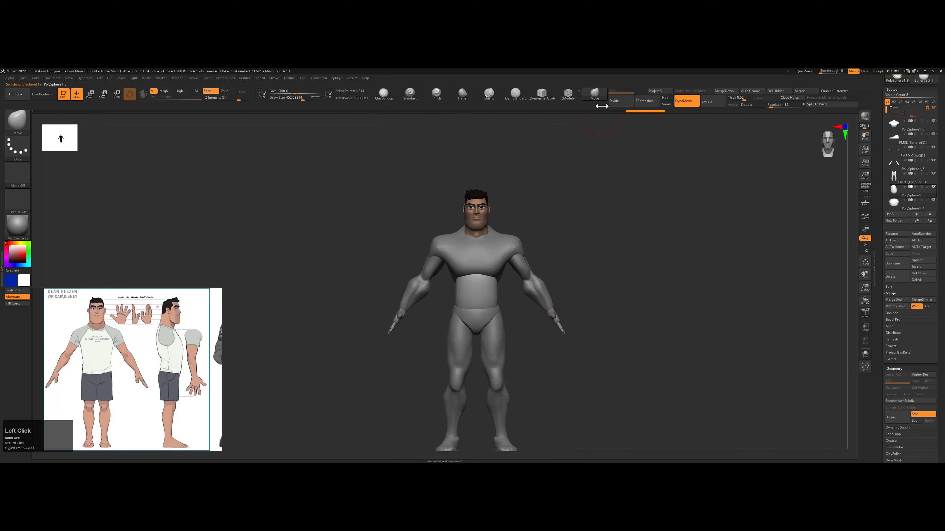
pyautogui.hotkey('shift', 'd')
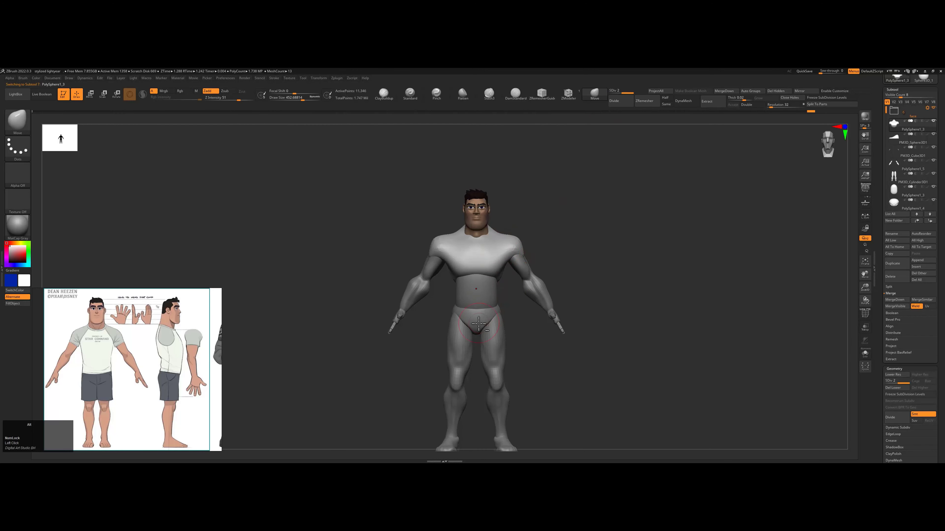
# - Reselect the briefs and legs, frame the character, and hide the head and face pieces
pyautogui.keyDown('alt'); pyautogui.click(478, 324); pyautogui.keyUp('alt')
pyautogui.moveTo(573, 268); pyautogui.dragTo(501, 333)
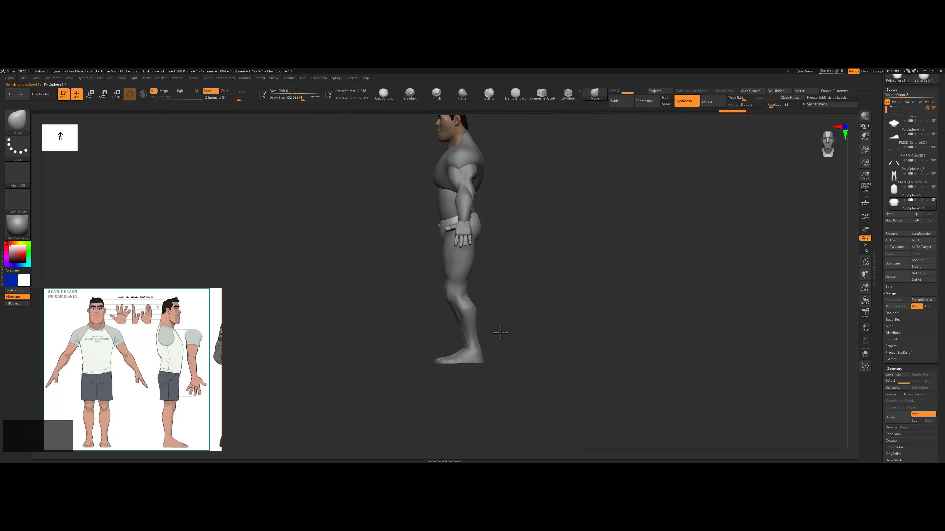
pyautogui.keyDown('alt'); pyautogui.click(476, 328); pyautogui.keyUp('alt')
pyautogui.moveTo(532, 277); pyautogui.dragTo(644, 284)
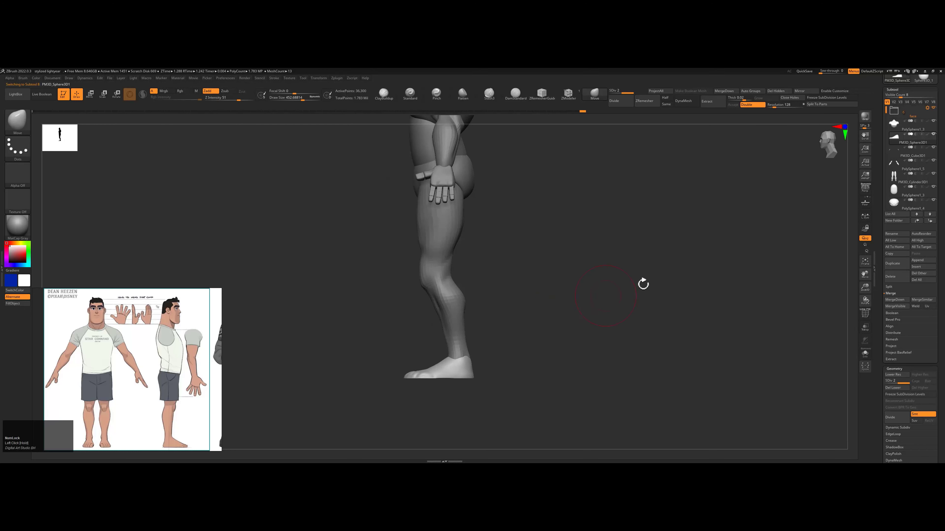
pyautogui.press('f')
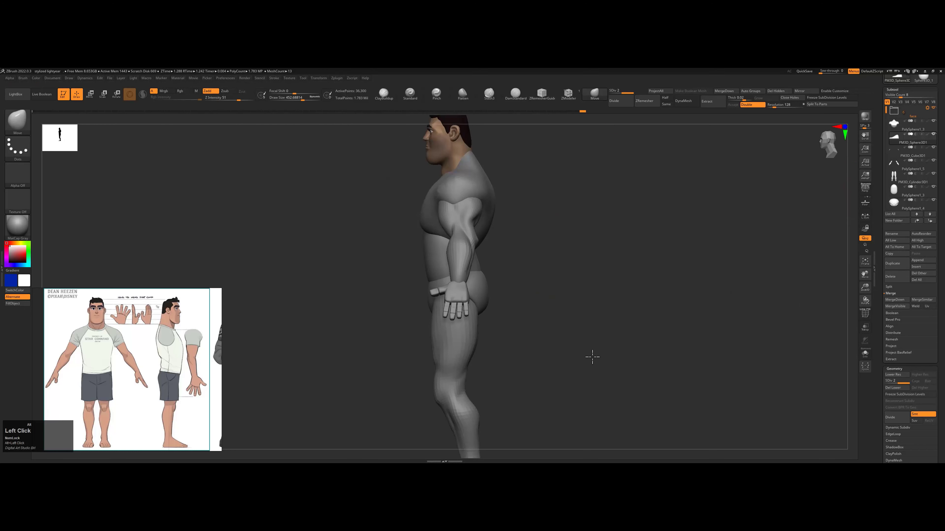
pyautogui.click(933, 107)
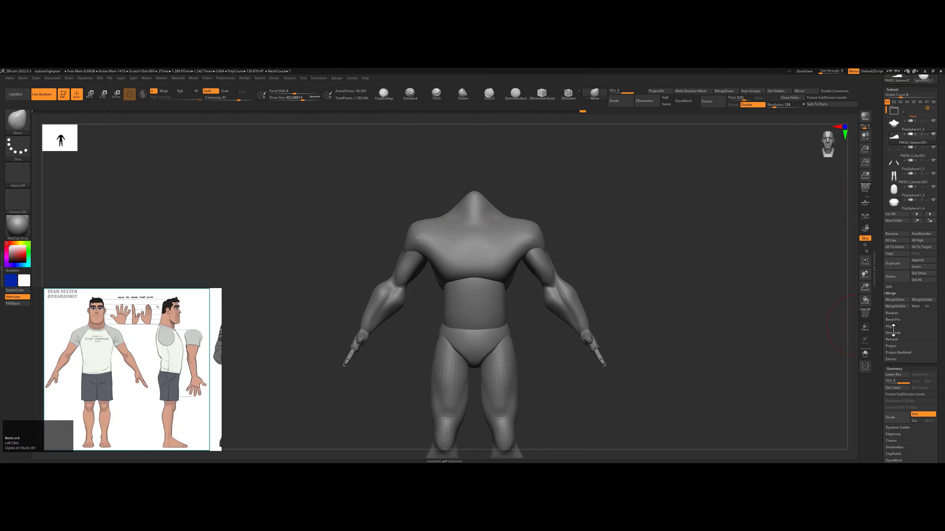
# - Merge the visible headless body pieces into one mesh with Make Boolean Mesh
pyautogui.click(894, 313)
pyautogui.click(904, 319)
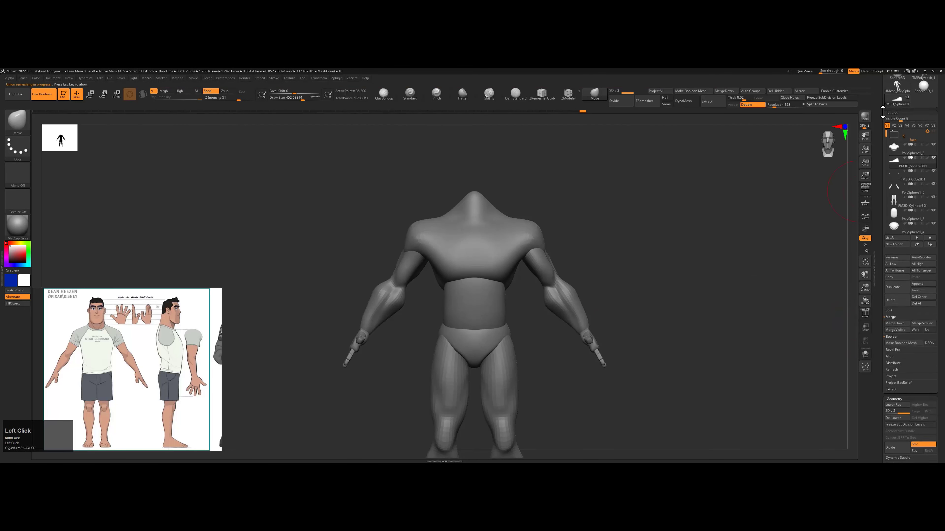
pyautogui.moveTo(633, 200)
pyautogui.keyDown('alt'); pyautogui.mouseDown()
pyautogui.moveTo(627, 221)
pyautogui.moveTo(643, 259)
pyautogui.moveTo(543, 269)
pyautogui.mouseUp(); pyautogui.keyUp('alt')
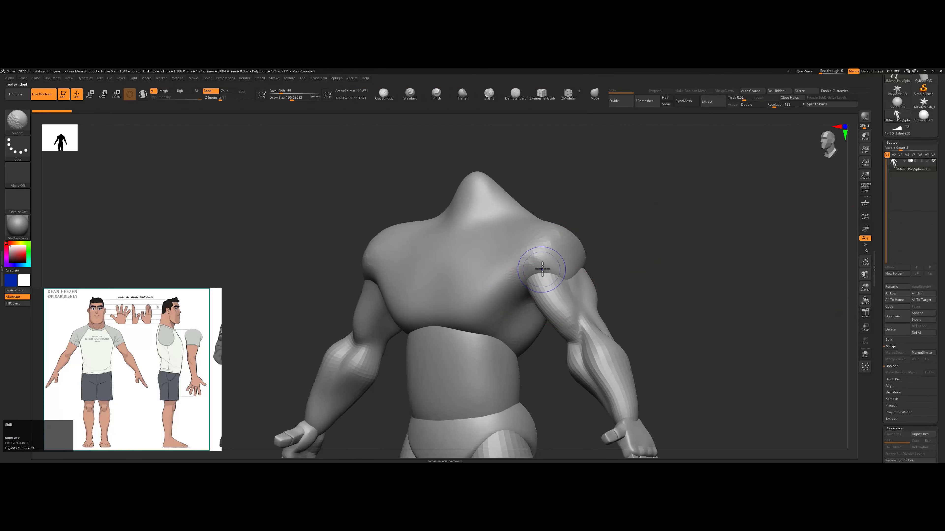
pyautogui.hotkey('shift', 'f')
pyautogui.moveTo(610, 247)
pyautogui.keyDown('alt'); pyautogui.mouseDown()
pyautogui.moveTo(593, 212)
pyautogui.moveTo(608, 277)
pyautogui.mouseUp(); pyautogui.keyUp('alt')
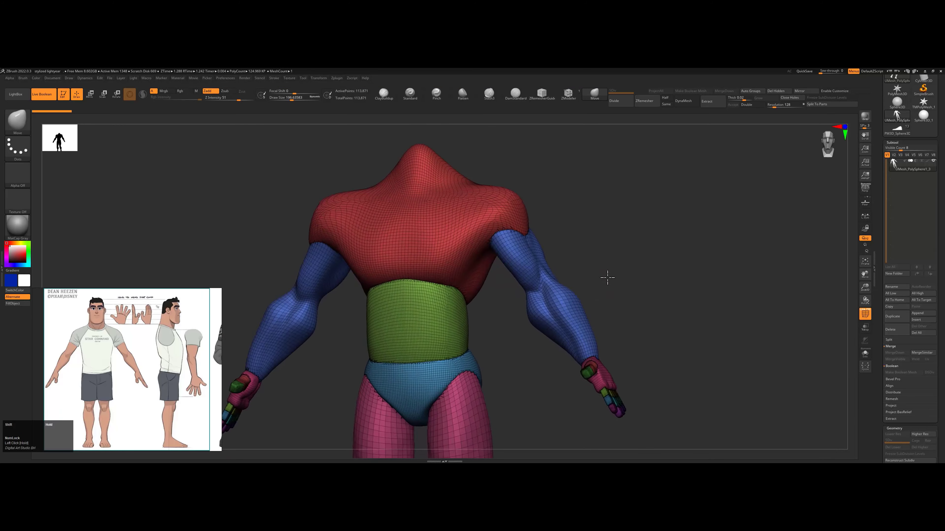
# - Divide the merged mesh once to add a subdivision level
pyautogui.press('space')
pyautogui.click(619, 101)
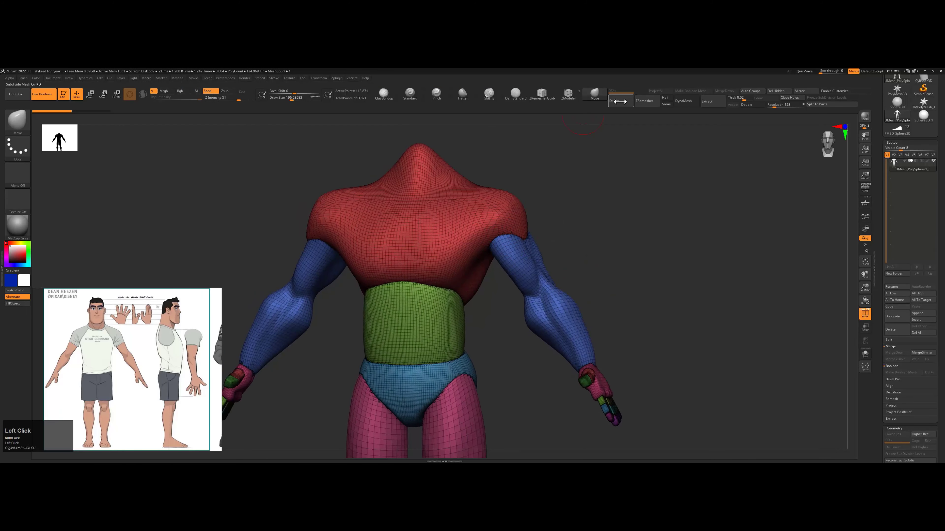
pyautogui.keyDown('alt'); pyautogui.moveTo(580, 196); pyautogui.dragTo(508, 236); pyautogui.keyUp('alt')
# - Smooth the right shoulder-to-arm junction, then undo back to the lower subdivision
pyautogui.hotkey('shift', 'd')
pyautogui.hotkey('shift', 'f')
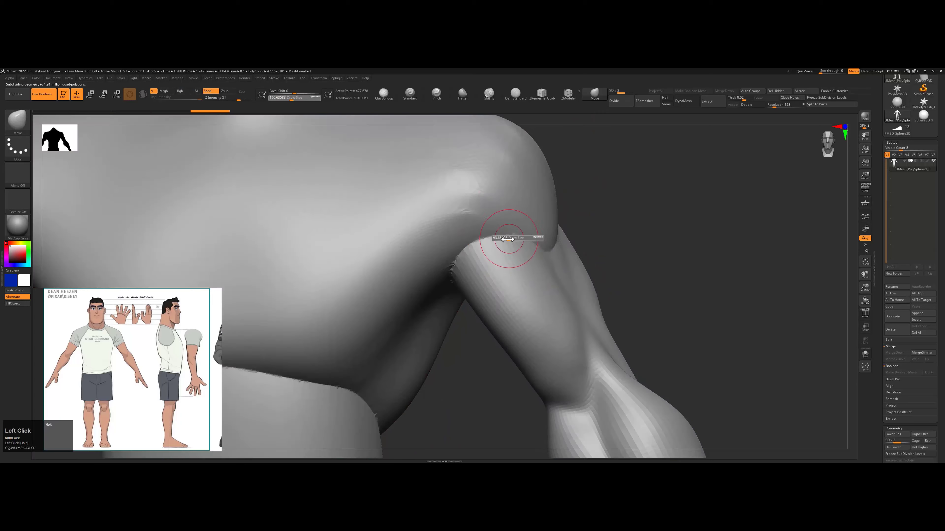
pyautogui.keyDown('shift'); pyautogui.click(507, 232); pyautogui.keyUp('shift')
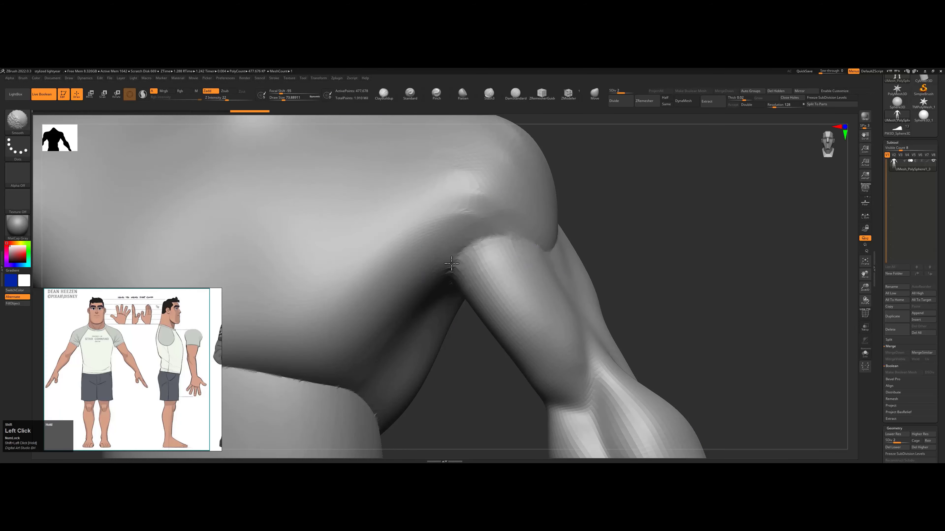
pyautogui.moveTo(451, 263); pyautogui.dragTo(508, 252)
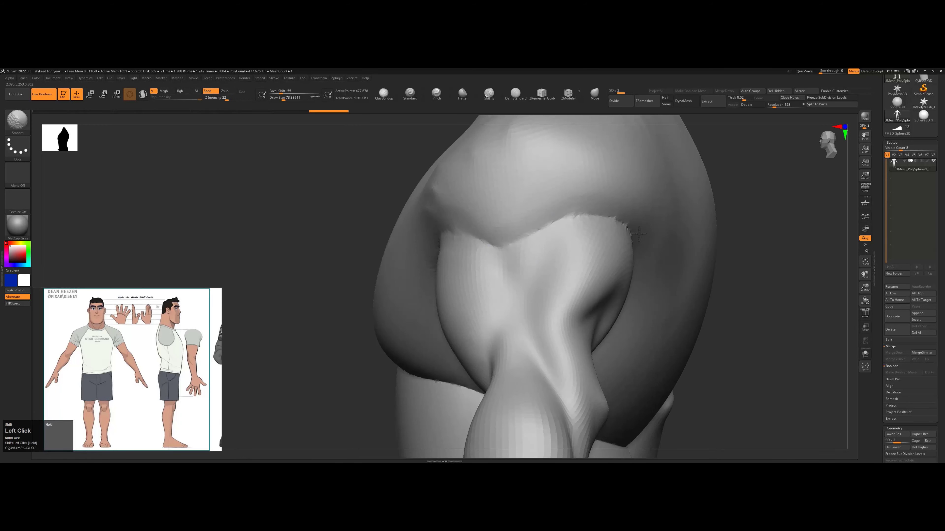
pyautogui.moveTo(638, 234)
pyautogui.mouseDown()
pyautogui.moveTo(708, 205)
pyautogui.moveTo(559, 242)
pyautogui.mouseUp()
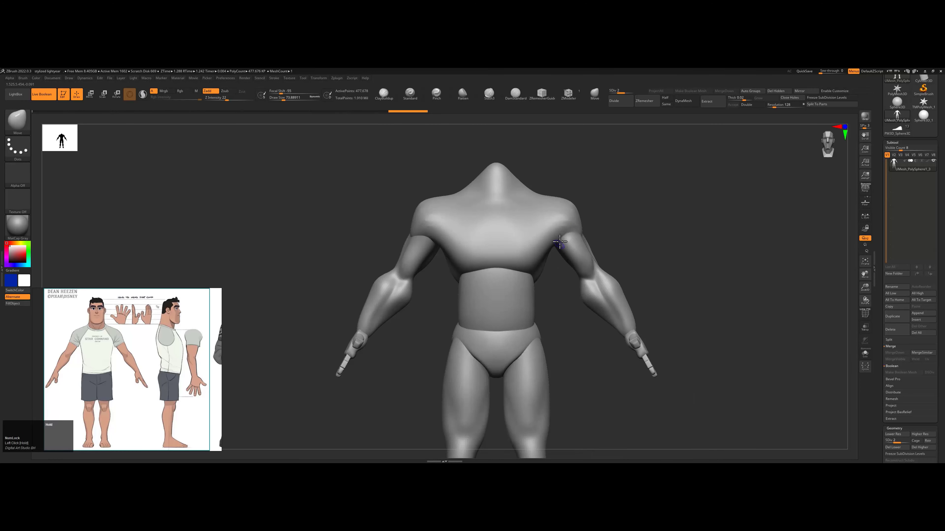
pyautogui.hotkey('ctrl', 'z')
pyautogui.hotkey('ctrl', 'z')
pyautogui.hotkey('ctrl', 'z')
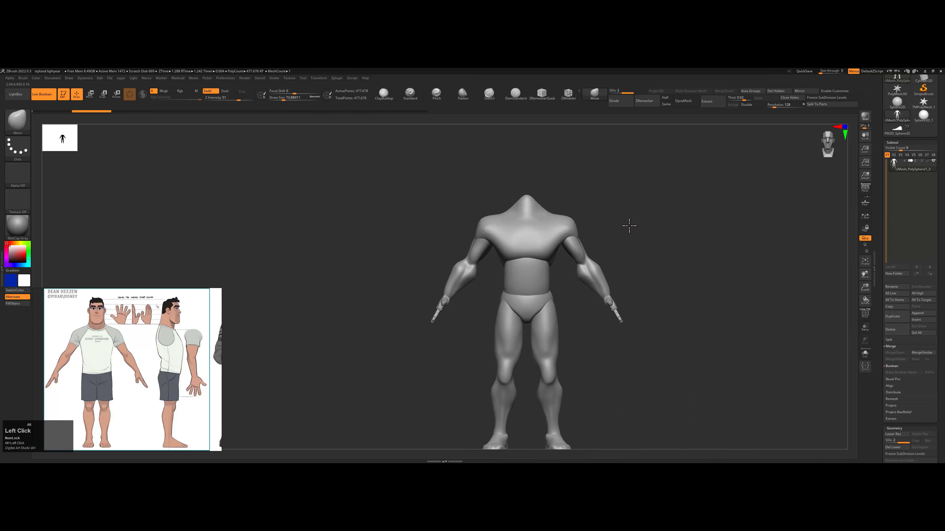
# - Step back and forward through the hand-sculpting undo history
pyautogui.hotkey('ctrl', 'z')
pyautogui.hotkey('ctrl', 'z')
pyautogui.hotkey('ctrl', 'z')
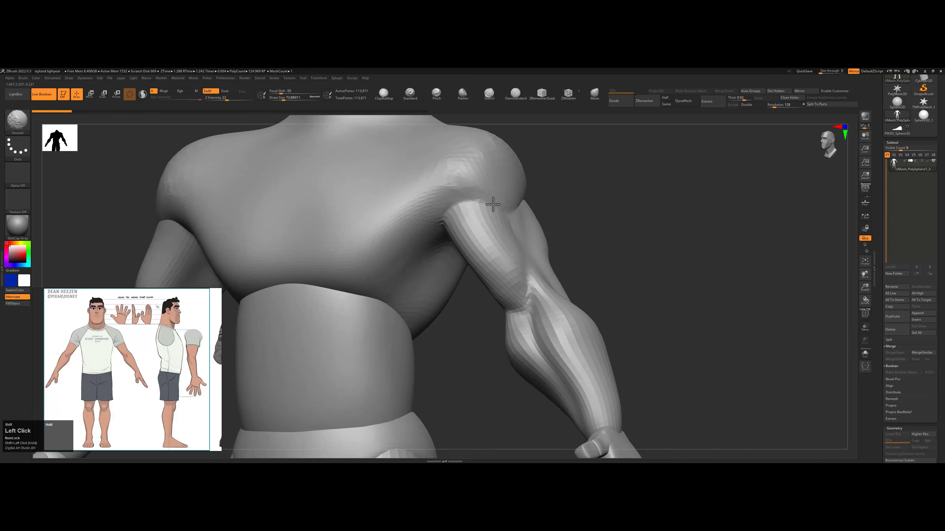
pyautogui.hotkey('ctrl', 'shift', 'z')
pyautogui.hotkey('ctrl', 'shift', 'z')
pyautogui.hotkey('ctrl', 'shift', 'z')
pyautogui.hotkey('ctrl', 'shift', 'z')
pyautogui.hotkey('ctrl', 'shift', 'z')
pyautogui.hotkey('ctrl', 'shift', 'z')
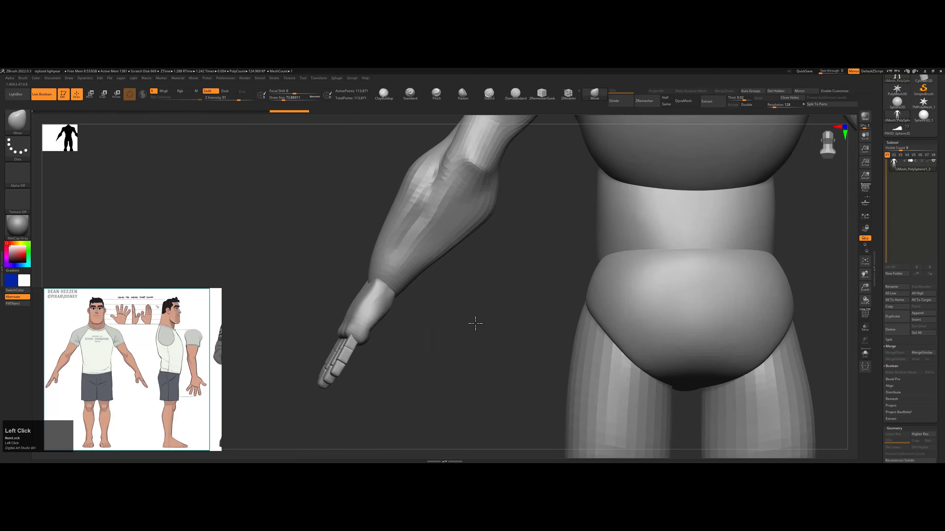
pyautogui.keyDown('shift'); pyautogui.moveTo(475, 323); pyautogui.dragTo(372, 262); pyautogui.keyUp('shift')
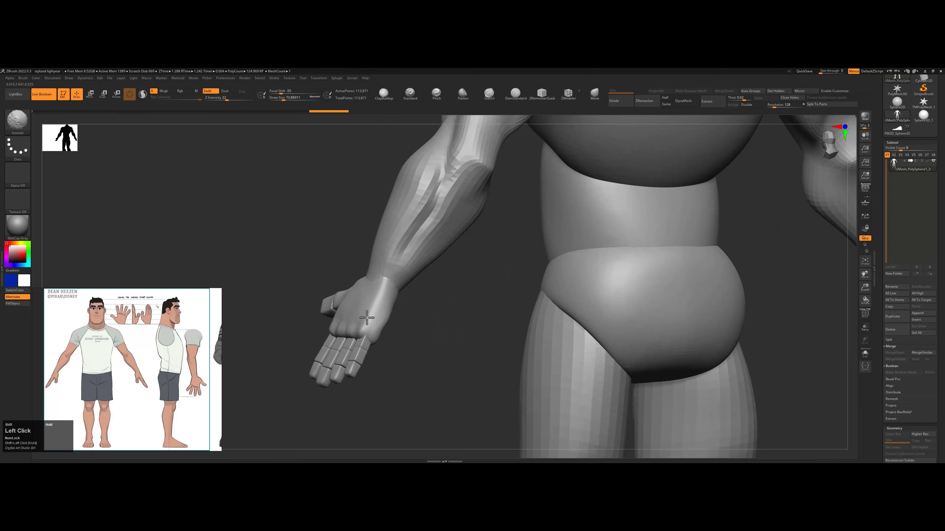
pyautogui.hotkey('ctrl', 'shift', 'z')
pyautogui.hotkey('ctrl', 'shift', 'z')
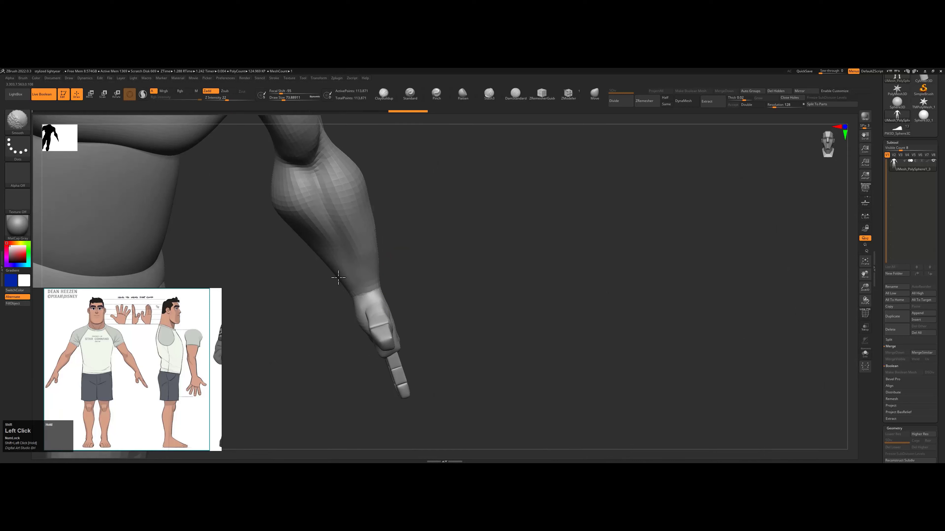
pyautogui.hotkey('ctrl', 'shift', 'z')
pyautogui.hotkey('ctrl', 'shift', 'z')
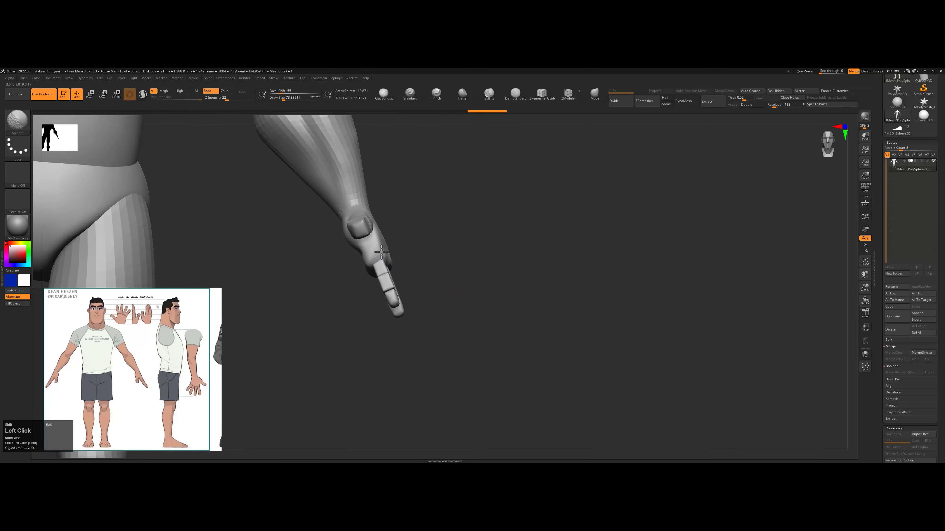
pyautogui.hotkey('ctrl', 'shift', 'z')
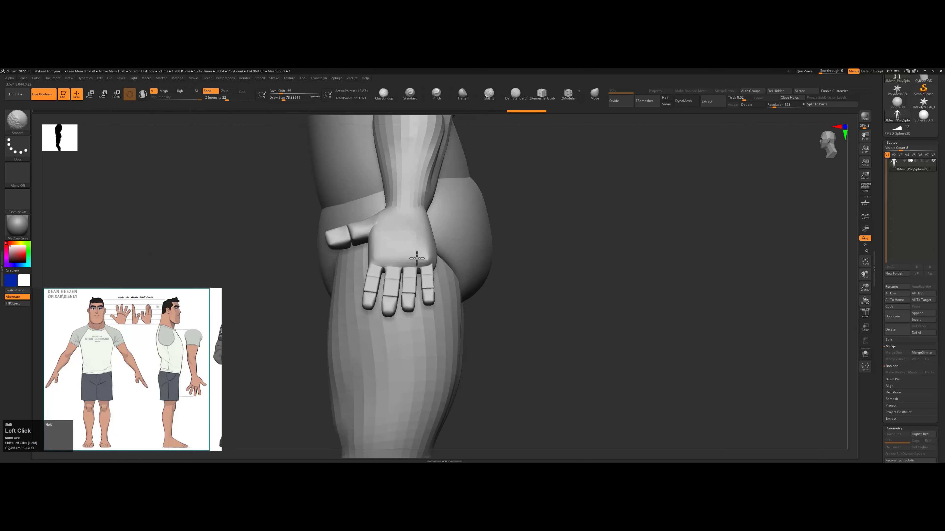
pyautogui.hotkey('ctrl', 'shift', 'z')
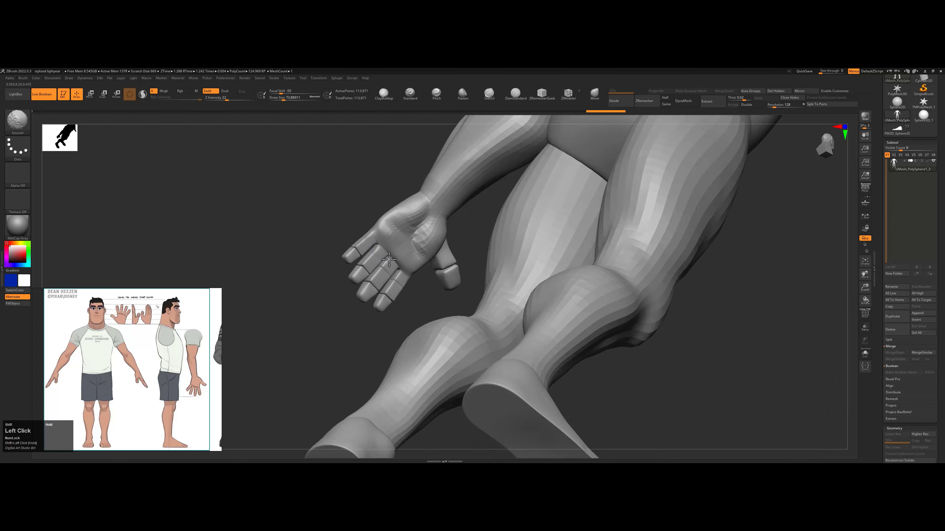
pyautogui.hotkey('ctrl', 'shift', 'z')
pyautogui.hotkey('ctrl', 'shift', 'z')
pyautogui.hotkey('ctrl', 'shift', 'z')
pyautogui.hotkey('ctrl', 'shift', 'z')
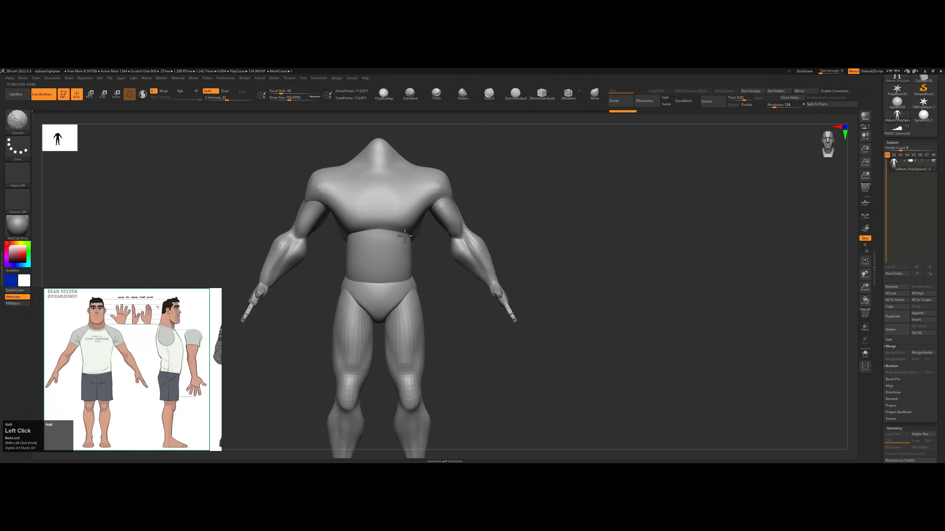
pyautogui.hotkey('ctrl', 'shift', 'z')
pyautogui.hotkey('ctrl', 'shift', 'z')
pyautogui.hotkey('ctrl', 'z')
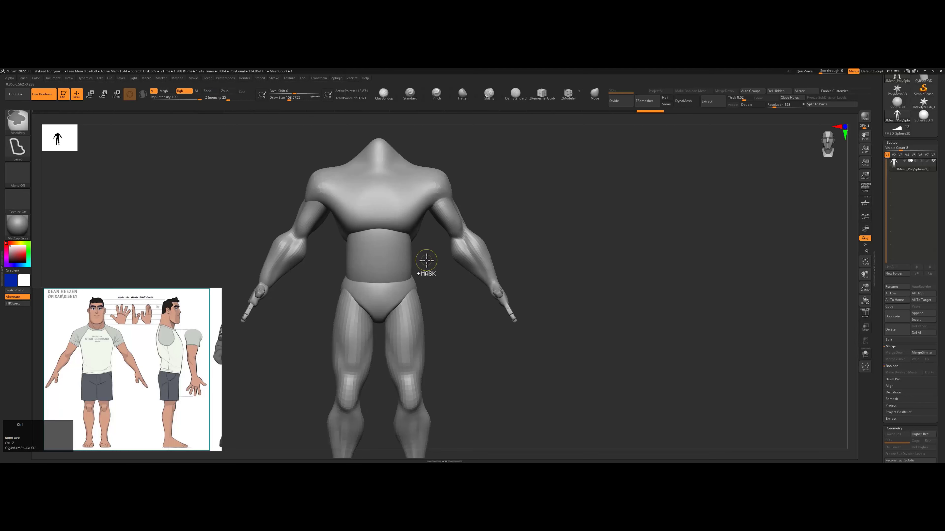
# - Jump back, then redo forward to the subdivided full-body mesh at about 477,000 points
pyautogui.hotkey('ctrl', 'z')
pyautogui.hotkey('ctrl', 'z')
pyautogui.hotkey('ctrl', 'z')
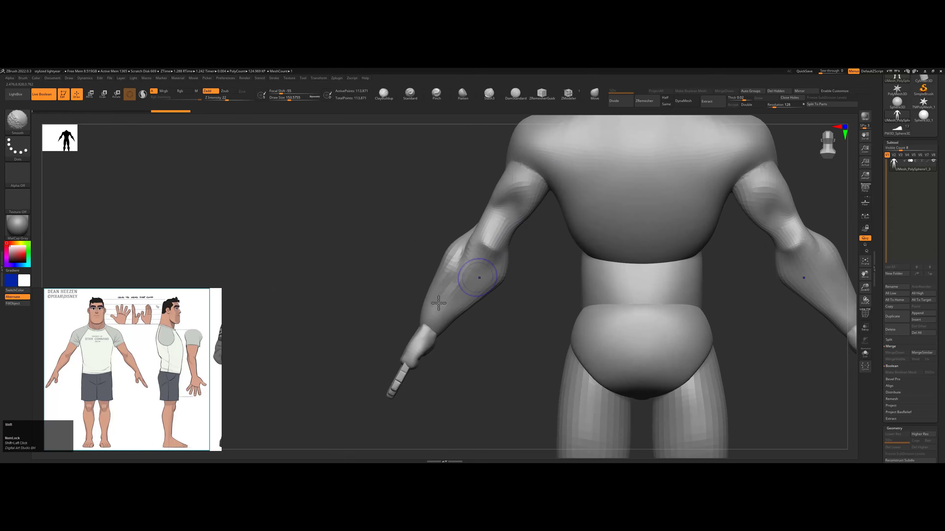
pyautogui.hotkey('ctrl', 'shift', 'z')
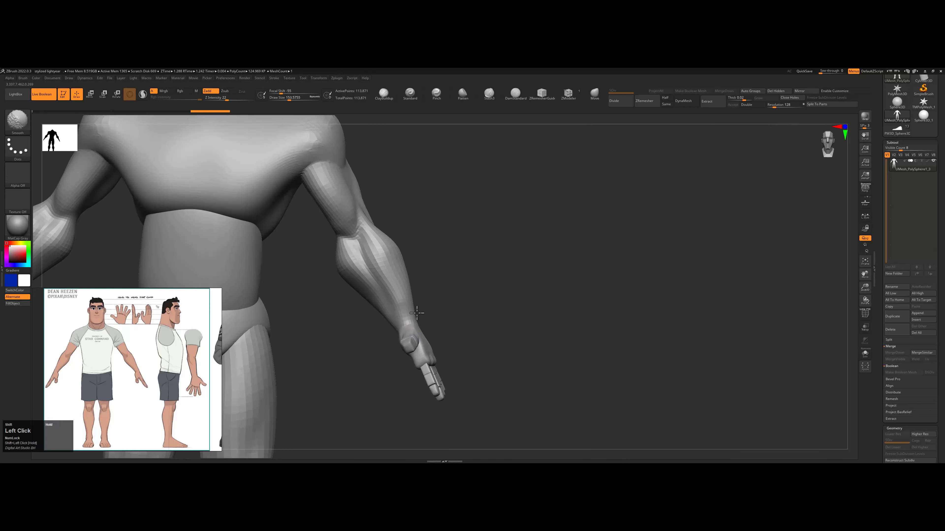
pyautogui.hotkey('ctrl', 'shift', 'z')
pyautogui.hotkey('ctrl', 'shift', 'z')
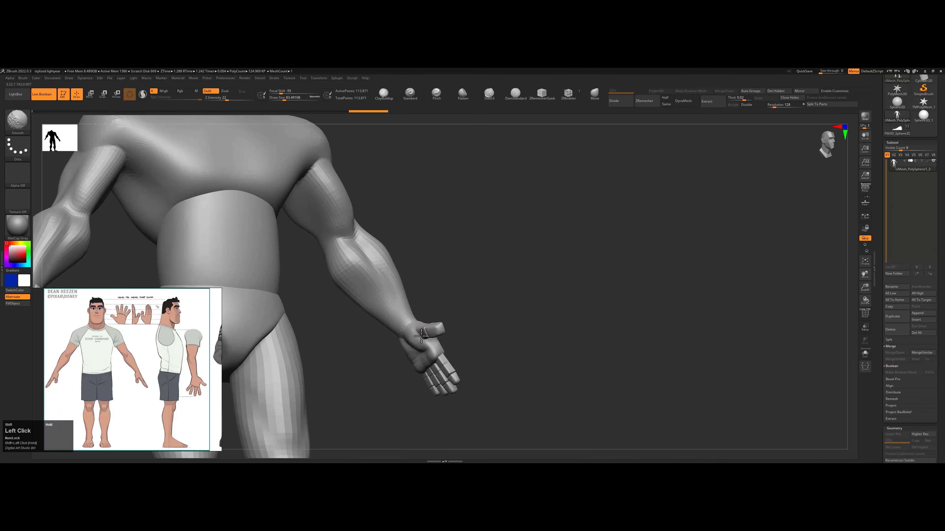
pyautogui.hotkey('ctrl', 'shift', 'z')
pyautogui.hotkey('ctrl', 'shift', 'z')
pyautogui.keyDown('shift'); pyautogui.moveTo(522, 334); pyautogui.dragTo(399, 283); pyautogui.keyUp('shift')
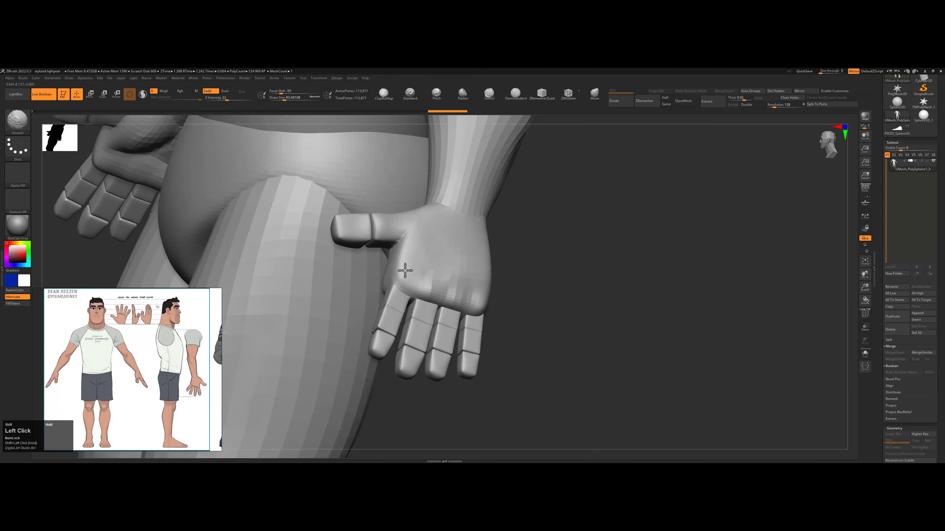
pyautogui.hotkey('ctrl', 'shift', 'z')
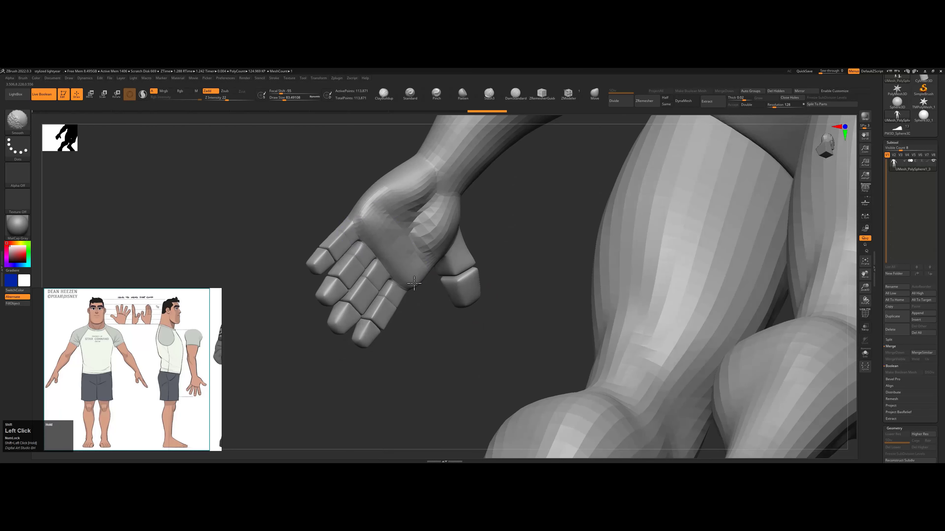
pyautogui.hotkey('ctrl', 'shift', 'z')
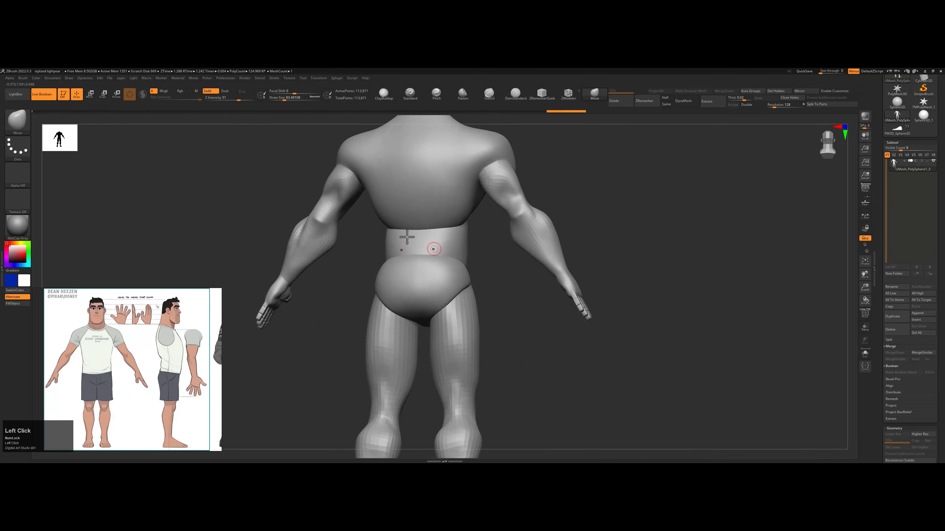
pyautogui.hotkey('ctrl', 'shift', 'z')
pyautogui.hotkey('ctrl', 'shift', 'z')
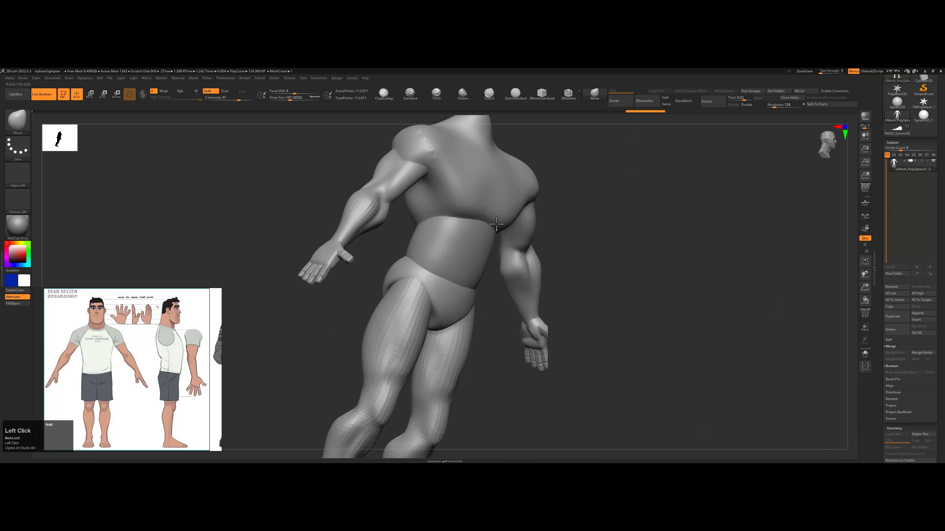
pyautogui.hotkey('ctrl', 'shift', 'z')
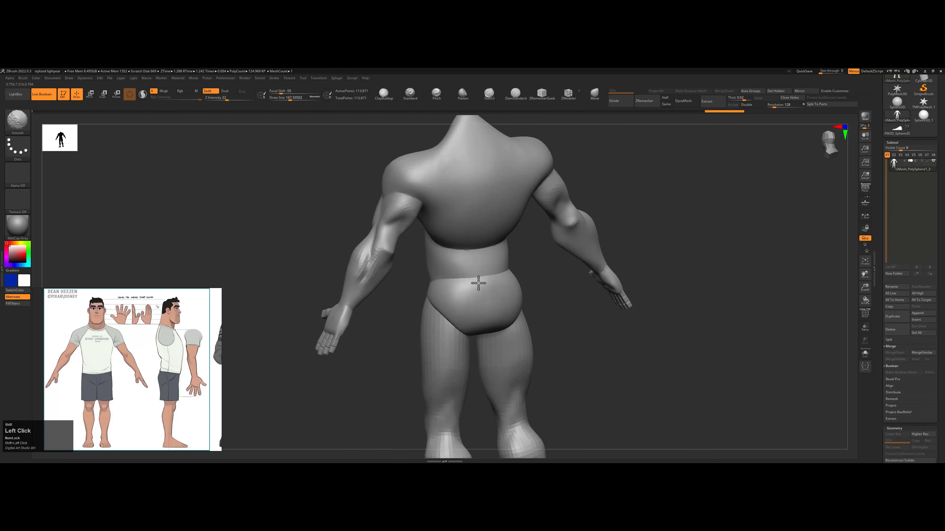
pyautogui.hotkey('ctrl', 'shift', 'z')
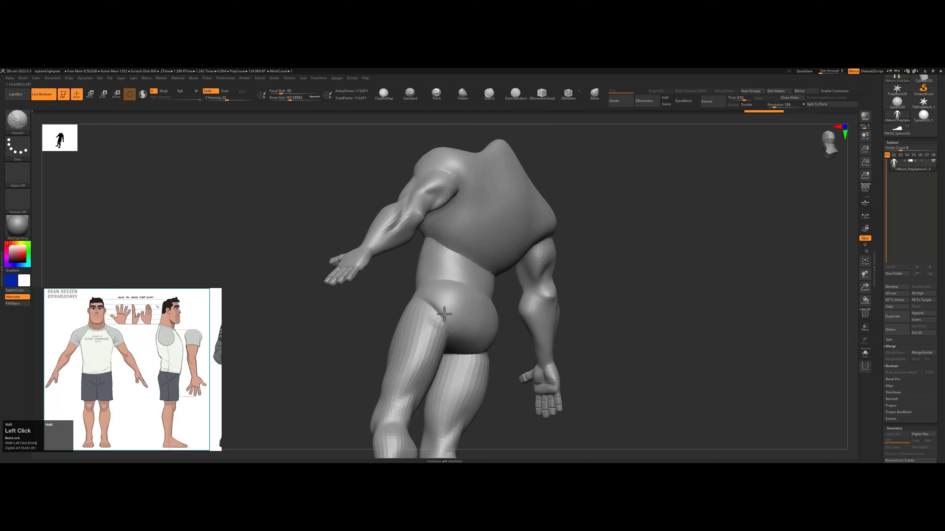
pyautogui.hotkey('ctrl', 'z')
pyautogui.hotkey('ctrl', 'shift', 'z')
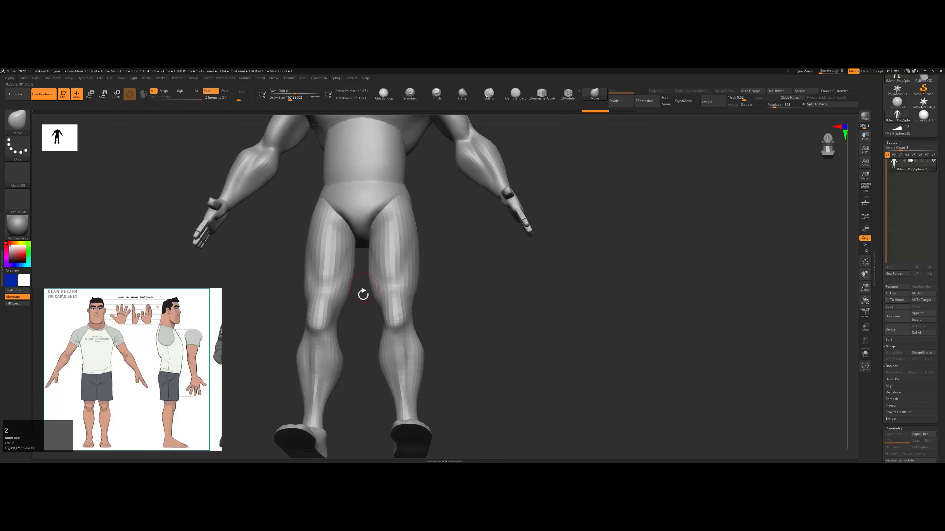
pyautogui.hotkey('ctrl', 'shift', 'z')
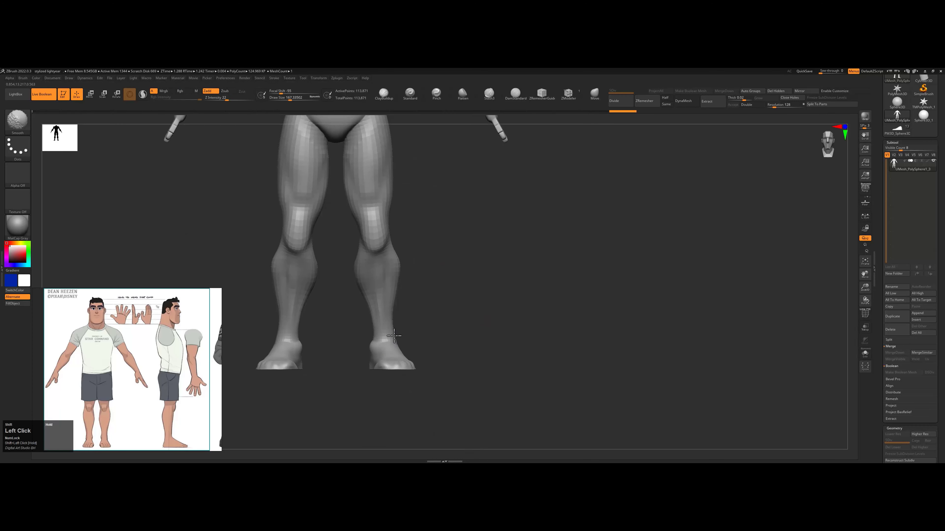
pyautogui.hotkey('ctrl', 'shift', 'z')
pyautogui.hotkey('ctrl', 'shift', 'z')
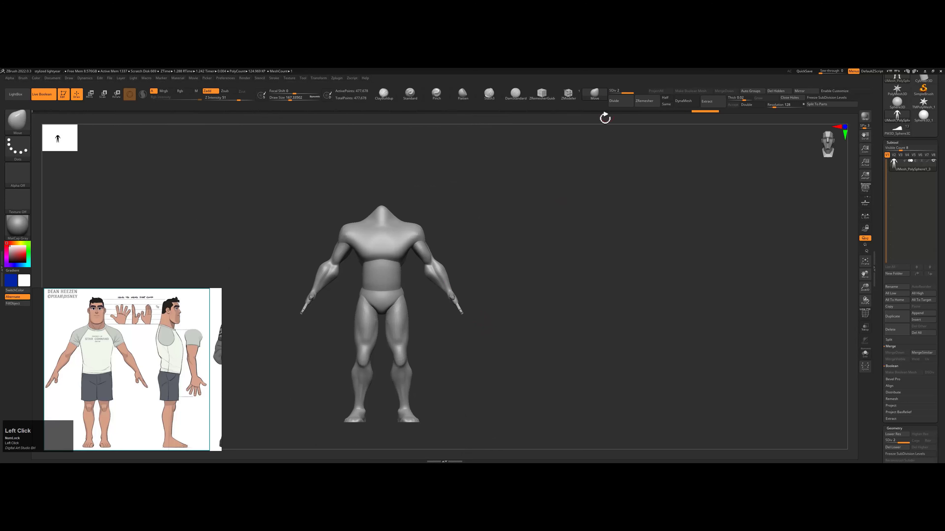
# - Frame the whole body and select the Move brush (BMV)
pyautogui.keyDown('alt'); pyautogui.moveTo(447, 232); pyautogui.dragTo(517, 257); pyautogui.keyUp('alt')
pyautogui.press('f')
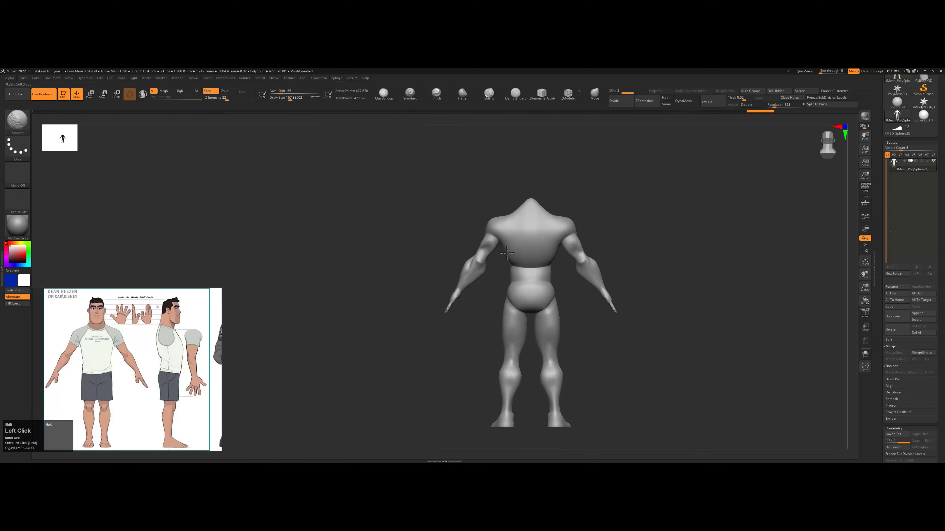
pyautogui.press('b')
pyautogui.press('m')
pyautogui.press('v')
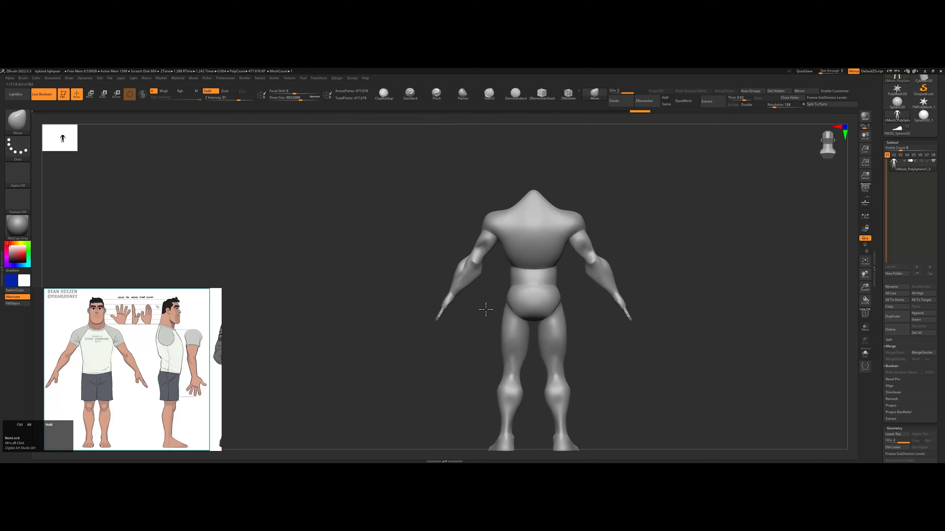
# - Orbit to the front of the hips and select the Standard brush (BST)
pyautogui.moveTo(485, 310); pyautogui.dragTo(482, 272)
pyautogui.moveTo(526, 229)
pyautogui.mouseDown()
pyautogui.moveTo(473, 262)
pyautogui.moveTo(520, 232)
pyautogui.mouseUp()
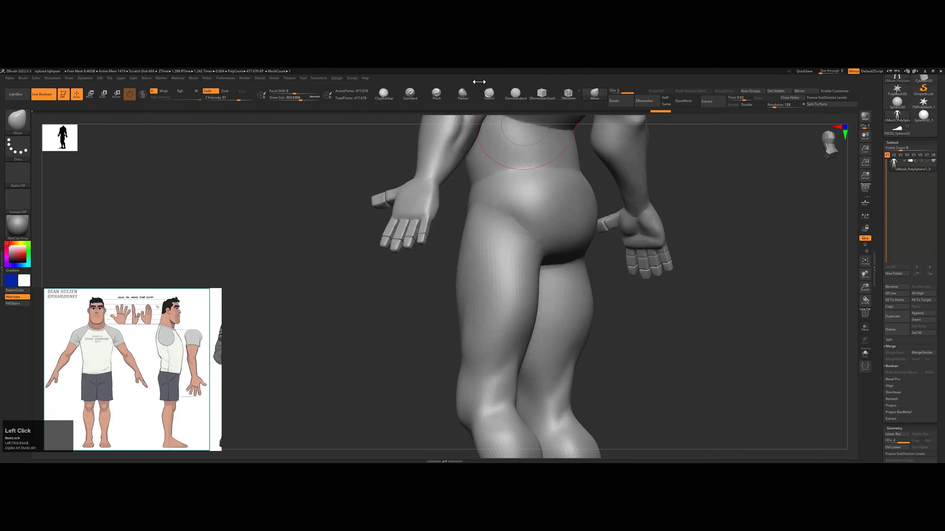
pyautogui.press('b')
pyautogui.press('s')
pyautogui.press('t')
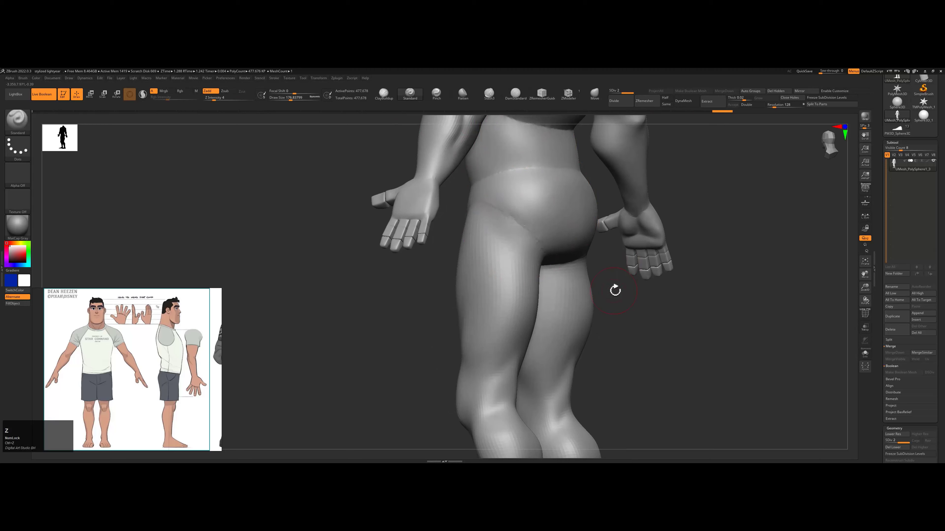
pyautogui.moveTo(613, 289)
pyautogui.mouseDown()
pyautogui.moveTo(664, 104)
pyautogui.moveTo(613, 91)
pyautogui.mouseUp()
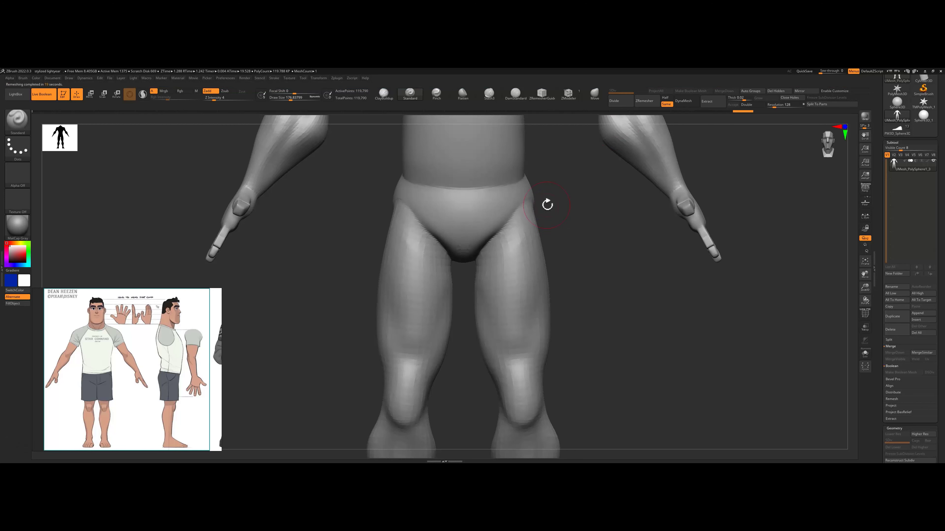
# - Run ZRemesher on the body and inspect the result from front and three-quarter views
pyautogui.click(864, 314)
pyautogui.moveTo(881, 383); pyautogui.dragTo(878, 310)
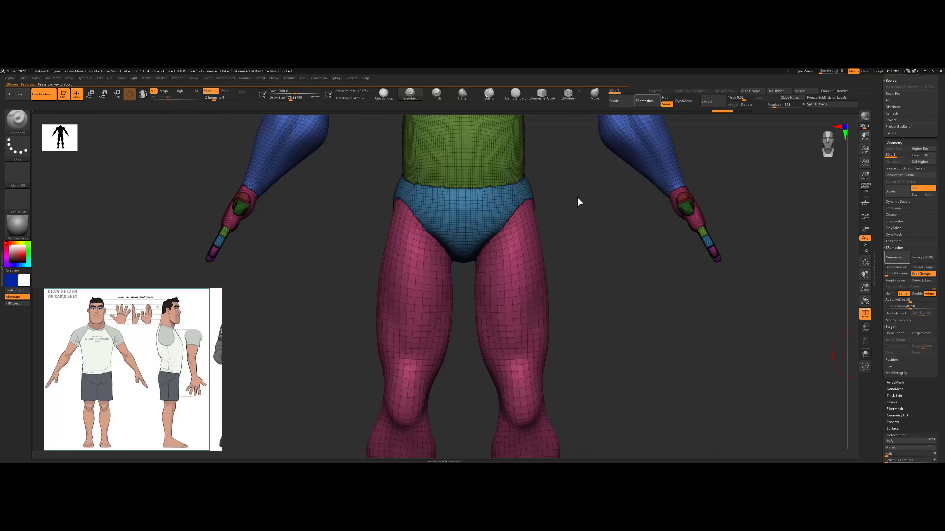
pyautogui.press('f')
pyautogui.moveTo(555, 205); pyautogui.dragTo(582, 254)
pyautogui.hotkey('shift', 'f')
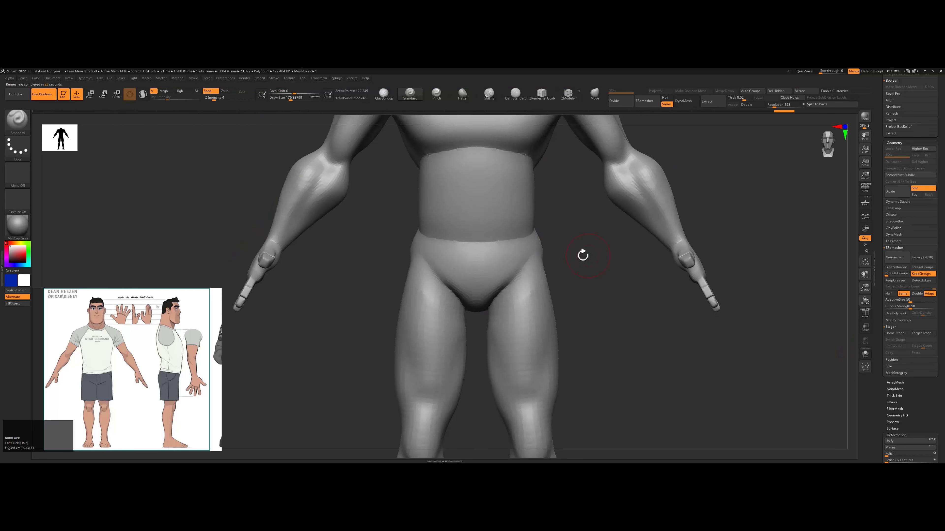
pyautogui.keyDown('shift'); pyautogui.moveTo(547, 254); pyautogui.dragTo(470, 219); pyautogui.keyUp('shift')
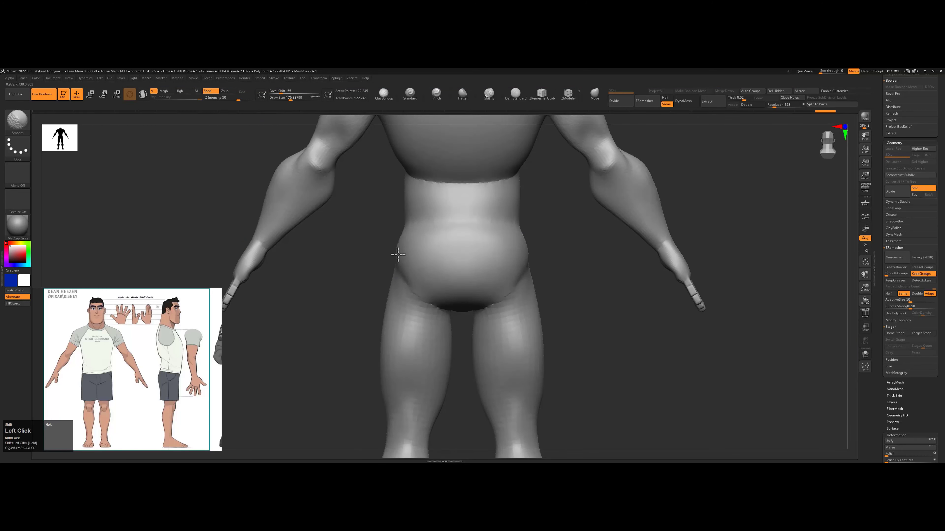
pyautogui.moveTo(480, 280); pyautogui.dragTo(468, 237)
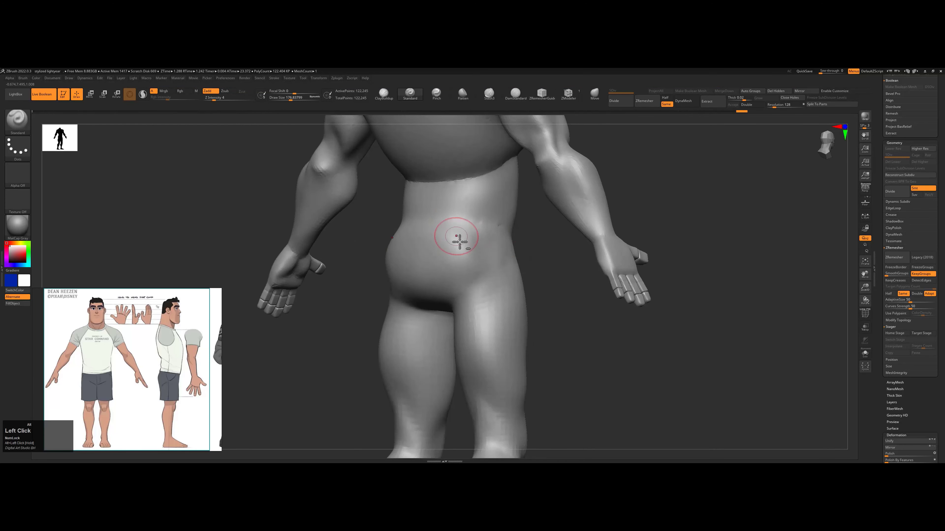
pyautogui.keyDown('shift'); pyautogui.moveTo(483, 273); pyautogui.dragTo(458, 257); pyautogui.keyUp('shift')
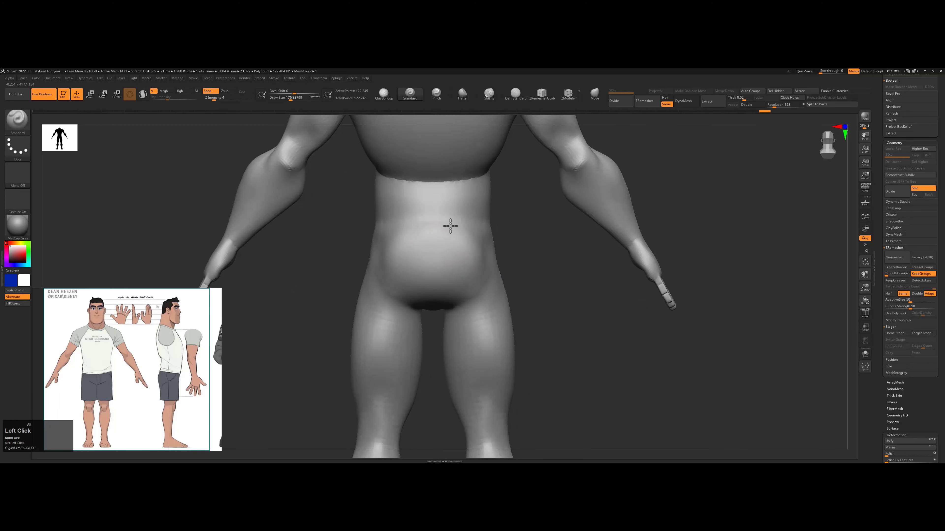
# - Smooth the top of the hand so the palm blends into the fingers
pyautogui.press('shift')
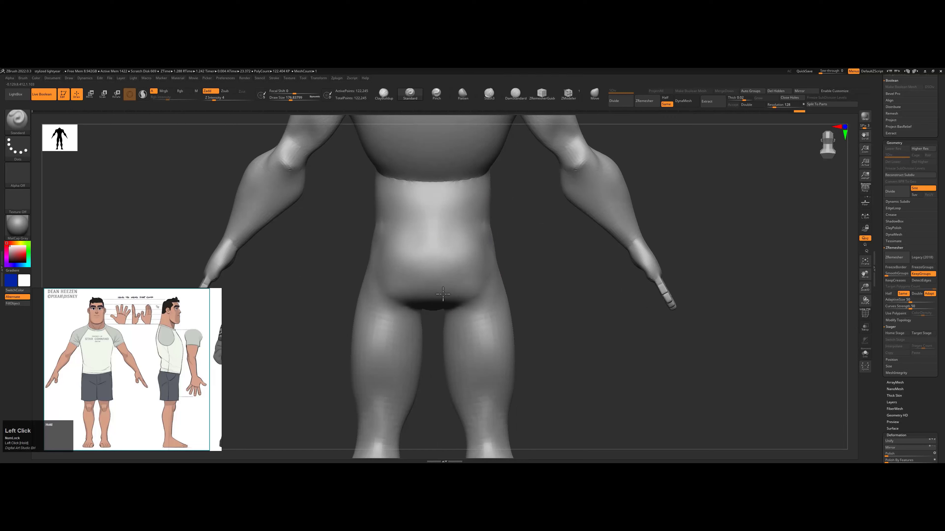
pyautogui.keyDown('ctrl'); pyautogui.moveTo(477, 284); pyautogui.dragTo(459, 265, button='right'); pyautogui.keyUp('ctrl')
pyautogui.moveTo(426, 292)
pyautogui.keyDown('shift'); pyautogui.mouseDown()
pyautogui.moveTo(544, 294)
pyautogui.moveTo(544, 243)
pyautogui.moveTo(597, 239)
pyautogui.moveTo(509, 295)
pyautogui.moveTo(553, 253)
pyautogui.moveTo(552, 344)
pyautogui.moveTo(513, 305)
pyautogui.moveTo(496, 314)
pyautogui.moveTo(510, 333)
pyautogui.moveTo(620, 204)
pyautogui.moveTo(566, 228)
pyautogui.mouseUp(); pyautogui.keyUp('shift')
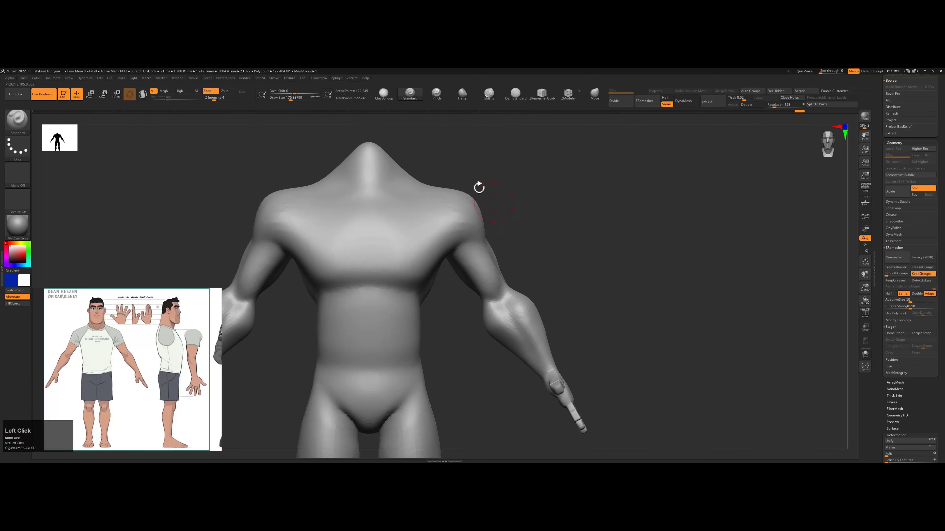
pyautogui.press('s')
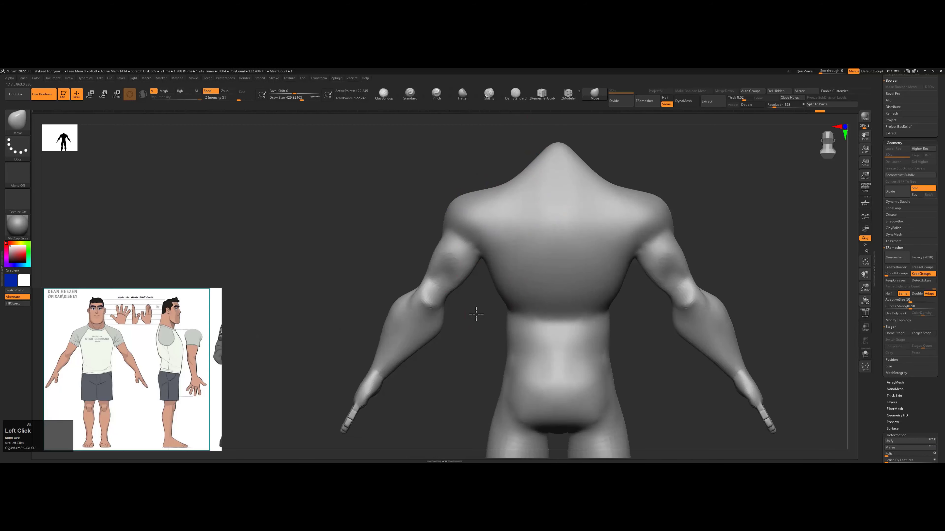
pyautogui.moveTo(474, 312)
pyautogui.keyDown('alt'); pyautogui.mouseDown()
pyautogui.moveTo(423, 263)
pyautogui.moveTo(501, 275)
pyautogui.mouseUp(); pyautogui.keyUp('alt')
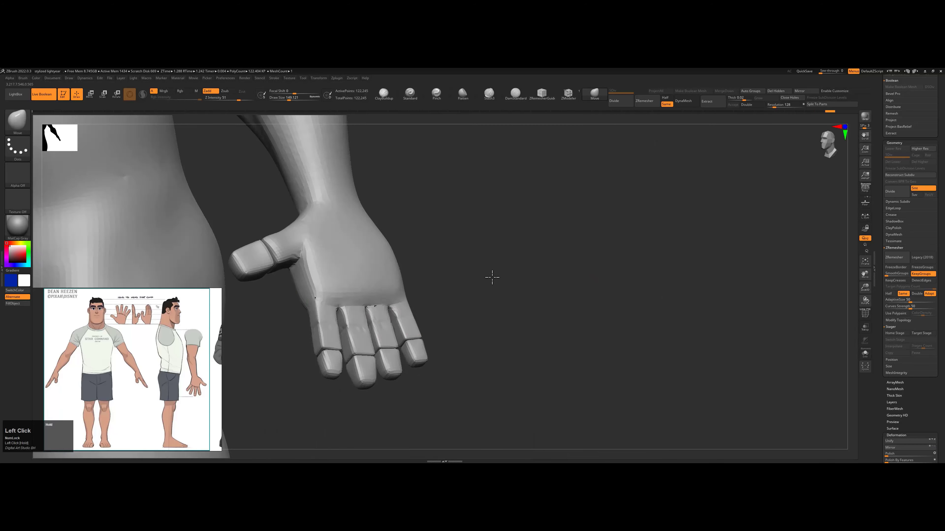
pyautogui.moveTo(357, 261)
pyautogui.keyDown('shift'); pyautogui.mouseDown()
pyautogui.moveTo(337, 306)
pyautogui.moveTo(314, 295)
pyautogui.mouseUp(); pyautogui.keyUp('shift')
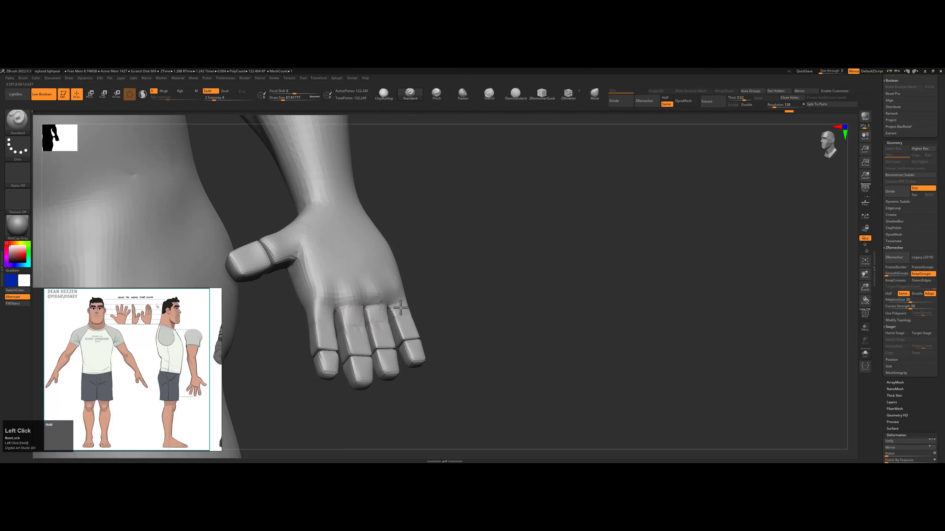
# - Smooth away the joint creases on the little and ring fingers
pyautogui.moveTo(405, 329)
pyautogui.keyDown('shift'); pyautogui.mouseDown()
pyautogui.moveTo(376, 331)
pyautogui.moveTo(379, 364)
pyautogui.mouseUp(); pyautogui.keyUp('shift')
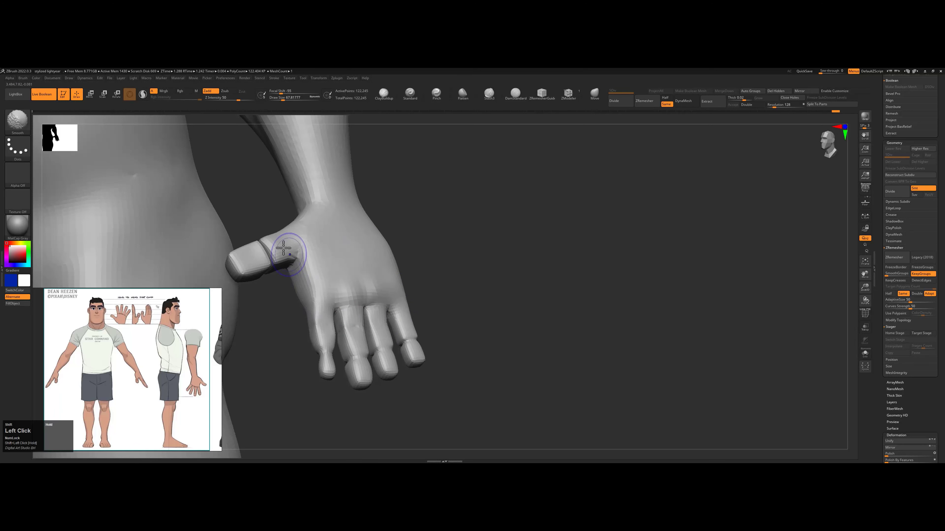
pyautogui.moveTo(295, 262); pyautogui.dragTo(330, 254)
pyautogui.moveTo(298, 287)
pyautogui.mouseDown()
pyautogui.moveTo(369, 284)
pyautogui.moveTo(646, 188)
pyautogui.moveTo(362, 274)
pyautogui.moveTo(376, 238)
pyautogui.mouseUp()
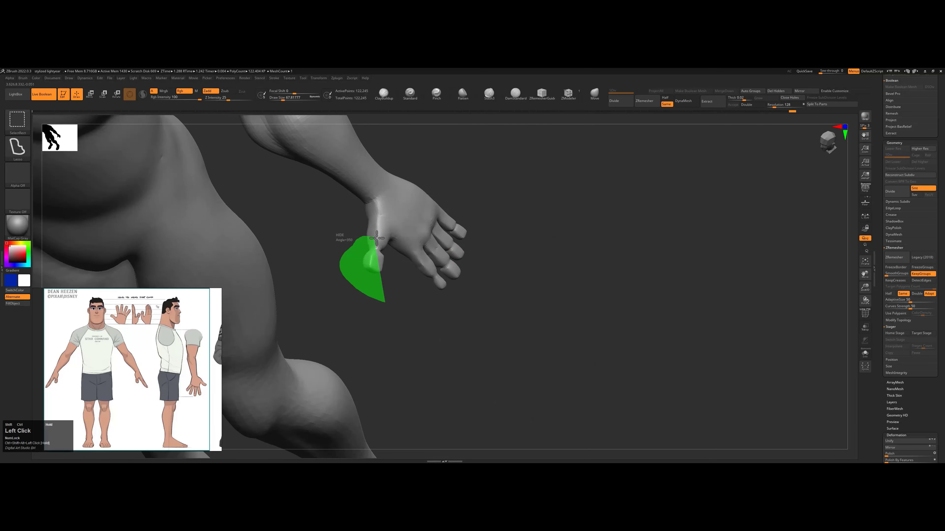
# - Hide everything except the fingers and thumb and switch to ClayBuildup (BCB)
pyautogui.moveTo(469, 202)
pyautogui.keyDown('ctrl'); pyautogui.keyDown('shift'); pyautogui.mouseDown()
pyautogui.moveTo(519, 241)
pyautogui.moveTo(411, 273)
pyautogui.mouseUp(); pyautogui.keyUp('shift'); pyautogui.keyUp('ctrl')
pyautogui.press('s')
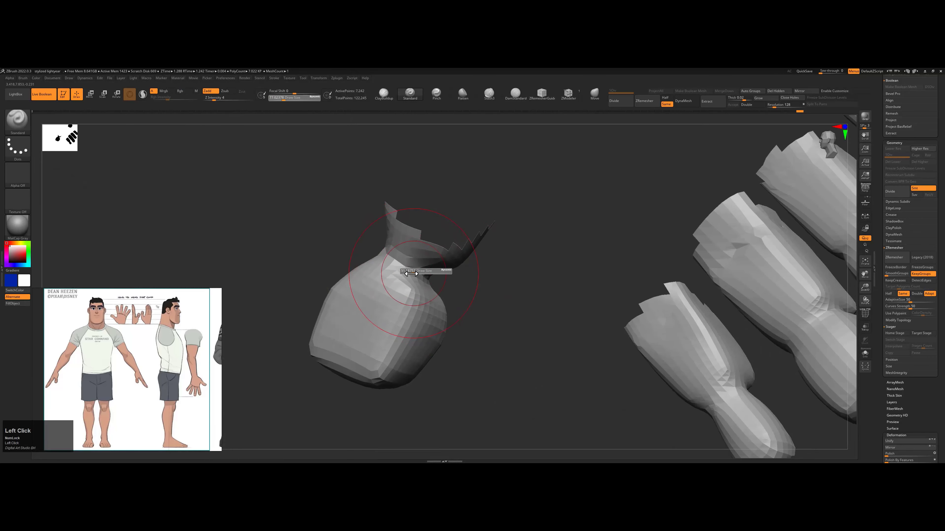
pyautogui.press('b')
pyautogui.press('c')
pyautogui.press('b')
pyautogui.moveTo(473, 287); pyautogui.dragTo(415, 274)
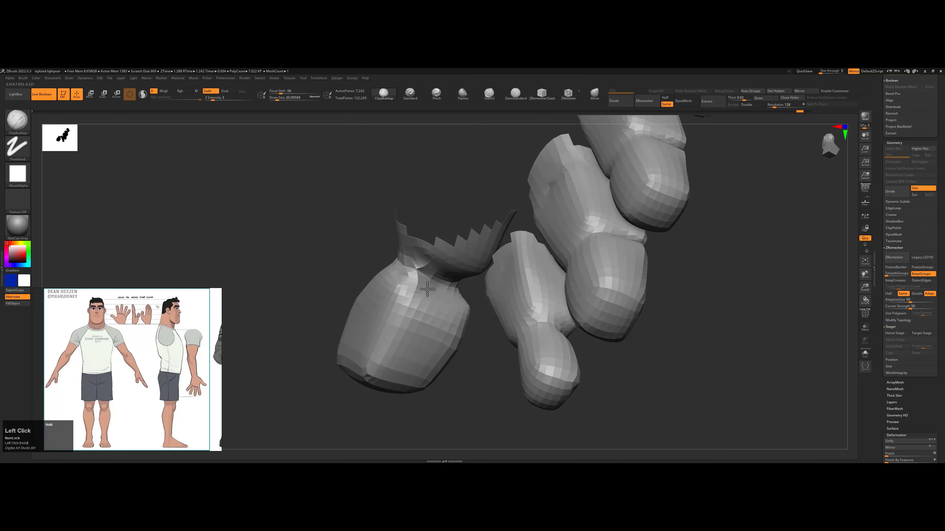
pyautogui.moveTo(456, 307); pyautogui.dragTo(468, 278)
# - Build up and smooth the knuckle gaps on the fingers, then unhide the whole body
pyautogui.moveTo(387, 292)
pyautogui.mouseDown()
pyautogui.moveTo(485, 296)
pyautogui.moveTo(500, 274)
pyautogui.moveTo(499, 291)
pyautogui.moveTo(379, 295)
pyautogui.moveTo(428, 260)
pyautogui.moveTo(519, 291)
pyautogui.moveTo(468, 311)
pyautogui.moveTo(449, 317)
pyautogui.moveTo(501, 298)
pyautogui.moveTo(528, 245)
pyautogui.mouseUp()
pyautogui.moveTo(409, 373); pyautogui.dragTo(521, 231)
pyautogui.moveTo(632, 417)
pyautogui.mouseDown()
pyautogui.moveTo(699, 144)
pyautogui.moveTo(612, 222)
pyautogui.moveTo(653, 204)
pyautogui.moveTo(573, 179)
pyautogui.mouseUp()
pyautogui.moveTo(469, 201)
pyautogui.mouseDown()
pyautogui.moveTo(502, 224)
pyautogui.moveTo(351, 242)
pyautogui.moveTo(363, 211)
pyautogui.moveTo(372, 241)
pyautogui.moveTo(354, 223)
pyautogui.moveTo(419, 258)
pyautogui.moveTo(370, 249)
pyautogui.mouseUp()
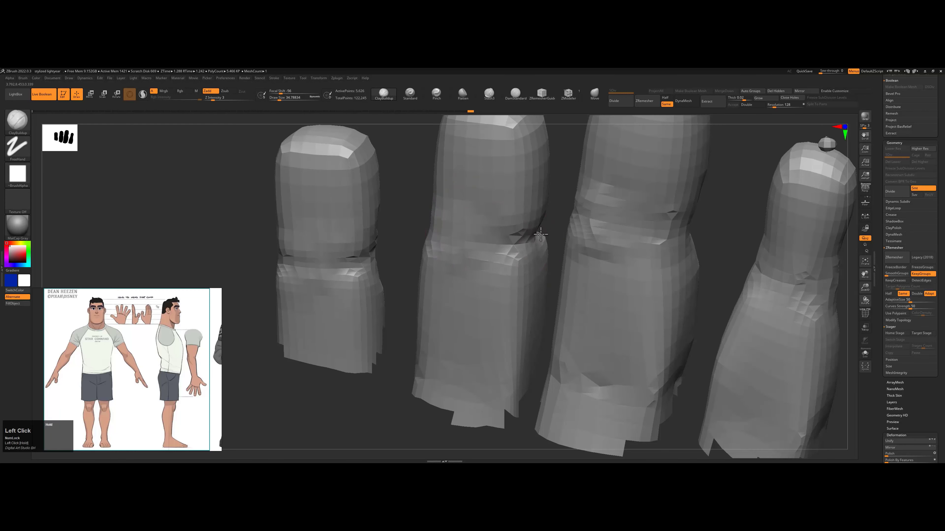
pyautogui.moveTo(541, 233)
pyautogui.mouseDown()
pyautogui.moveTo(527, 221)
pyautogui.moveTo(598, 209)
pyautogui.moveTo(558, 201)
pyautogui.mouseUp()
pyautogui.moveTo(595, 175)
pyautogui.keyDown('alt'); pyautogui.mouseDown()
pyautogui.moveTo(638, 167)
pyautogui.moveTo(548, 184)
pyautogui.mouseUp(); pyautogui.keyUp('alt')
pyautogui.keyDown('ctrl'); pyautogui.keyDown('shift'); pyautogui.click(548, 183); pyautogui.keyUp('shift'); pyautogui.keyUp('ctrl')
pyautogui.moveTo(533, 268); pyautogui.dragTo(633, 123)
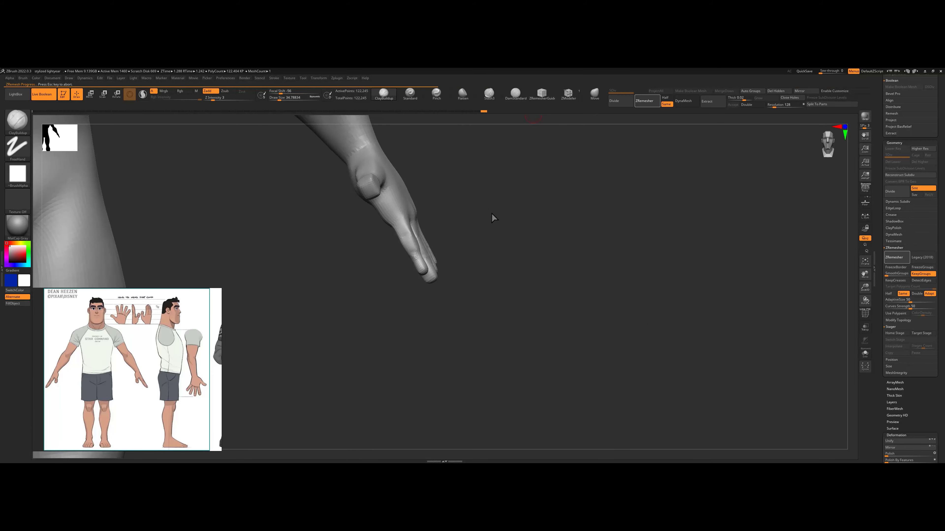
# - Isolate the hips and upper thighs, hide the lower legs, and Extract them as a shell
pyautogui.hotkey('shift', 'f')
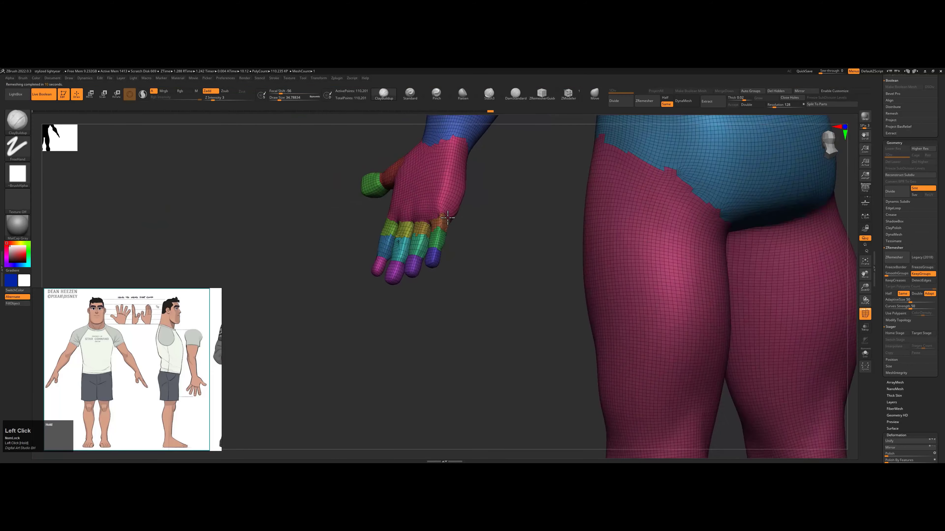
pyautogui.moveTo(504, 182)
pyautogui.keyDown('alt'); pyautogui.mouseDown()
pyautogui.moveTo(501, 285)
pyautogui.moveTo(508, 183)
pyautogui.moveTo(388, 204)
pyautogui.moveTo(433, 277)
pyautogui.moveTo(487, 215)
pyautogui.moveTo(438, 293)
pyautogui.mouseUp(); pyautogui.keyUp('alt')
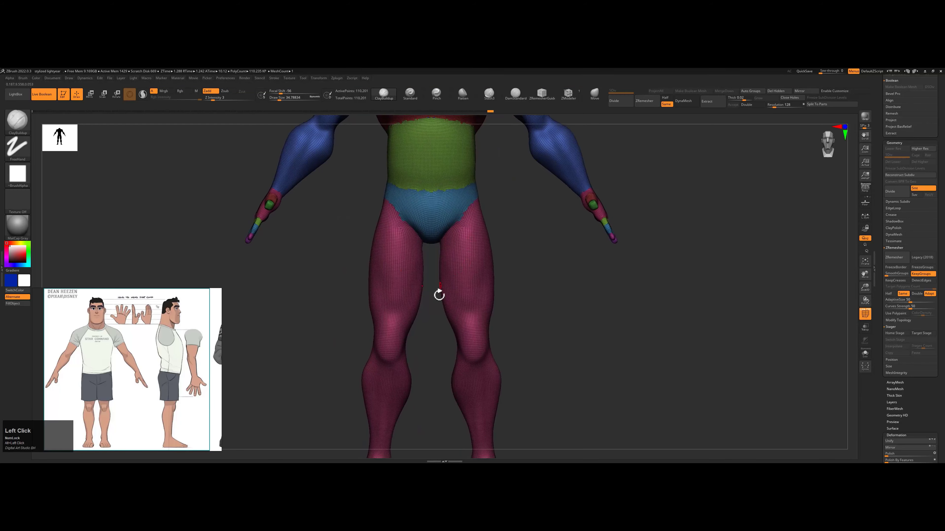
pyautogui.press('ctrl')
pyautogui.moveTo(502, 300)
pyautogui.keyDown('ctrl'); pyautogui.keyDown('shift'); pyautogui.mouseDown()
pyautogui.moveTo(490, 181)
pyautogui.moveTo(358, 232)
pyautogui.moveTo(371, 300)
pyautogui.mouseUp(); pyautogui.keyUp('shift'); pyautogui.keyUp('ctrl')
pyautogui.hotkey('ctrl', 'shift', 'x')
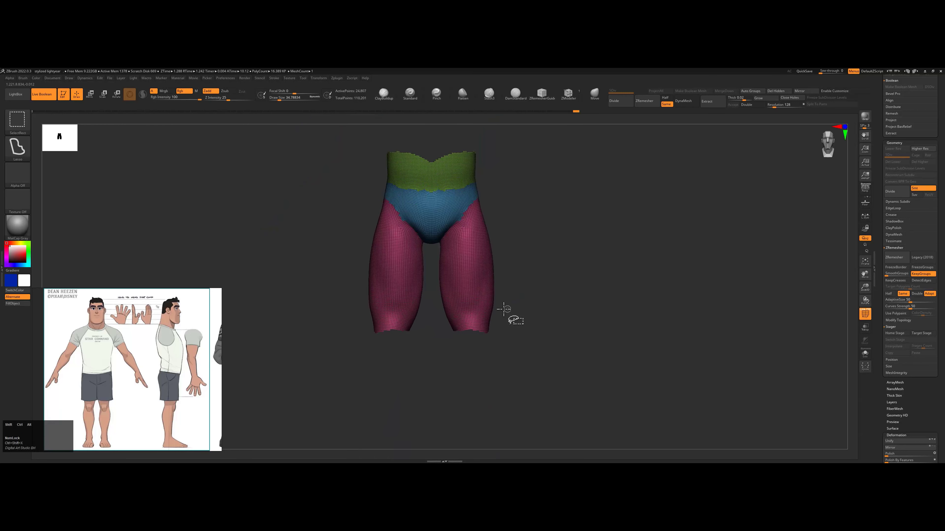
pyautogui.moveTo(507, 311)
pyautogui.keyDown('ctrl'); pyautogui.keyDown('alt'); pyautogui.keyDown('shift'); pyautogui.mouseDown()
pyautogui.moveTo(264, 284)
pyautogui.moveTo(285, 307)
pyautogui.mouseUp(); pyautogui.keyUp('shift'); pyautogui.keyUp('alt'); pyautogui.keyUp('ctrl')
pyautogui.moveTo(498, 152)
pyautogui.mouseDown()
pyautogui.moveTo(527, 171)
pyautogui.moveTo(435, 226)
pyautogui.moveTo(576, 239)
pyautogui.moveTo(535, 215)
pyautogui.moveTo(709, 131)
pyautogui.mouseUp()
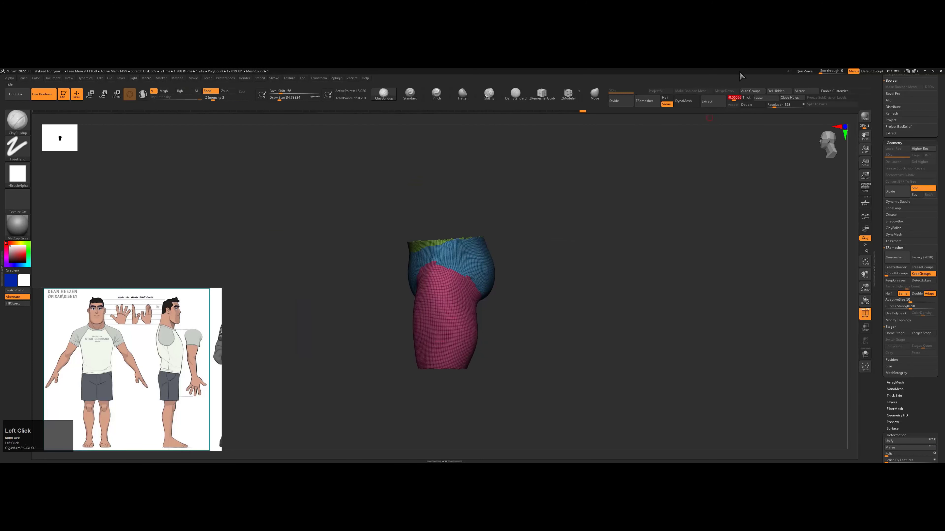
pyautogui.click(707, 102)
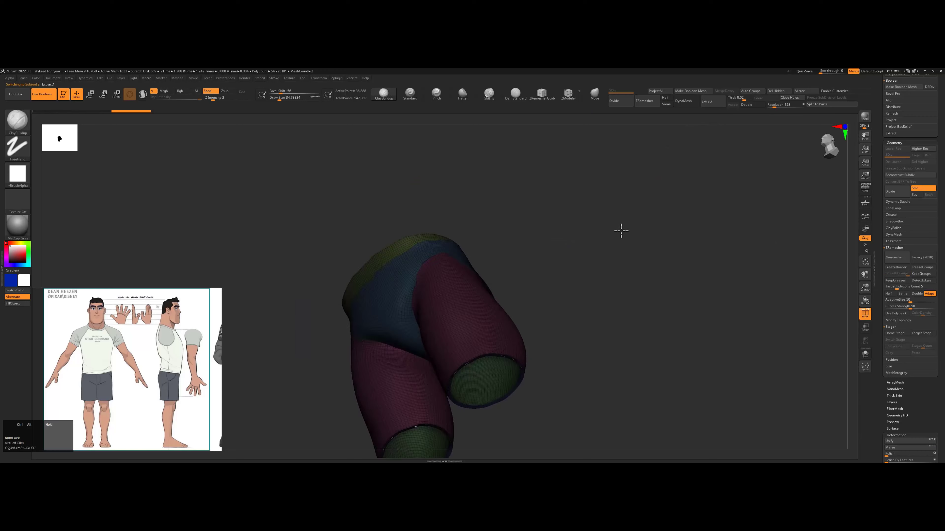
# - Accept the extract, keep only the outer shell visible, and delete the hidden inner layer and rims
pyautogui.moveTo(620, 228); pyautogui.dragTo(624, 257)
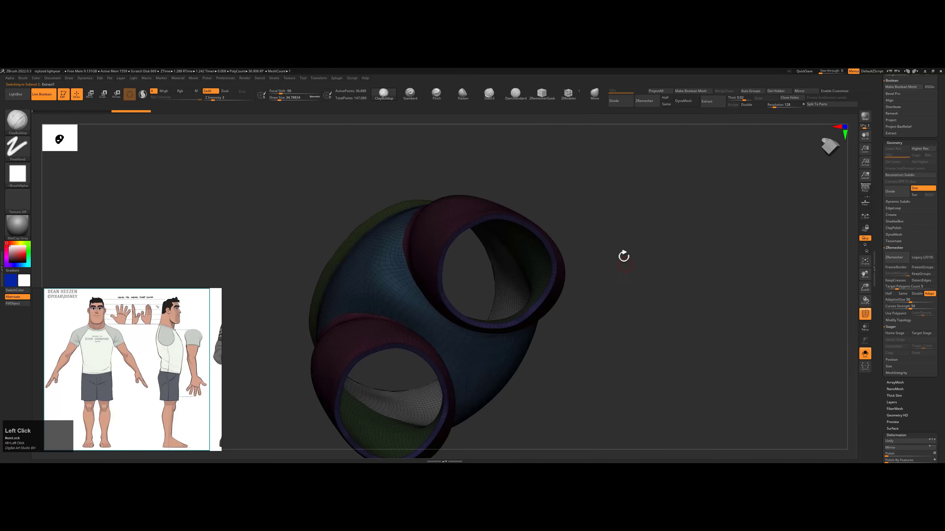
pyautogui.moveTo(474, 190); pyautogui.dragTo(520, 258)
pyautogui.click(544, 274)
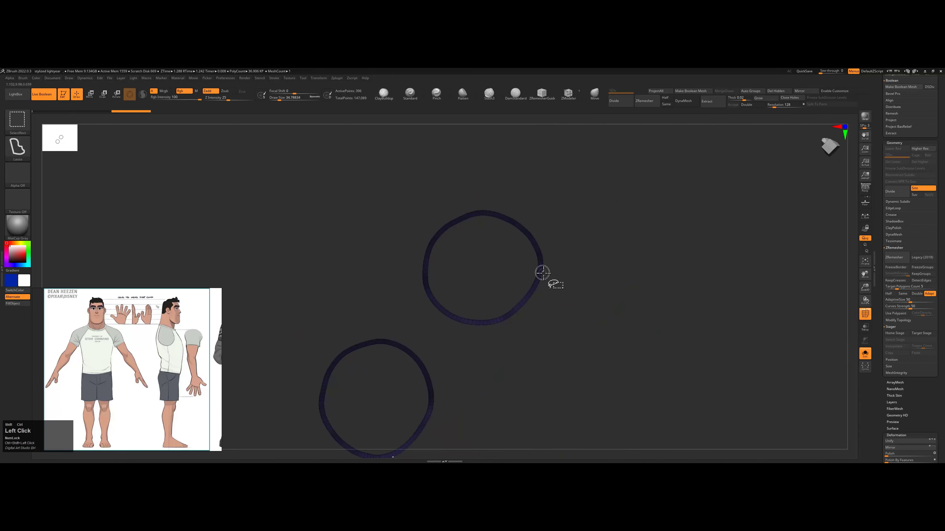
pyautogui.click(559, 242)
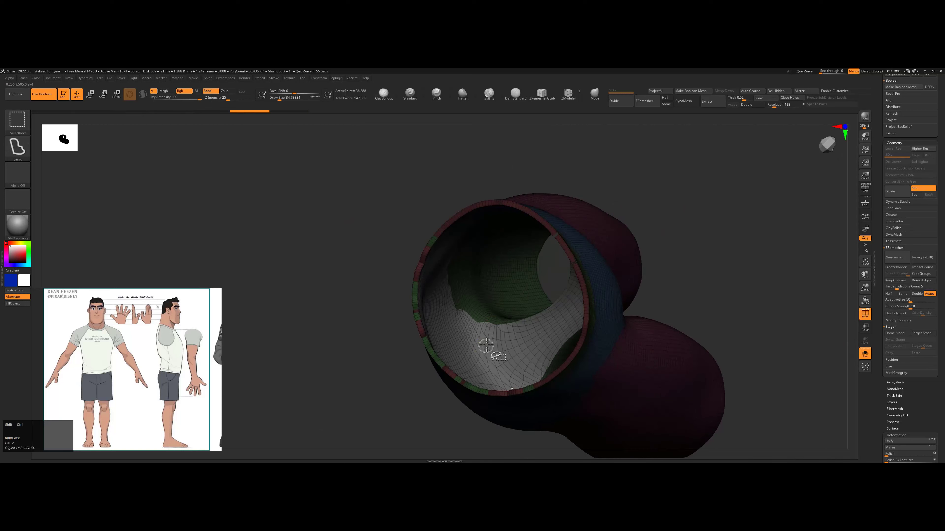
pyautogui.keyDown('ctrl'); pyautogui.keyDown('shift'); pyautogui.click(638, 214); pyautogui.keyUp('shift'); pyautogui.keyUp('ctrl')
pyautogui.moveTo(639, 214); pyautogui.dragTo(520, 308)
pyautogui.click(588, 273)
pyautogui.moveTo(588, 273); pyautogui.dragTo(733, 116)
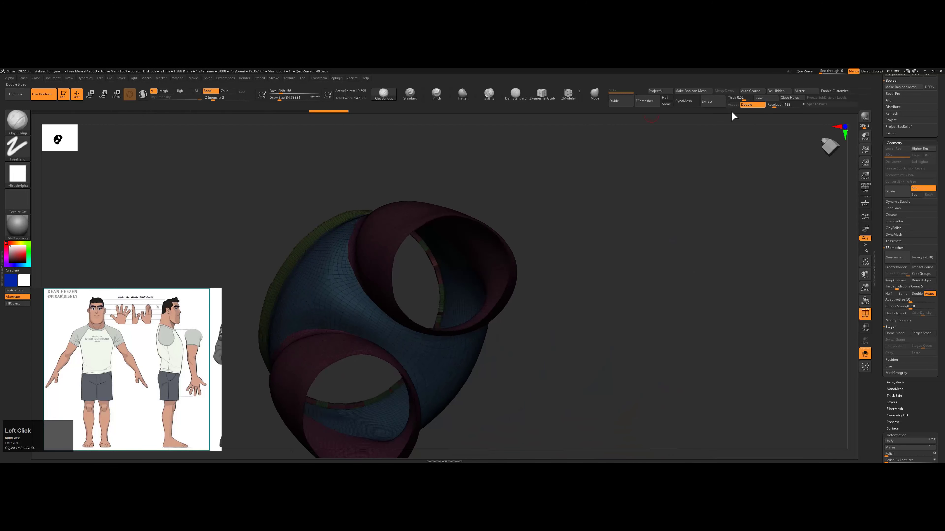
pyautogui.click(480, 262)
pyautogui.moveTo(481, 261); pyautogui.dragTo(572, 215)
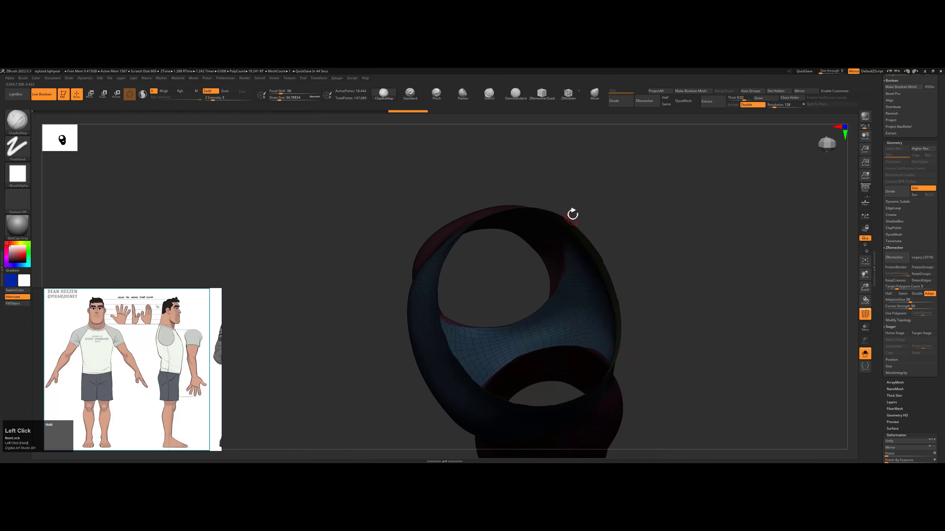
pyautogui.click(783, 91)
# - Polish the shorts with Crisp Edges and ZRemesh them with Same enabled to about 17,000 points
pyautogui.scroll(-8, 900, 224)
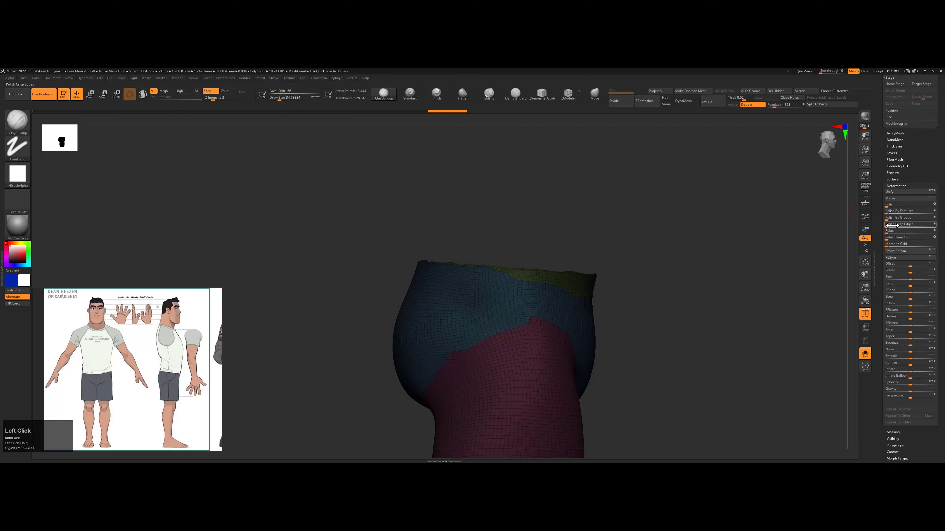
pyautogui.moveTo(892, 225); pyautogui.dragTo(902, 225)
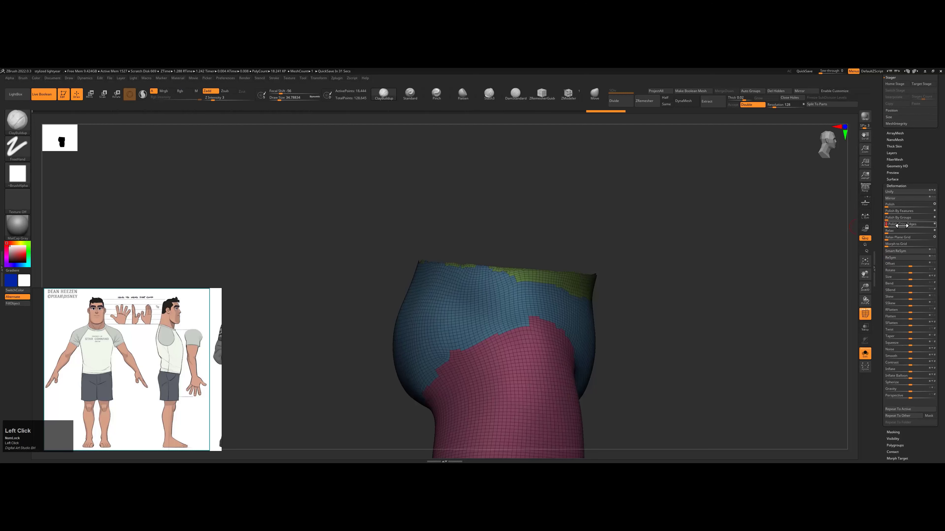
pyautogui.moveTo(678, 249); pyautogui.dragTo(620, 300)
pyautogui.click(664, 104)
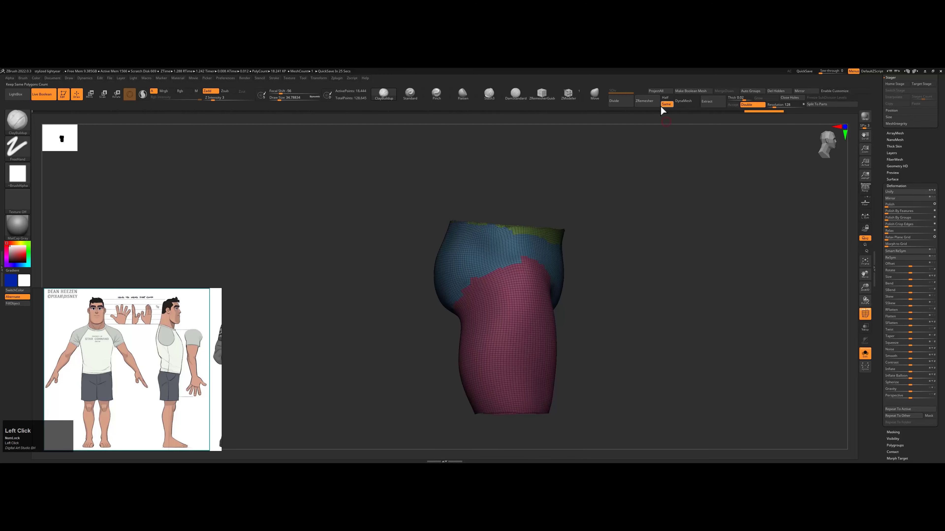
pyautogui.scroll(5, 908, 178)
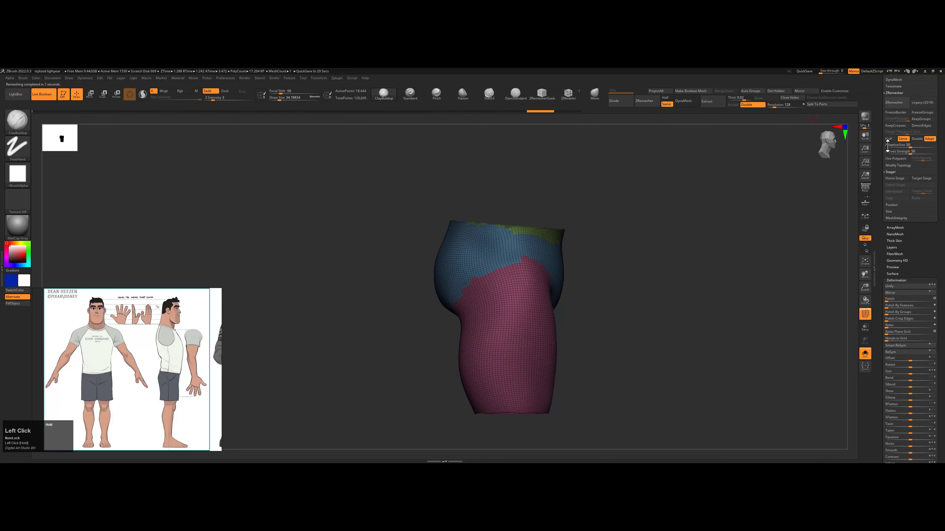
pyautogui.click(894, 161)
pyautogui.moveTo(580, 260); pyautogui.dragTo(854, 247)
pyautogui.scroll(-3, 886, 316)
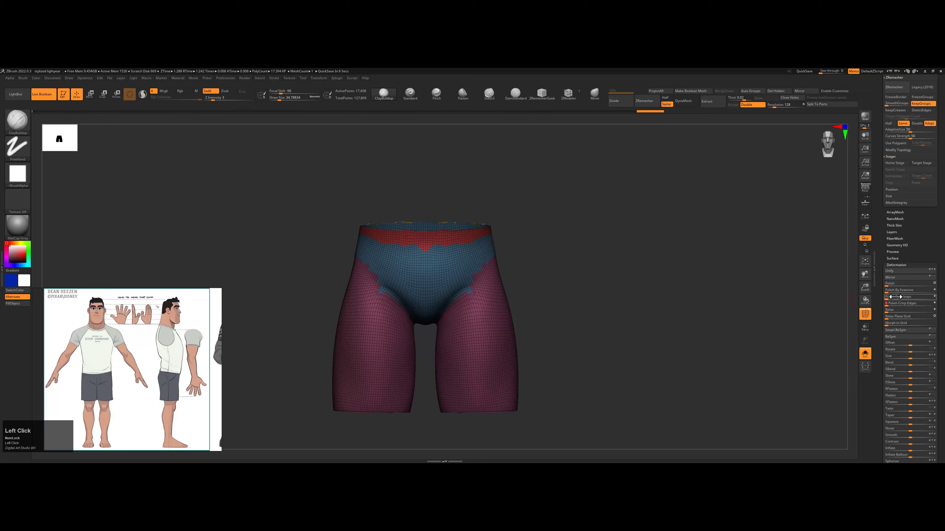
pyautogui.moveTo(654, 276); pyautogui.dragTo(766, 257)
pyautogui.moveTo(698, 229); pyautogui.dragTo(593, 224)
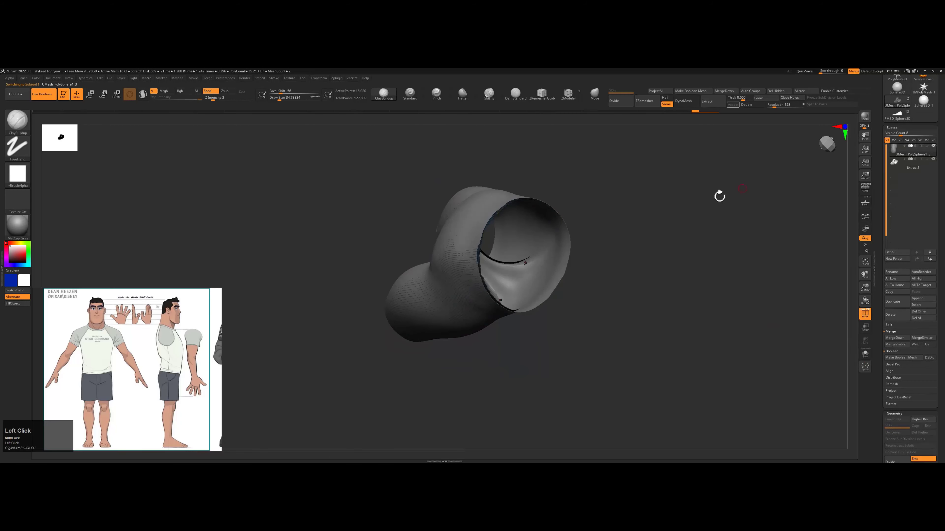
# - Select the shorts subtool and smooth their lower edge from the back
pyautogui.moveTo(718, 194); pyautogui.dragTo(603, 257)
pyautogui.keyDown('alt'); pyautogui.click(570, 264); pyautogui.keyUp('alt')
pyautogui.hotkey('shift', 'f')
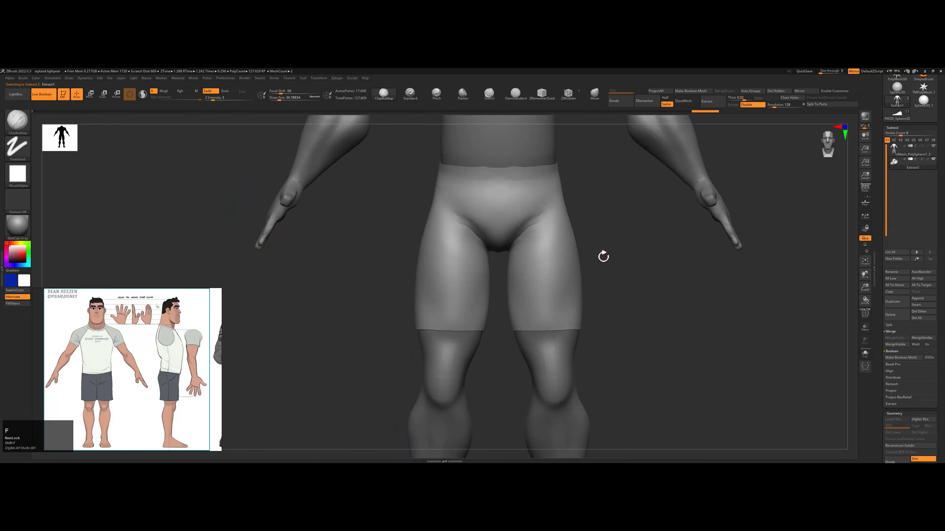
pyautogui.click(595, 97)
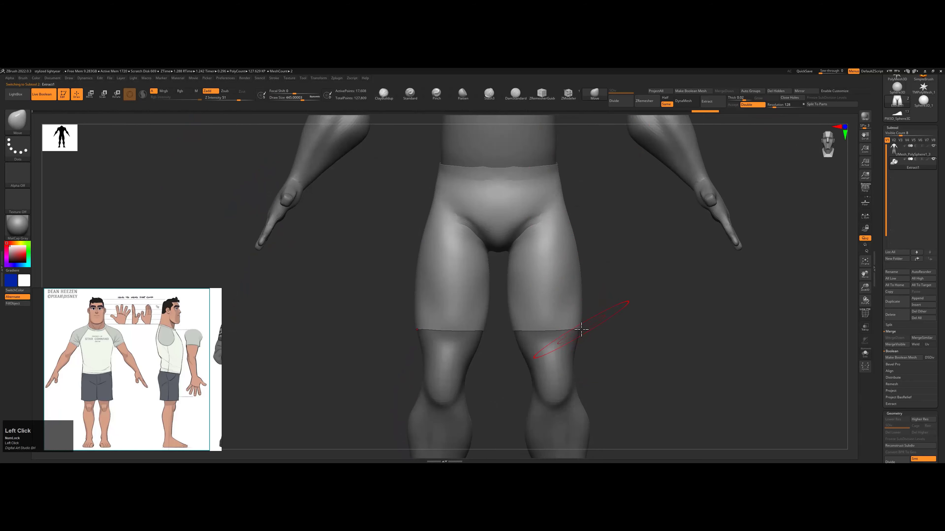
pyautogui.moveTo(620, 306); pyautogui.dragTo(619, 331)
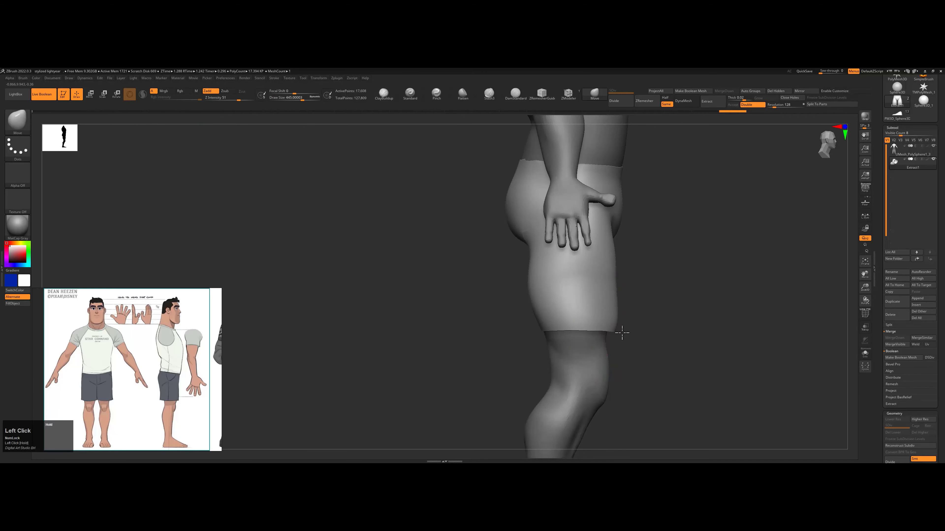
pyautogui.moveTo(529, 298)
pyautogui.mouseDown()
pyautogui.moveTo(523, 251)
pyautogui.moveTo(512, 245)
pyautogui.moveTo(521, 270)
pyautogui.moveTo(628, 243)
pyautogui.moveTo(476, 265)
pyautogui.mouseUp()
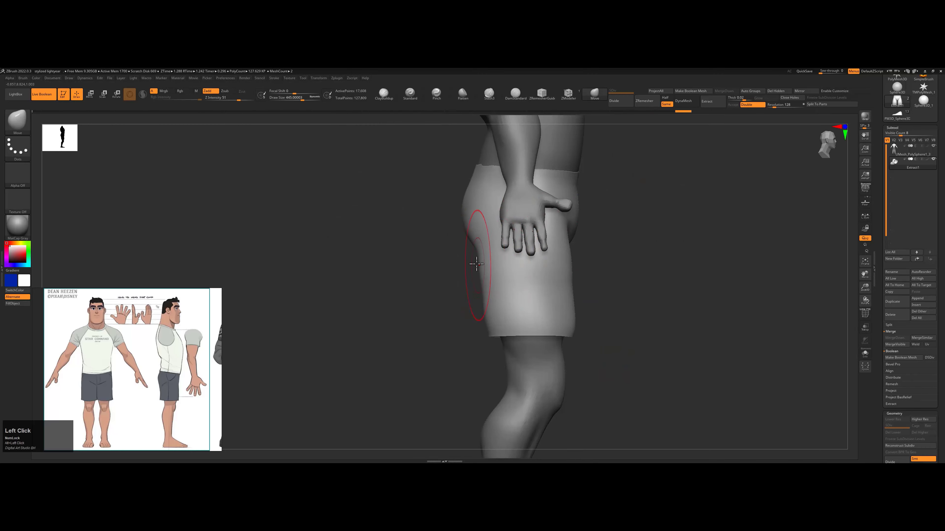
pyautogui.moveTo(486, 338)
pyautogui.keyDown('shift'); pyautogui.mouseDown()
pyautogui.moveTo(480, 312)
pyautogui.moveTo(480, 326)
pyautogui.moveTo(570, 338)
pyautogui.moveTo(581, 312)
pyautogui.mouseUp(); pyautogui.keyUp('shift')
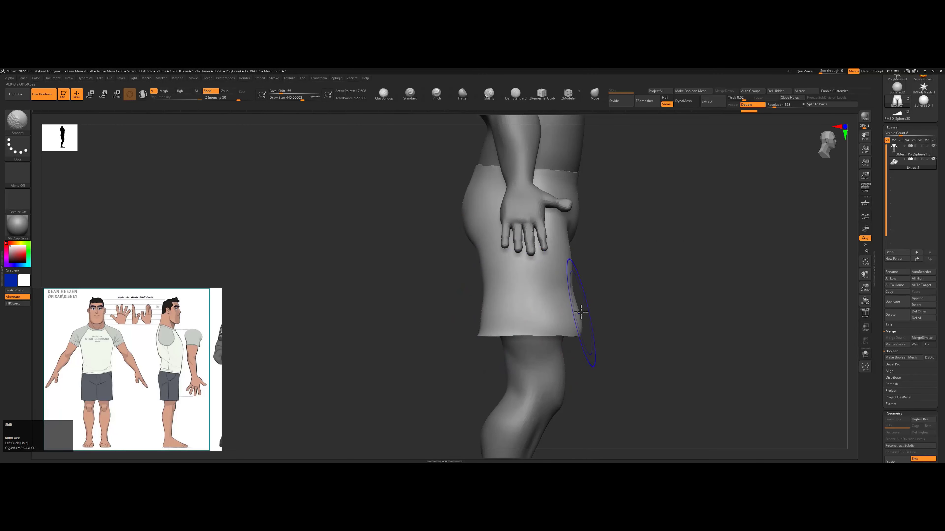
# - Polish the hem, reshape crotch and waist, and pull the hem down on both legs
pyautogui.moveTo(874, 317); pyautogui.dragTo(915, 257)
pyautogui.keyDown('shift'); pyautogui.moveTo(662, 286); pyautogui.dragTo(616, 228); pyautogui.keyUp('shift')
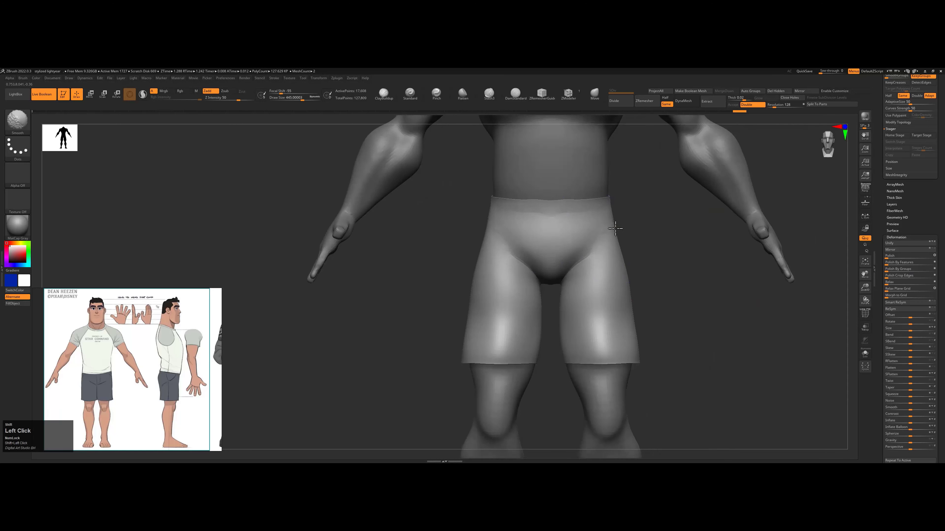
pyautogui.moveTo(565, 274); pyautogui.dragTo(561, 270)
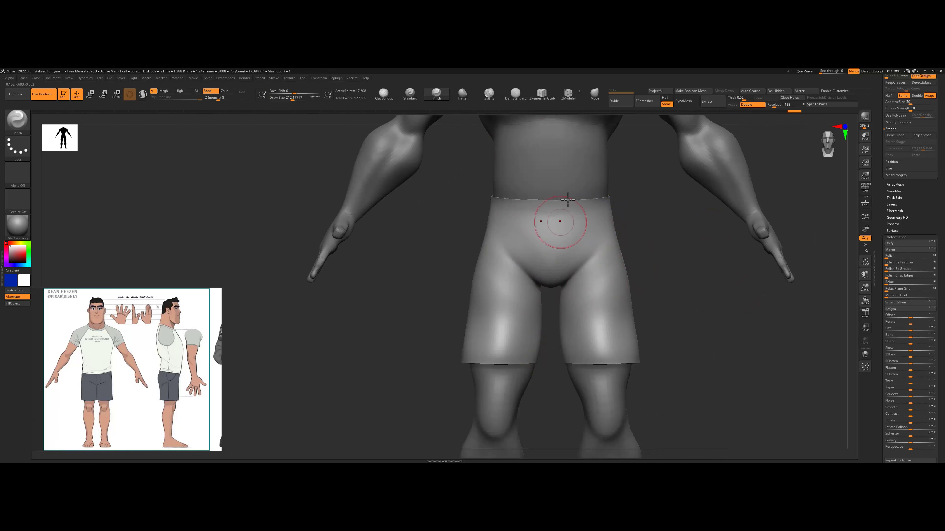
pyautogui.click(594, 93)
pyautogui.moveTo(537, 363); pyautogui.dragTo(508, 364)
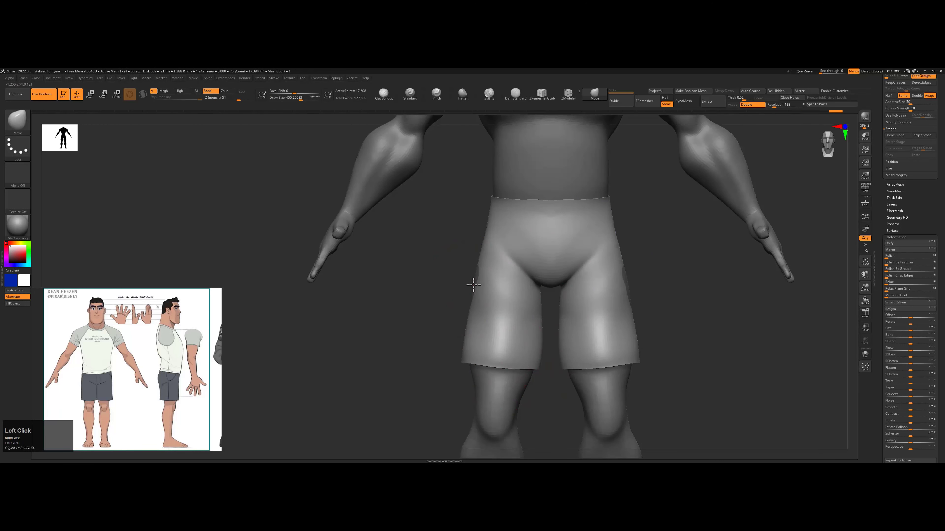
pyautogui.moveTo(480, 245); pyautogui.dragTo(568, 262)
# - Solo the shorts to check their waistband, hip and leg polygroups from the side
pyautogui.click(864, 354)
pyautogui.click(865, 313)
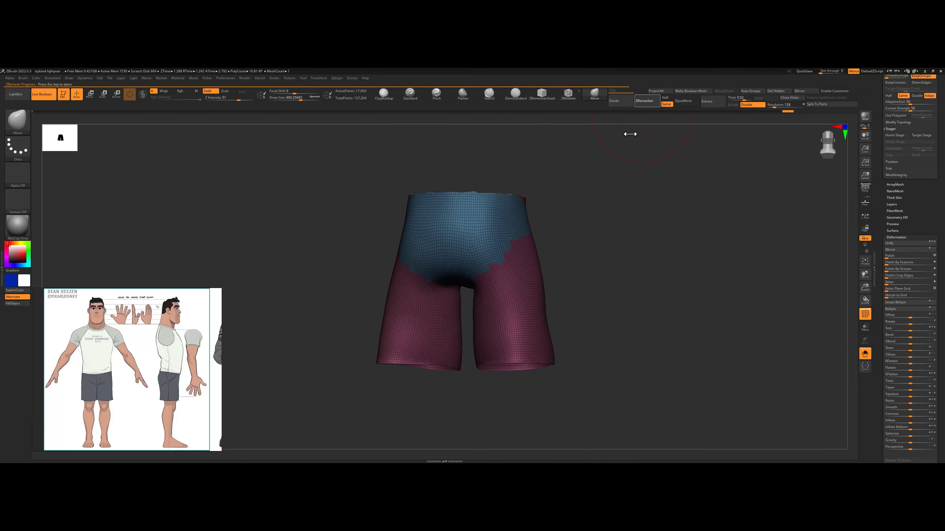
pyautogui.keyDown('shift'); pyautogui.moveTo(628, 132); pyautogui.dragTo(749, 304); pyautogui.keyUp('shift')
# - Show the body alongside the shorts and subdivide the shorts one more level
pyautogui.click(865, 353)
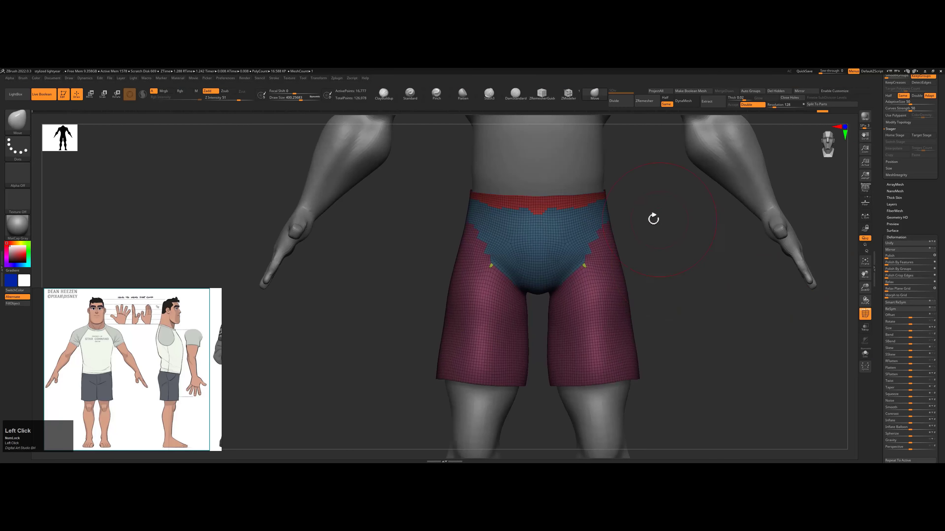
pyautogui.keyDown('alt'); pyautogui.moveTo(654, 217); pyautogui.dragTo(629, 104); pyautogui.keyUp('alt')
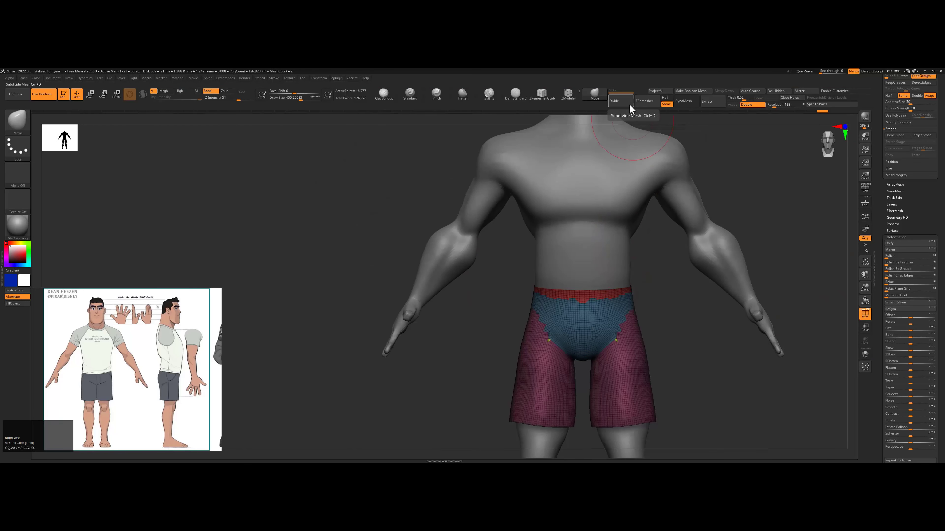
pyautogui.click(623, 108)
pyautogui.keyDown('alt'); pyautogui.moveTo(674, 302); pyautogui.dragTo(498, 229); pyautogui.keyUp('alt')
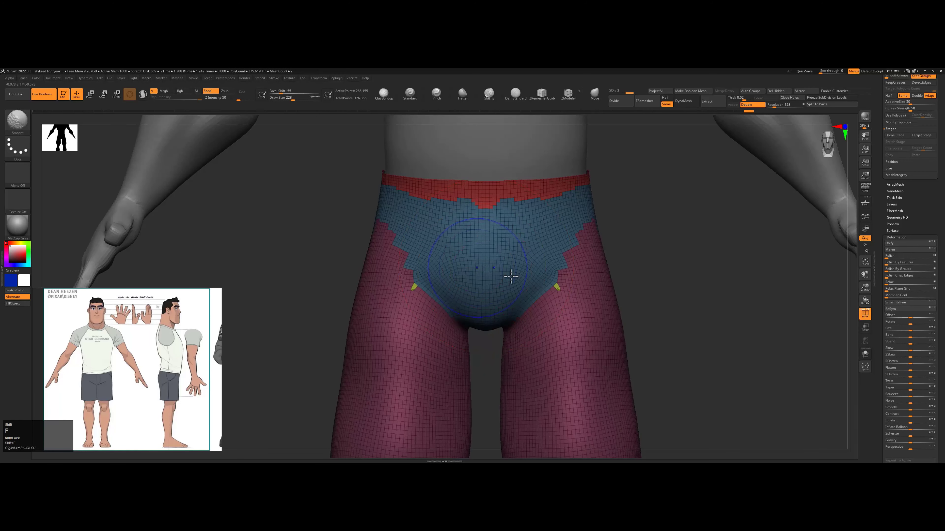
pyautogui.hotkey('shift', 'f')
# - Carve mirrored DamStandard creases on the shorts front, then smooth the front and crotch
pyautogui.click(515, 94)
pyautogui.moveTo(520, 309); pyautogui.dragTo(514, 310)
pyautogui.moveTo(520, 316)
pyautogui.mouseDown()
pyautogui.moveTo(580, 252)
pyautogui.moveTo(526, 307)
pyautogui.mouseUp()
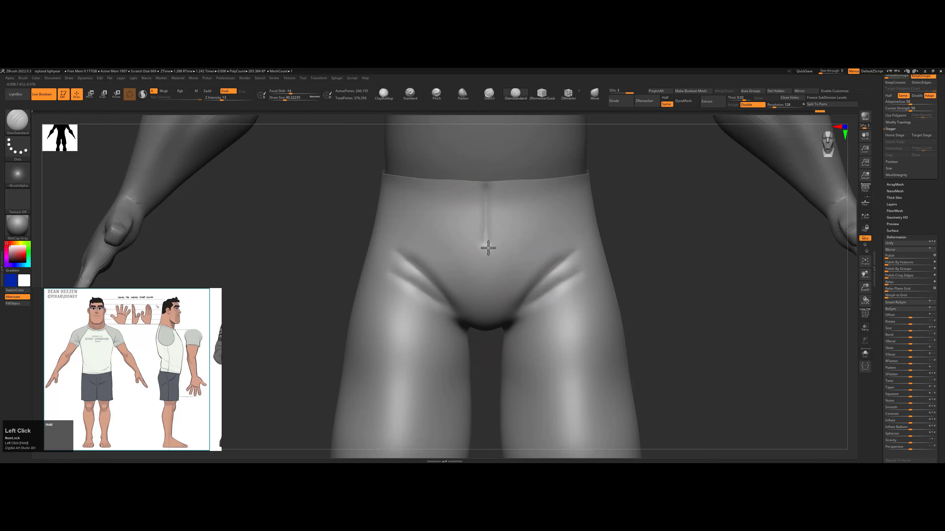
pyautogui.keyDown('shift'); pyautogui.moveTo(488, 248); pyautogui.dragTo(484, 187); pyautogui.keyUp('shift')
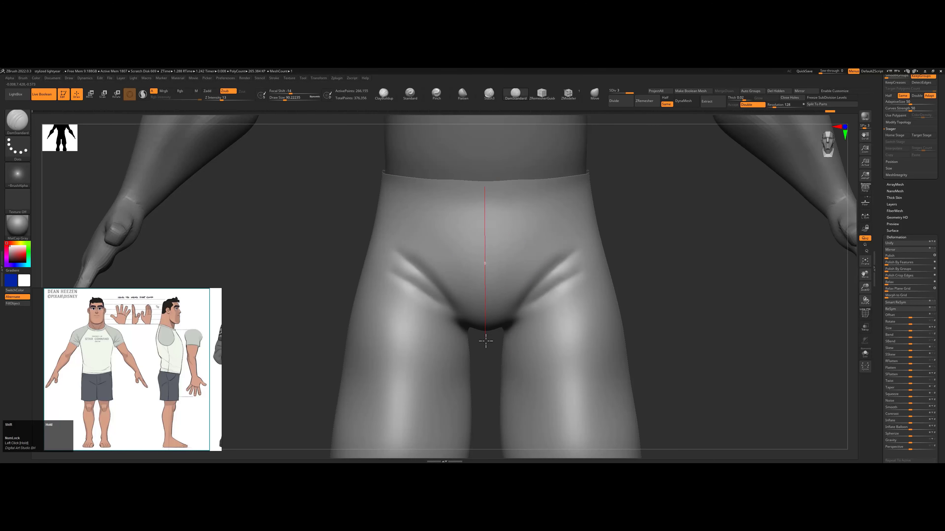
pyautogui.keyDown('shift'); pyautogui.moveTo(493, 337); pyautogui.dragTo(492, 340); pyautogui.keyUp('shift')
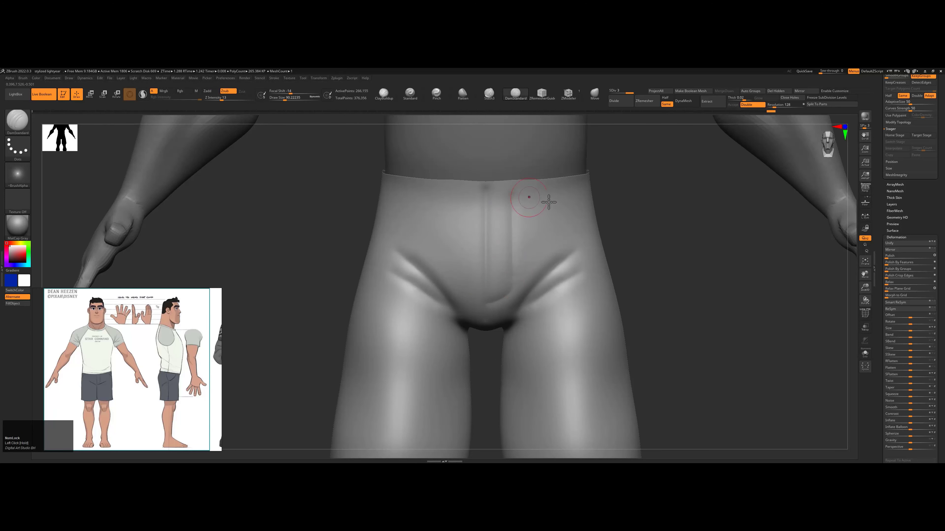
# - Switch to the Move brush at about 414.9 size to adjust the hip from the side
pyautogui.moveTo(549, 202)
pyautogui.mouseDown(button='right')
pyautogui.moveTo(555, 264)
pyautogui.moveTo(601, 262)
pyautogui.mouseUp(button='right')
pyautogui.keyDown('ctrl'); pyautogui.moveTo(601, 262); pyautogui.dragTo(580, 209); pyautogui.keyUp('ctrl')
pyautogui.press('b')
pyautogui.press('m')
pyautogui.press('v')
pyautogui.press('s')
pyautogui.moveTo(461, 333)
pyautogui.mouseDown()
pyautogui.moveTo(481, 334)
pyautogui.moveTo(464, 298)
pyautogui.mouseUp()
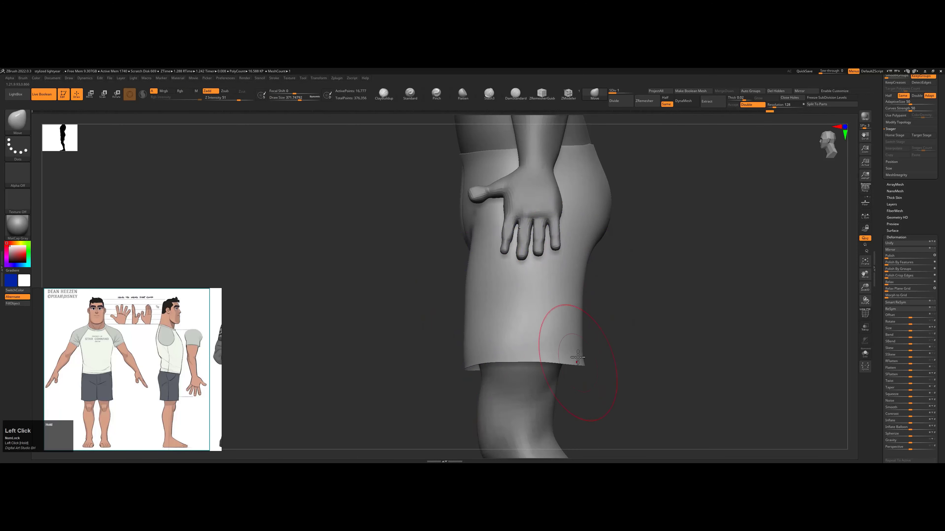
# - From the back, carve a symmetric DamStandard crease near the crotch
pyautogui.moveTo(624, 253); pyautogui.dragTo(542, 327)
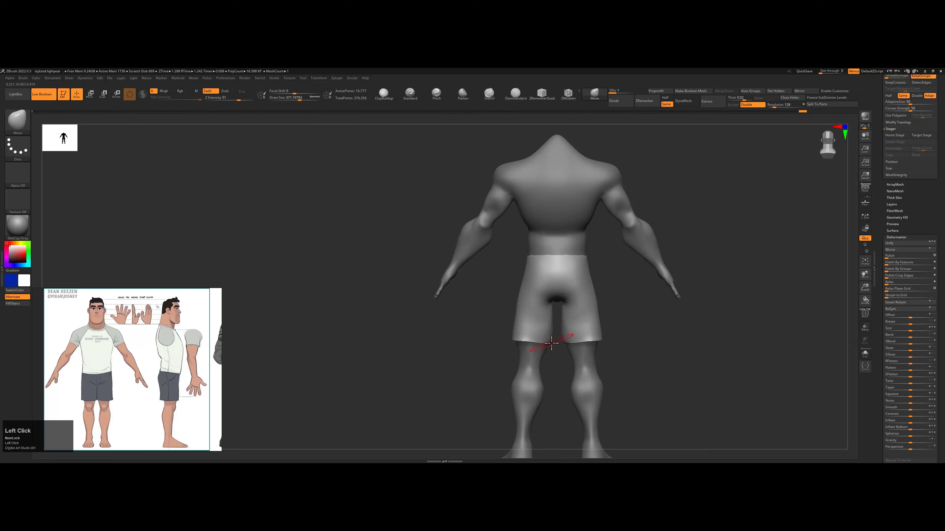
pyautogui.keyDown('alt'); pyautogui.moveTo(465, 312); pyautogui.dragTo(577, 277); pyautogui.keyUp('alt')
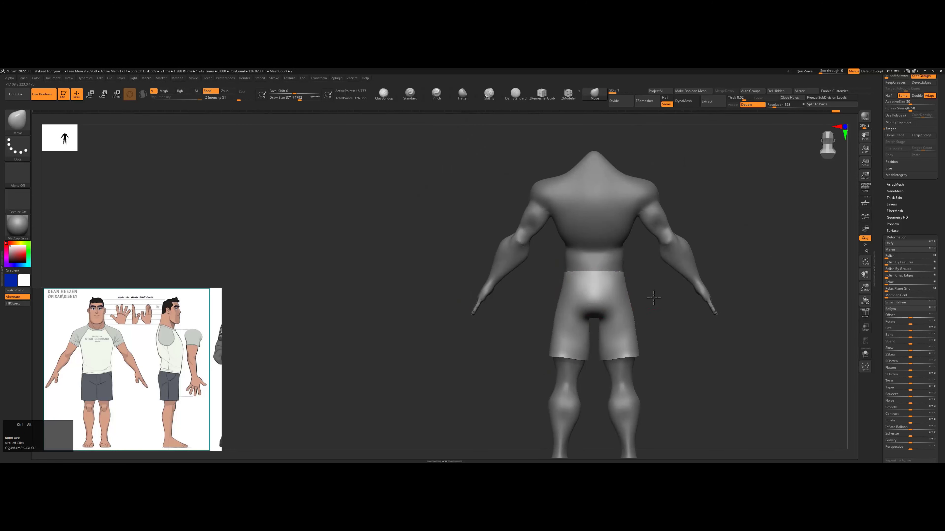
pyautogui.keyDown('alt'); pyautogui.moveTo(654, 298); pyautogui.dragTo(632, 242); pyautogui.keyUp('alt')
pyautogui.press('b')
pyautogui.press('d')
pyautogui.press('s')
pyautogui.moveTo(532, 293)
pyautogui.mouseDown()
pyautogui.moveTo(508, 306)
pyautogui.moveTo(441, 261)
pyautogui.moveTo(529, 302)
pyautogui.moveTo(501, 282)
pyautogui.moveTo(448, 316)
pyautogui.moveTo(506, 342)
pyautogui.moveTo(480, 312)
pyautogui.moveTo(500, 259)
pyautogui.mouseUp()
# - Set the shorts' Dynamic Subdiv Thickness to 0.02 for a thin shell
pyautogui.press('b')
pyautogui.press('m')
pyautogui.press('v')
pyautogui.scroll(10, 907, 223)
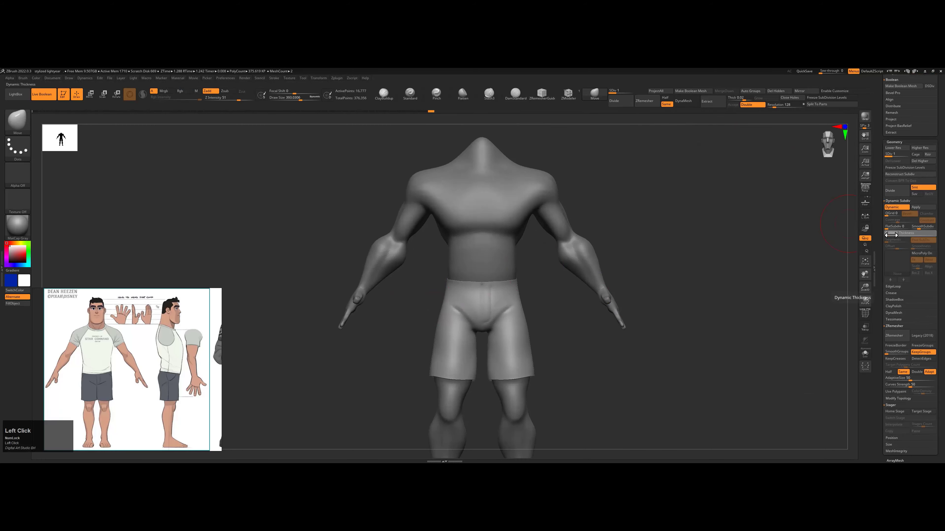
pyautogui.moveTo(900, 236); pyautogui.dragTo(894, 235)
pyautogui.moveTo(818, 231)
pyautogui.mouseDown()
pyautogui.moveTo(814, 168)
pyautogui.moveTo(808, 216)
pyautogui.mouseUp()
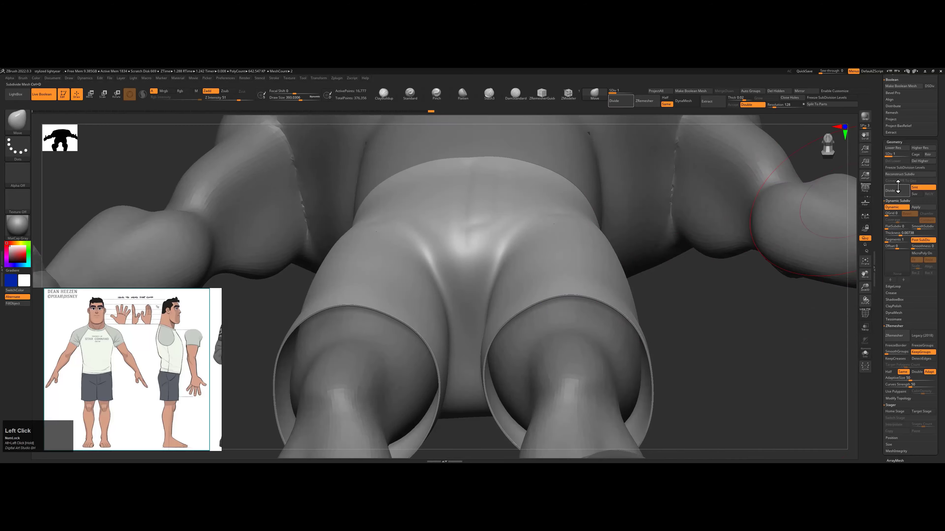
pyautogui.moveTo(912, 239); pyautogui.dragTo(893, 233)
pyautogui.moveTo(664, 310)
pyautogui.keyDown('shift'); pyautogui.mouseDown()
pyautogui.moveTo(477, 312)
pyautogui.moveTo(513, 342)
pyautogui.moveTo(410, 324)
pyautogui.moveTo(528, 327)
pyautogui.mouseUp(); pyautogui.keyUp('shift')
# - Select the body and mask the chest and across the shoulders
pyautogui.keyDown('alt'); pyautogui.click(477, 312); pyautogui.keyUp('alt')
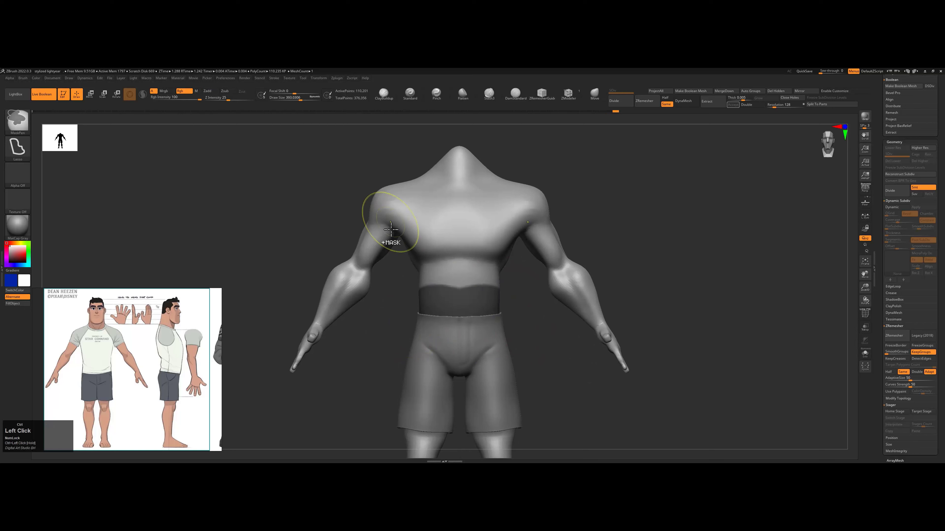
pyautogui.moveTo(361, 223)
pyautogui.keyDown('ctrl'); pyautogui.mouseDown()
pyautogui.moveTo(427, 265)
pyautogui.moveTo(464, 180)
pyautogui.moveTo(534, 268)
pyautogui.moveTo(417, 249)
pyautogui.mouseUp(); pyautogui.keyUp('ctrl')
pyautogui.moveTo(507, 268)
pyautogui.mouseDown()
pyautogui.moveTo(618, 206)
pyautogui.moveTo(725, 186)
pyautogui.mouseUp()
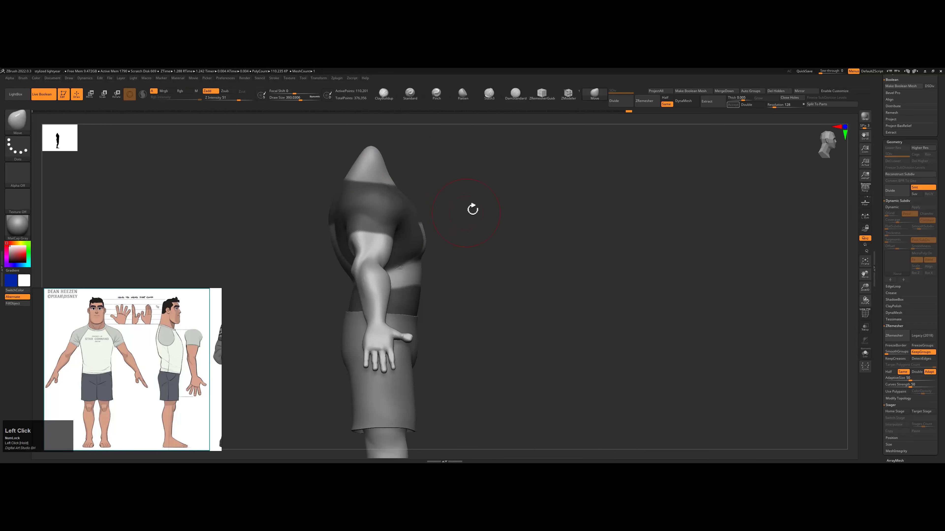
pyautogui.moveTo(473, 206); pyautogui.dragTo(505, 192)
pyautogui.moveTo(423, 189)
pyautogui.keyDown('ctrl'); pyautogui.mouseDown()
pyautogui.moveTo(446, 188)
pyautogui.moveTo(471, 211)
pyautogui.moveTo(468, 189)
pyautogui.moveTo(480, 187)
pyautogui.mouseUp(); pyautogui.keyUp('ctrl')
pyautogui.keyDown('ctrl'); pyautogui.click(18, 148); pyautogui.keyUp('ctrl')
pyautogui.keyDown('ctrl'); pyautogui.click(111, 164); pyautogui.keyUp('ctrl')
# - Lasso-mask the shoulder and whole torso, solo the body, and unmask the hips and waist
pyautogui.moveTo(483, 186); pyautogui.dragTo(412, 177)
pyautogui.keyDown('ctrl'); pyautogui.click(18, 149); pyautogui.keyUp('ctrl')
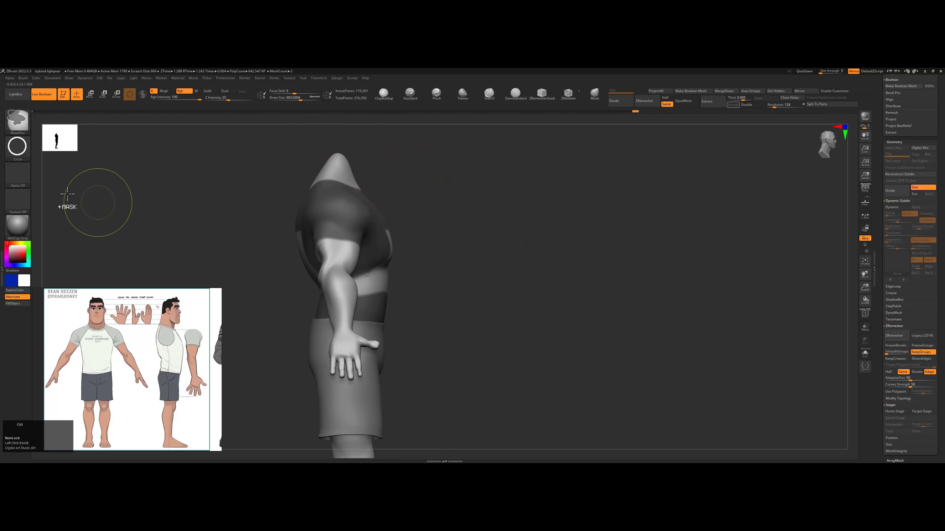
pyautogui.keyDown('ctrl'); pyautogui.click(95, 204); pyautogui.keyUp('ctrl')
pyautogui.moveTo(330, 180)
pyautogui.keyDown('ctrl'); pyautogui.mouseDown()
pyautogui.moveTo(264, 179)
pyautogui.moveTo(294, 223)
pyautogui.moveTo(372, 208)
pyautogui.mouseUp(); pyautogui.keyUp('ctrl')
pyautogui.keyDown('ctrl'); pyautogui.moveTo(283, 265); pyautogui.dragTo(374, 252); pyautogui.keyUp('ctrl')
pyautogui.moveTo(484, 260)
pyautogui.mouseDown()
pyautogui.moveTo(327, 245)
pyautogui.moveTo(395, 196)
pyautogui.moveTo(809, 332)
pyautogui.mouseUp()
pyautogui.click(864, 353)
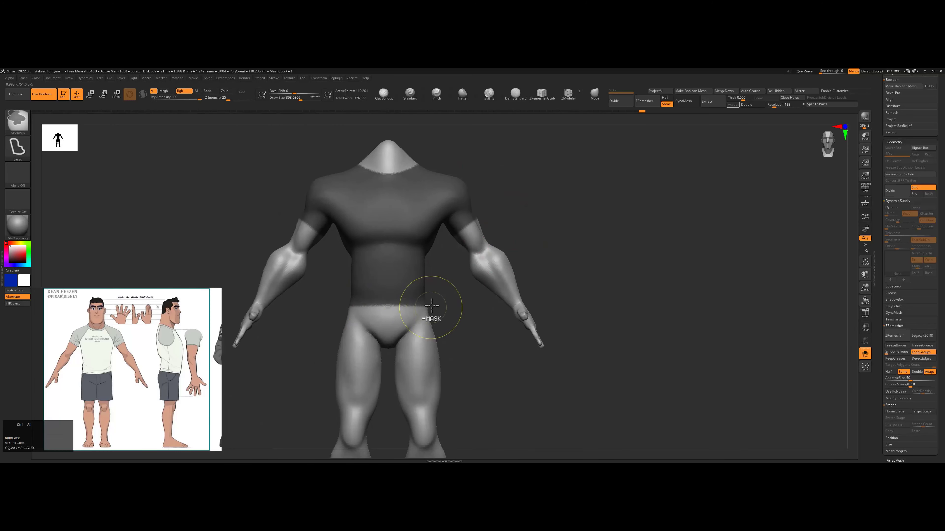
pyautogui.moveTo(390, 302)
pyautogui.keyDown('ctrl'); pyautogui.keyDown('alt'); pyautogui.mouseDown()
pyautogui.moveTo(391, 334)
pyautogui.moveTo(391, 302)
pyautogui.mouseUp(); pyautogui.keyUp('alt'); pyautogui.keyUp('ctrl')
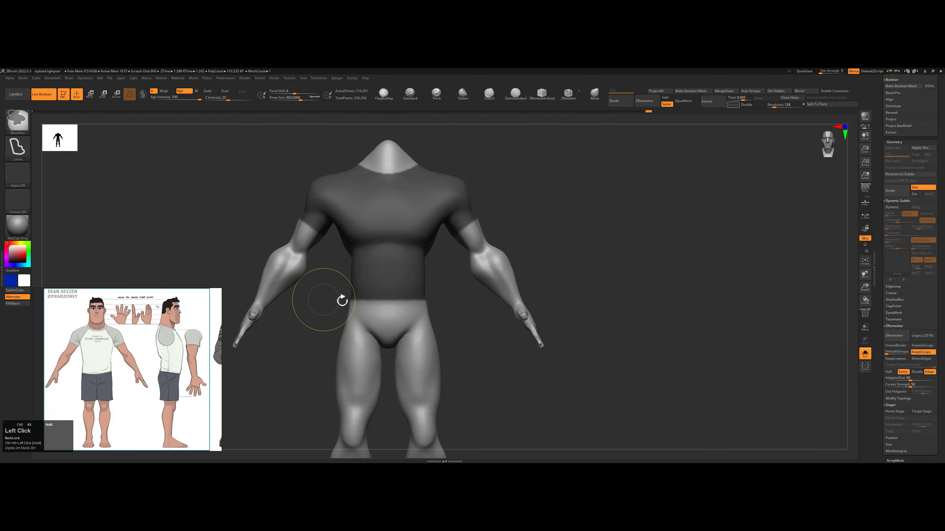
pyautogui.moveTo(317, 296); pyautogui.dragTo(438, 312)
# - Extract and accept the masked torso as a shirt, then apply Relax and Polish Crisp Edges
pyautogui.click(707, 101)
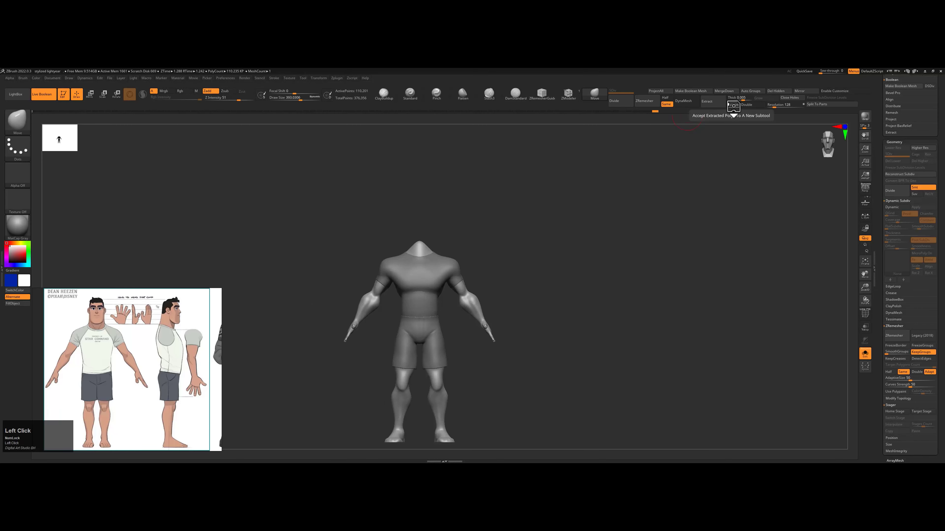
pyautogui.click(733, 105)
pyautogui.press('f')
pyautogui.scroll(-5, 909, 216)
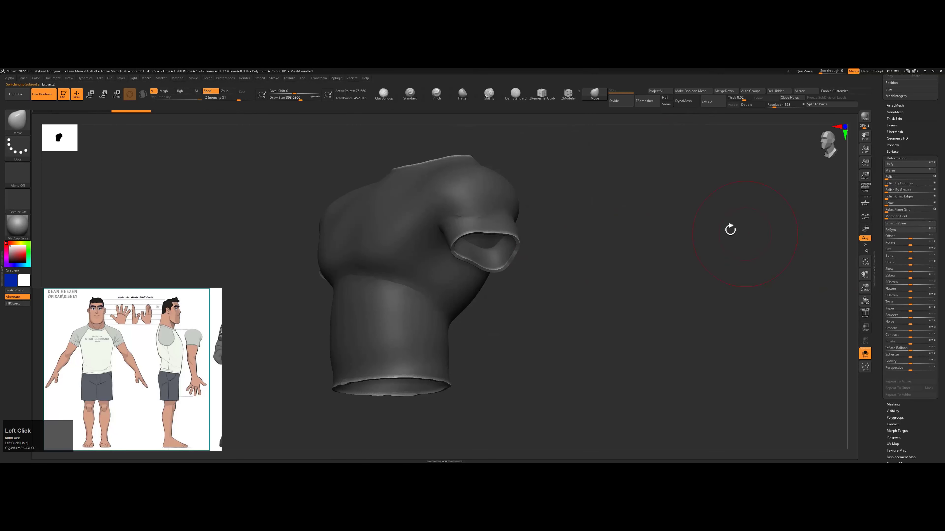
pyautogui.click(900, 203)
pyautogui.moveTo(916, 198); pyautogui.dragTo(914, 198)
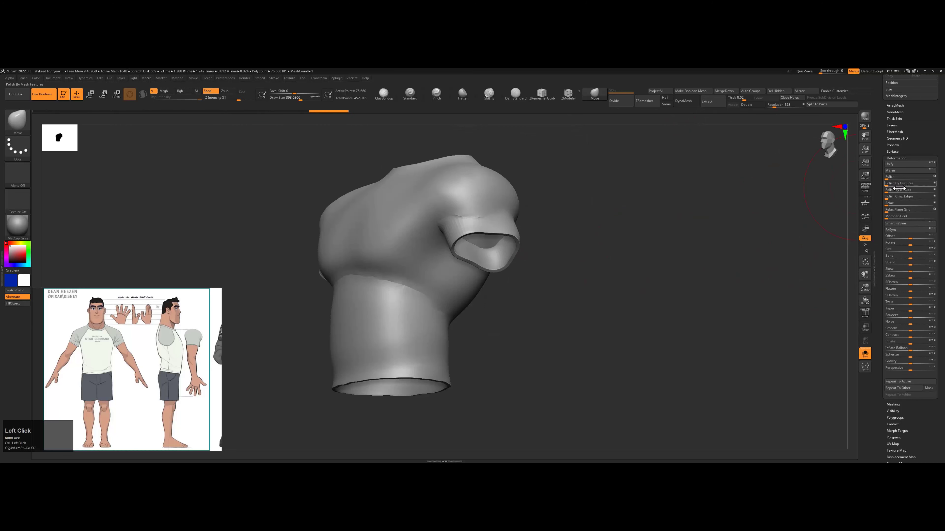
# - Inspect the shirt's polygroups, try Double on the shell, and undo back to the unmasked shirt
pyautogui.moveTo(799, 216); pyautogui.dragTo(687, 231)
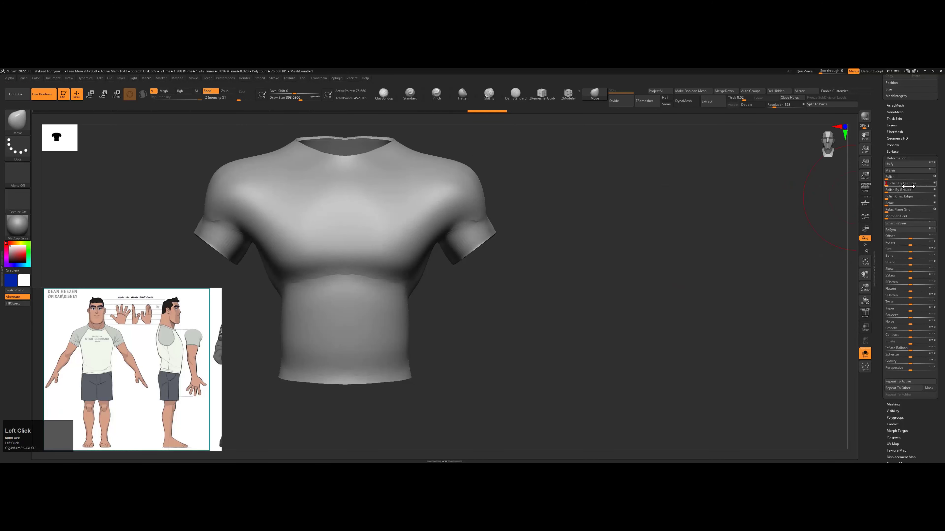
pyautogui.moveTo(799, 238); pyautogui.dragTo(463, 228)
pyautogui.hotkey('shift', 'f')
pyautogui.keyDown('ctrl'); pyautogui.keyDown('shift'); pyautogui.click(461, 238); pyautogui.keyUp('shift'); pyautogui.keyUp('ctrl')
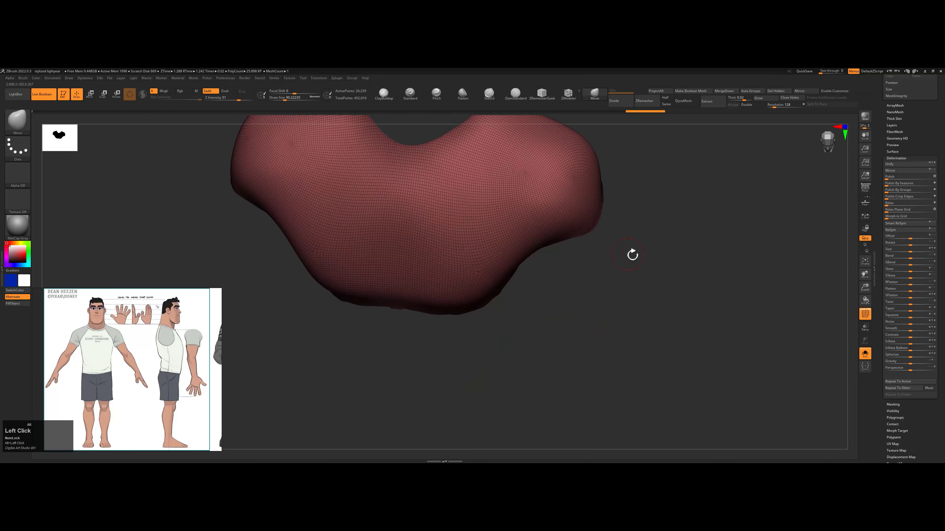
pyautogui.click(746, 105)
pyautogui.hotkey('ctrl', 'z')
pyautogui.hotkey('ctrl', 'z')
pyautogui.hotkey('ctrl', 'z')
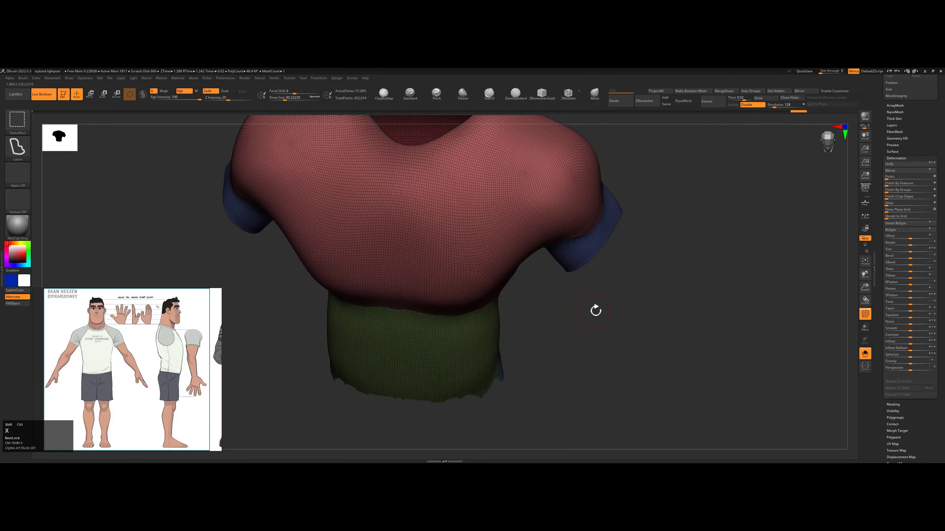
pyautogui.hotkey('ctrl', 'z')
pyautogui.hotkey('ctrl', 'z')
pyautogui.hotkey('ctrl', 'z')
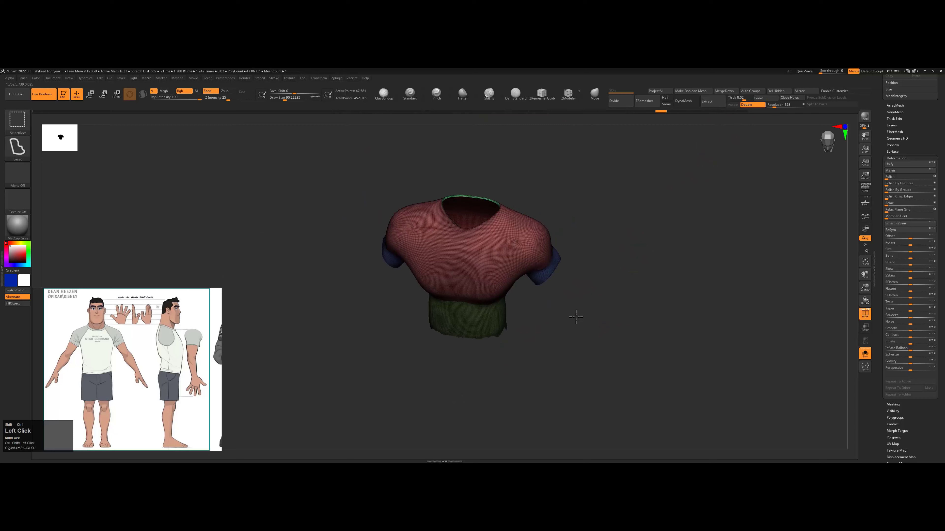
pyautogui.hotkey('ctrl', 'z')
pyautogui.hotkey('ctrl', 'z')
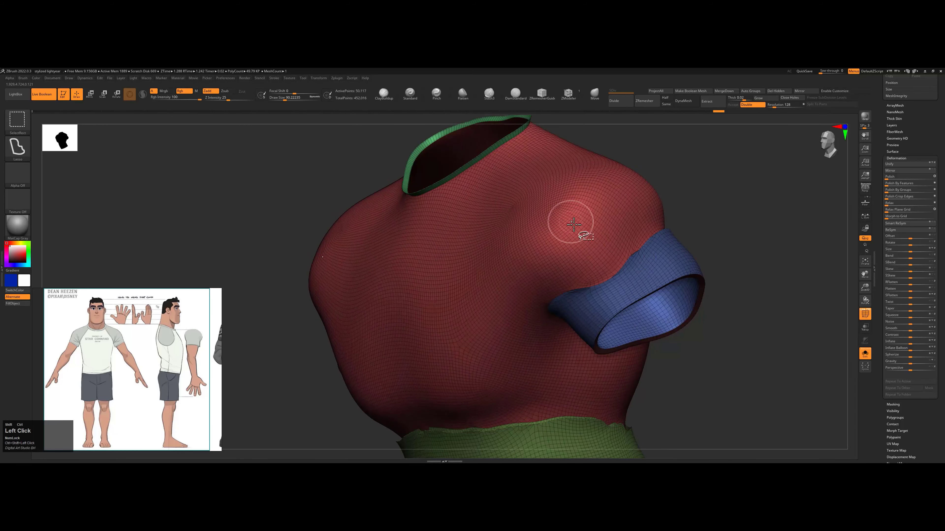
pyautogui.hotkey('ctrl', 'z')
pyautogui.hotkey('ctrl', 'z')
pyautogui.hotkey('ctrl', 'z')
pyautogui.hotkey('ctrl', 'z')
pyautogui.hotkey('ctrl', 'z')
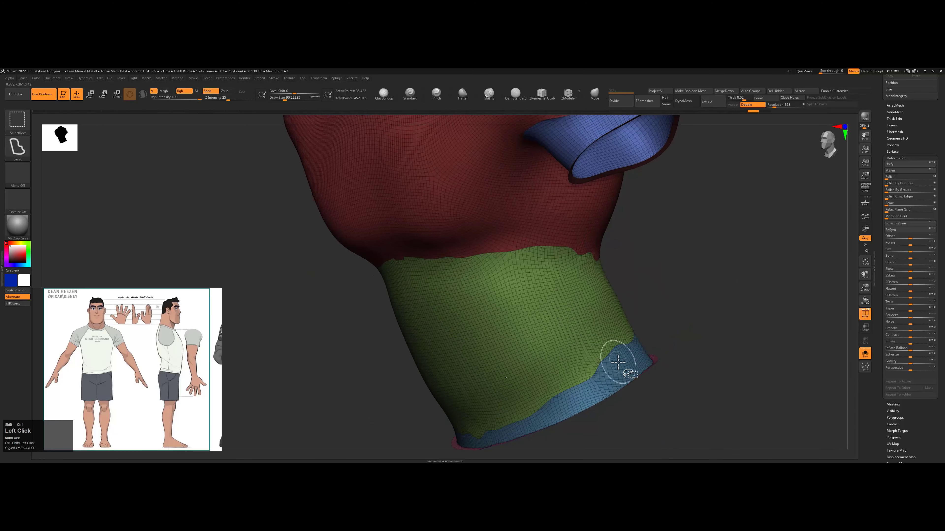
pyautogui.hotkey('ctrl', 'z')
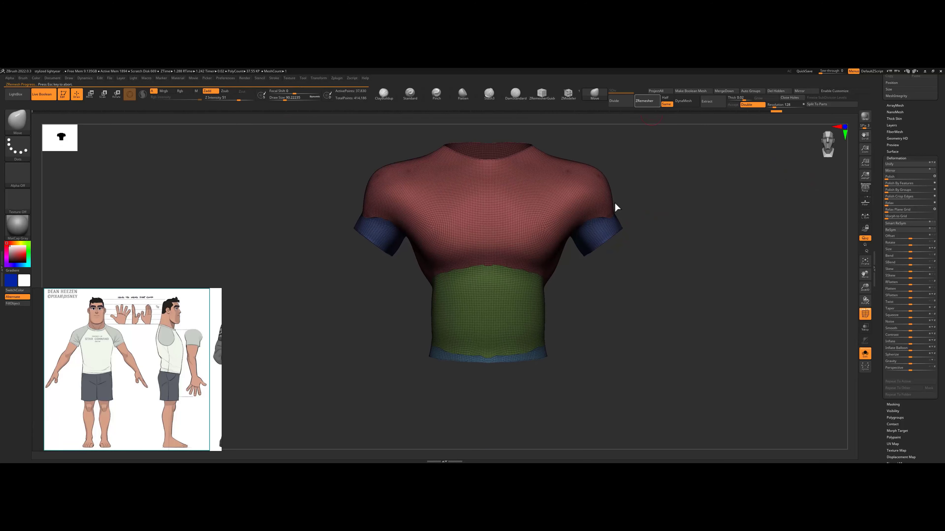
# - ZRemesh the shirt into clean topology and polish by features at 20
pyautogui.hotkey('ctrl', 'z')
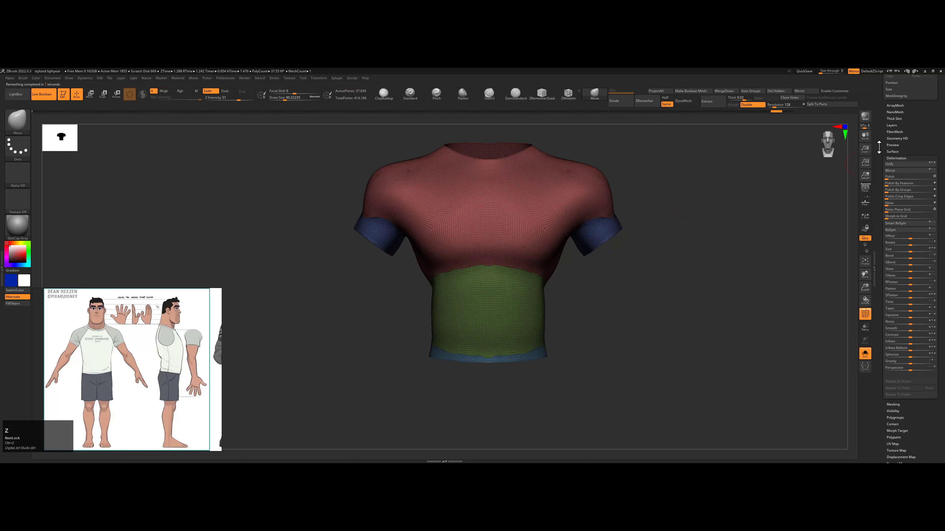
pyautogui.moveTo(879, 147); pyautogui.dragTo(900, 186)
pyautogui.click(894, 168)
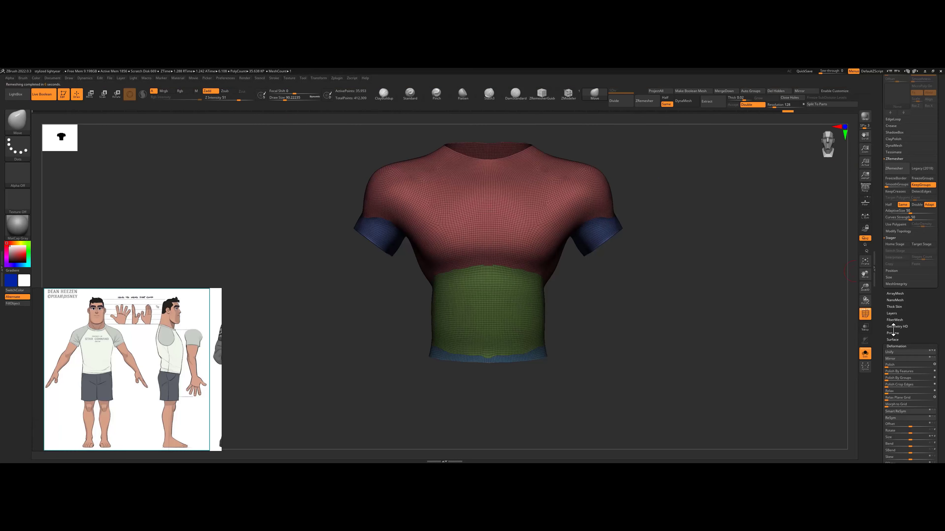
pyautogui.click(896, 372)
# - With ZModeler, add PolyGroup loops at the collar and sleeve cuff to form separate bands
pyautogui.moveTo(706, 327); pyautogui.dragTo(584, 201)
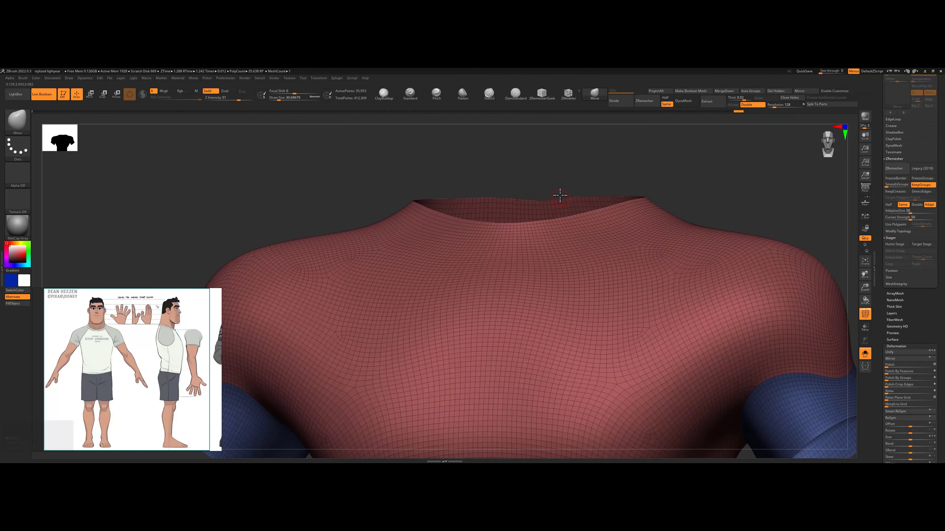
pyautogui.click(540, 95)
pyautogui.press('space')
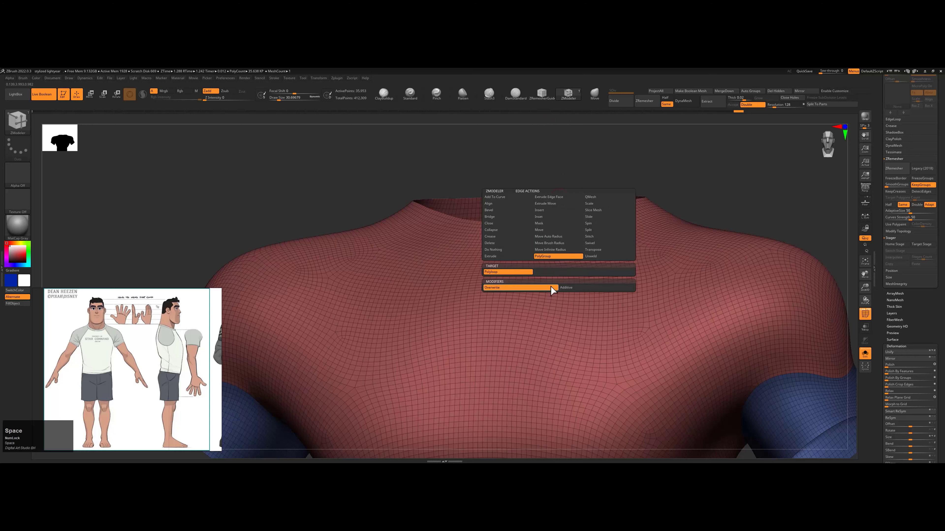
pyautogui.click(553, 286)
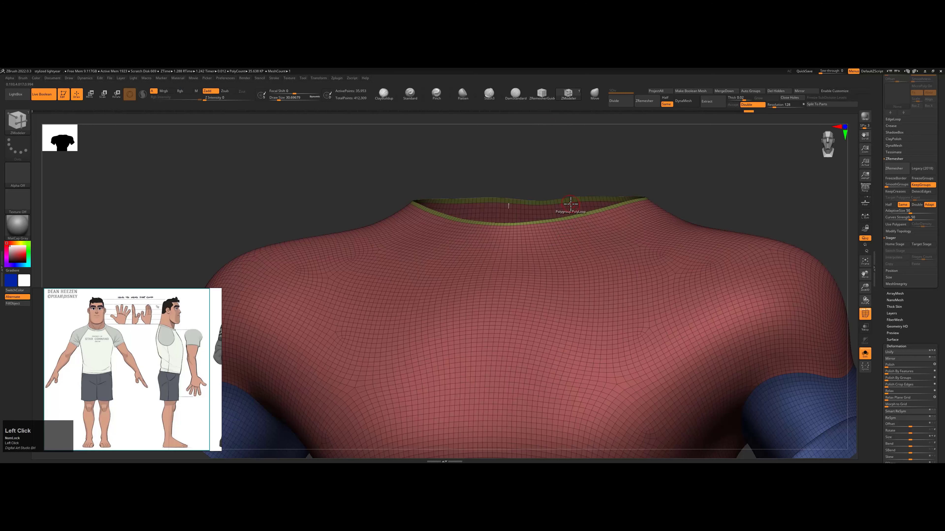
pyautogui.keyDown('alt'); pyautogui.moveTo(571, 209); pyautogui.dragTo(582, 346); pyautogui.keyUp('alt')
pyautogui.click(580, 332)
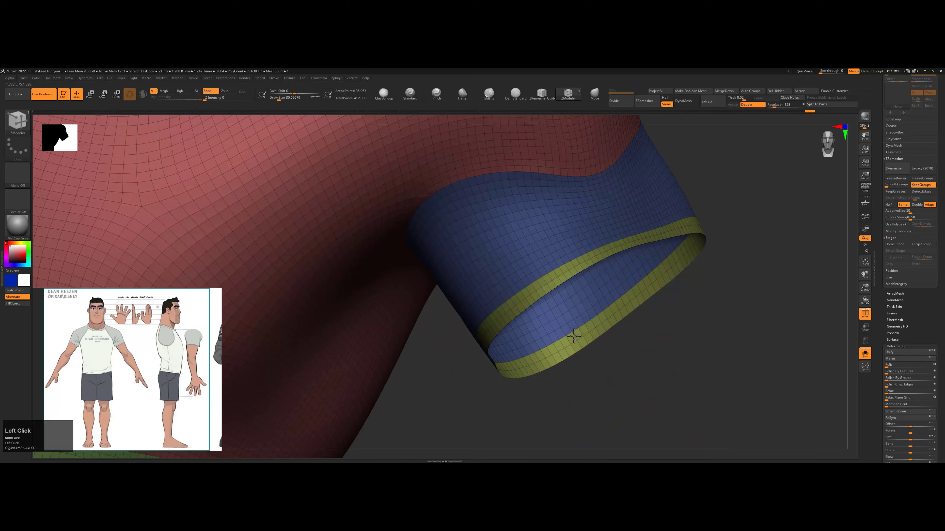
pyautogui.moveTo(665, 358); pyautogui.dragTo(856, 235)
# - Set the shirt's Dynamic Subdiv Thickness to 0.02 and show the body with it
pyautogui.scroll(3, 895, 156)
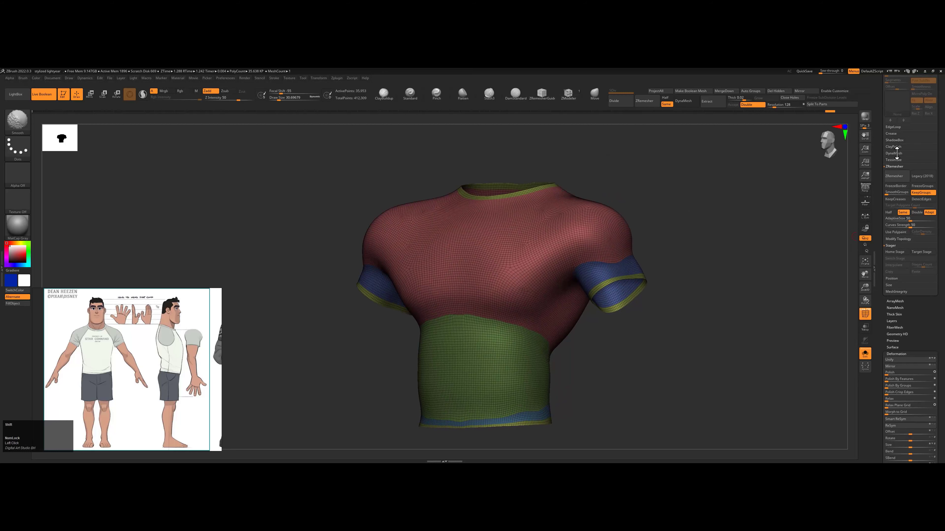
pyautogui.moveTo(899, 154); pyautogui.dragTo(879, 121)
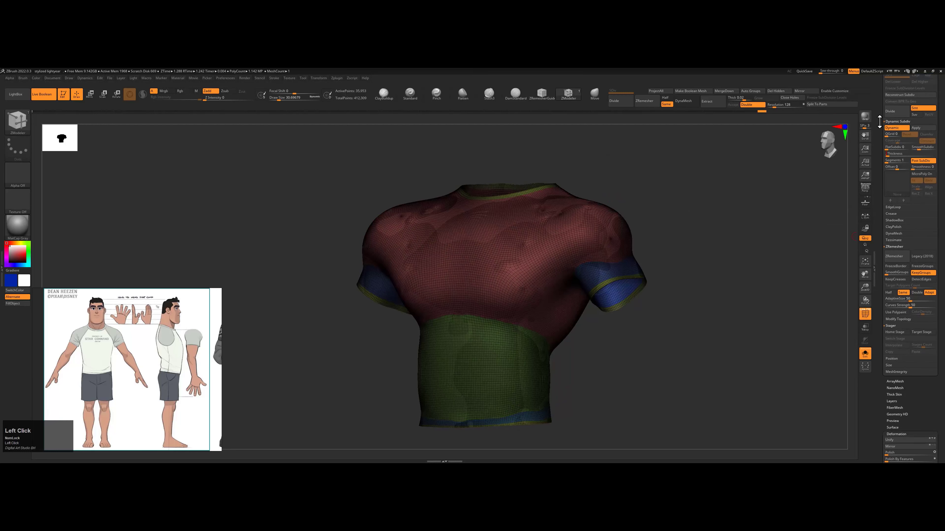
pyautogui.click(865, 354)
pyautogui.moveTo(847, 350); pyautogui.dragTo(828, 156)
pyautogui.click(895, 154)
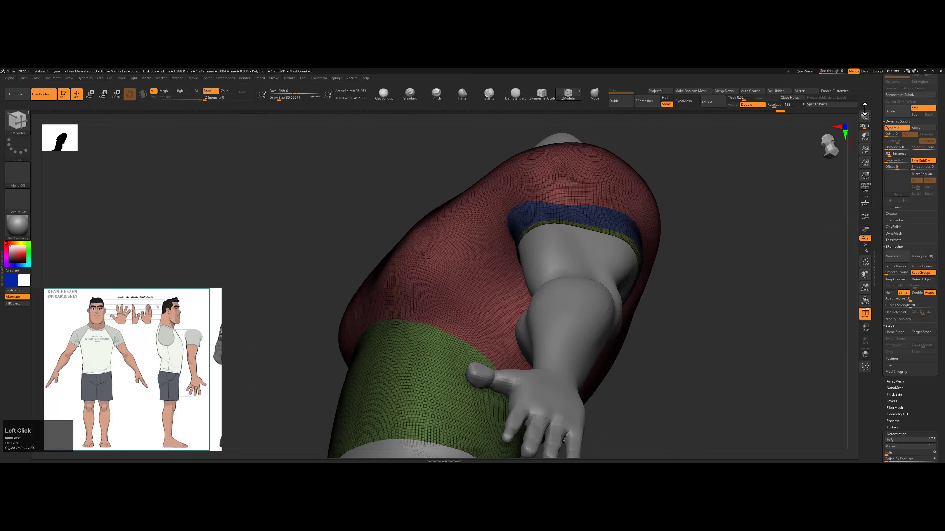
pyautogui.keyDown('alt'); pyautogui.moveTo(721, 244); pyautogui.dragTo(687, 236); pyautogui.keyUp('alt')
pyautogui.press('f')
# - Fit the shirt to the body with a Move brush of about 541 and Smooth
pyautogui.click(594, 94)
pyautogui.moveTo(629, 245)
pyautogui.keyDown('alt'); pyautogui.mouseDown()
pyautogui.moveTo(637, 226)
pyautogui.moveTo(655, 260)
pyautogui.moveTo(640, 312)
pyautogui.moveTo(689, 308)
pyautogui.mouseUp(); pyautogui.keyUp('alt')
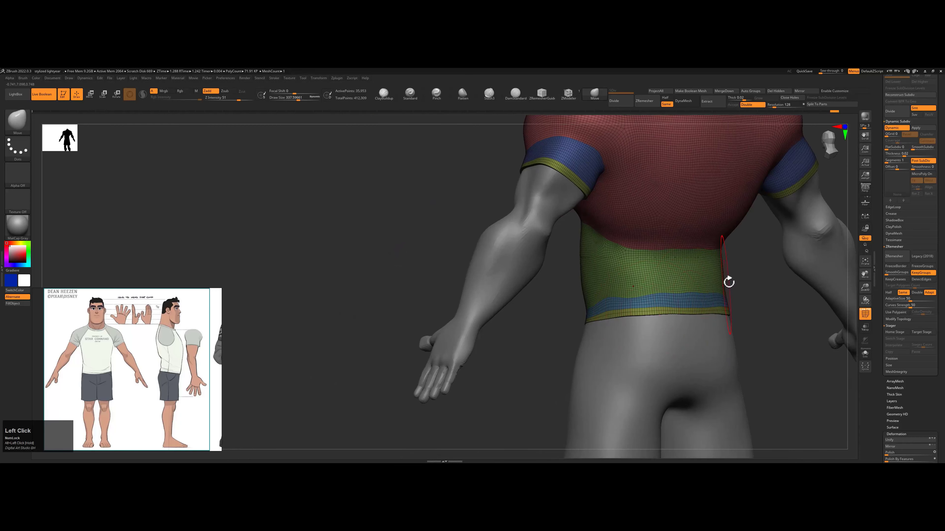
pyautogui.moveTo(728, 282); pyautogui.dragTo(562, 300)
pyautogui.moveTo(635, 319); pyautogui.dragTo(658, 319)
pyautogui.moveTo(659, 319)
pyautogui.keyDown('alt'); pyautogui.mouseDown()
pyautogui.moveTo(651, 335)
pyautogui.moveTo(629, 323)
pyautogui.mouseUp(); pyautogui.keyUp('alt')
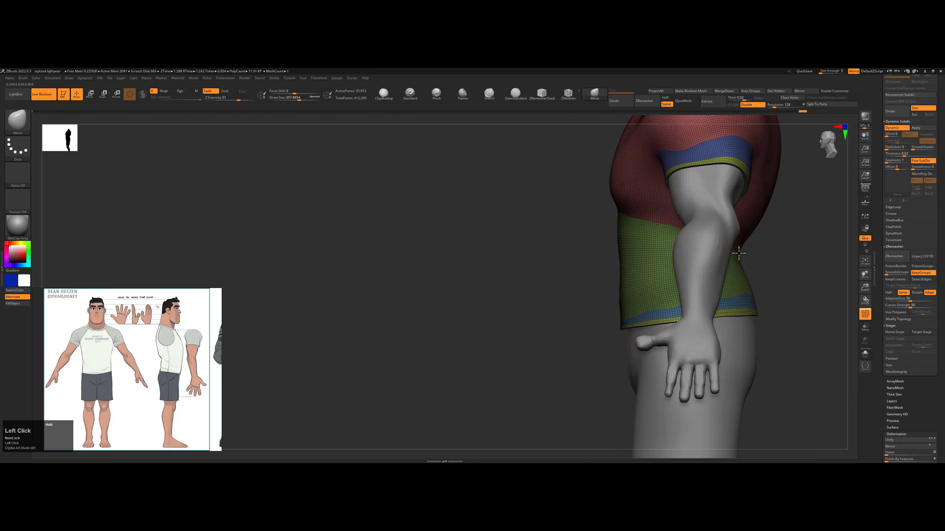
pyautogui.moveTo(749, 264); pyautogui.dragTo(683, 244)
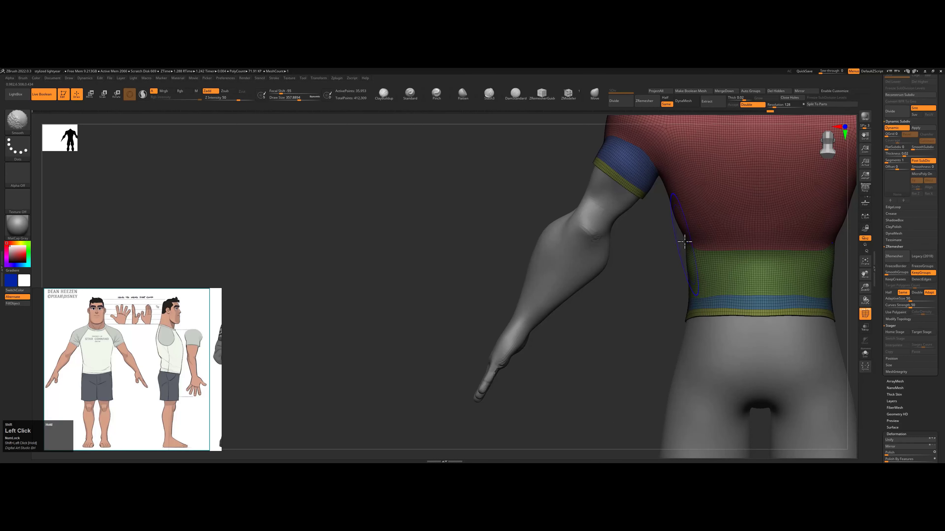
pyautogui.press('shift')
pyautogui.keyDown('shift'); pyautogui.moveTo(672, 278); pyautogui.dragTo(691, 319); pyautogui.keyUp('shift')
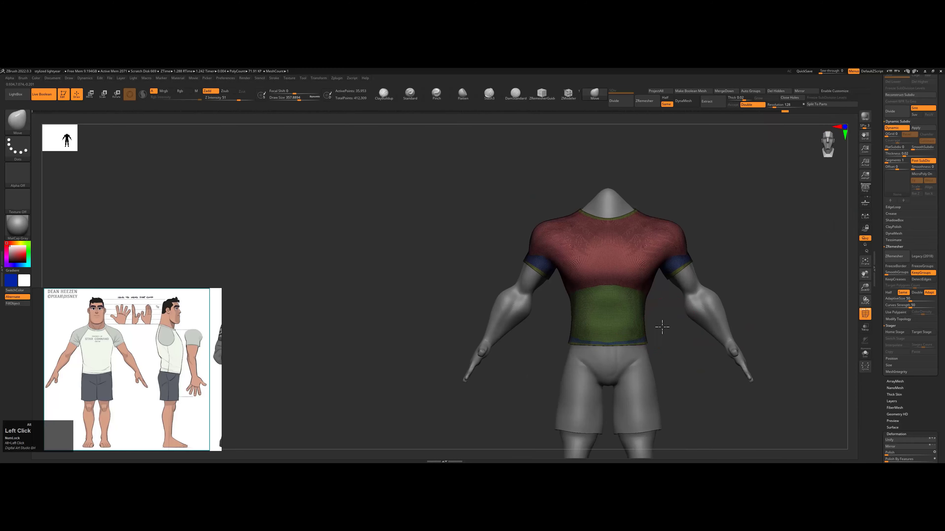
pyautogui.moveTo(660, 327)
pyautogui.mouseDown()
pyautogui.moveTo(671, 316)
pyautogui.moveTo(571, 215)
pyautogui.mouseUp()
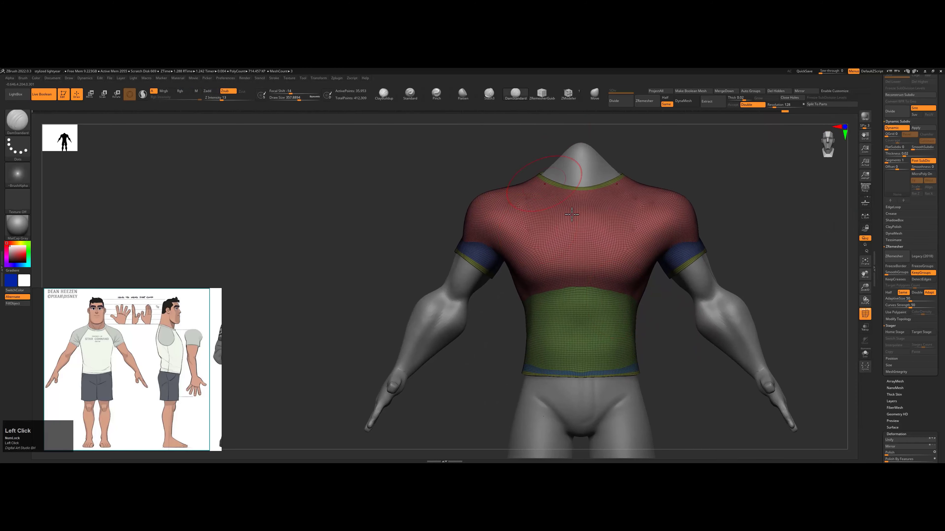
pyautogui.moveTo(642, 243); pyautogui.dragTo(836, 232)
# - Turn off Dynamic subdivision and divide the shirt one more level
pyautogui.click(894, 128)
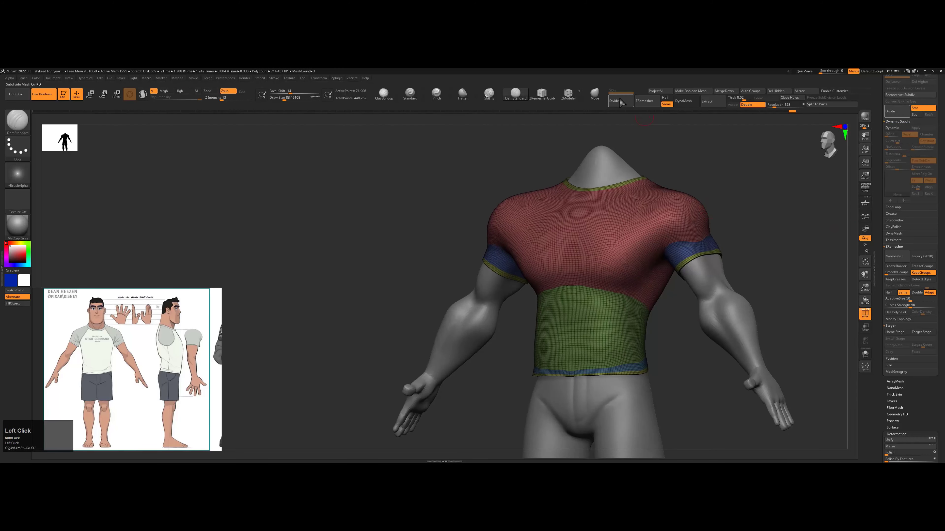
pyautogui.click(620, 108)
pyautogui.moveTo(629, 130); pyautogui.dragTo(673, 215)
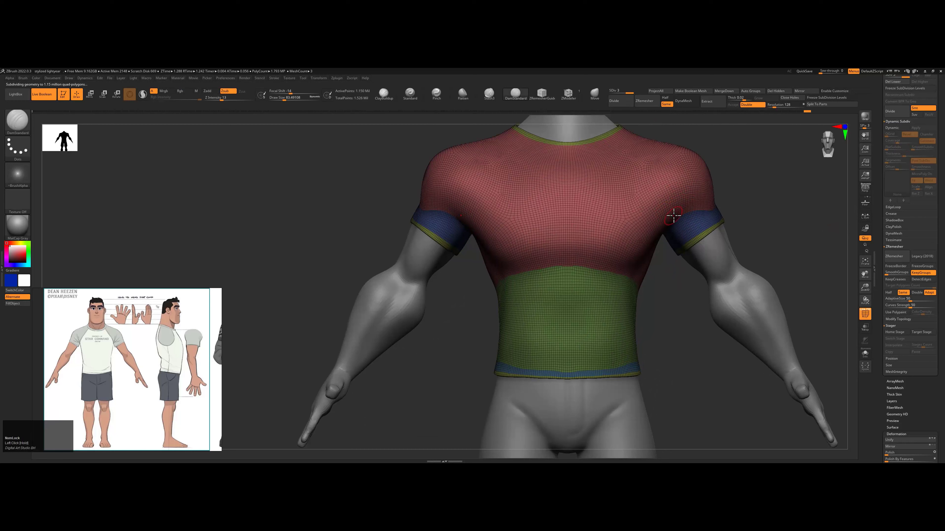
pyautogui.hotkey('shift', 'f')
pyautogui.hotkey('ctrl', 'z')
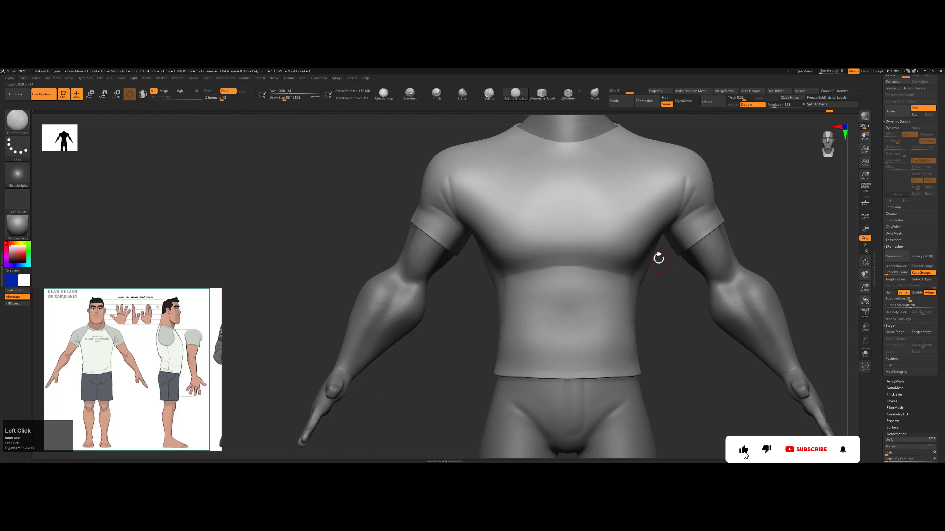
pyautogui.moveTo(659, 258); pyautogui.dragTo(648, 229)
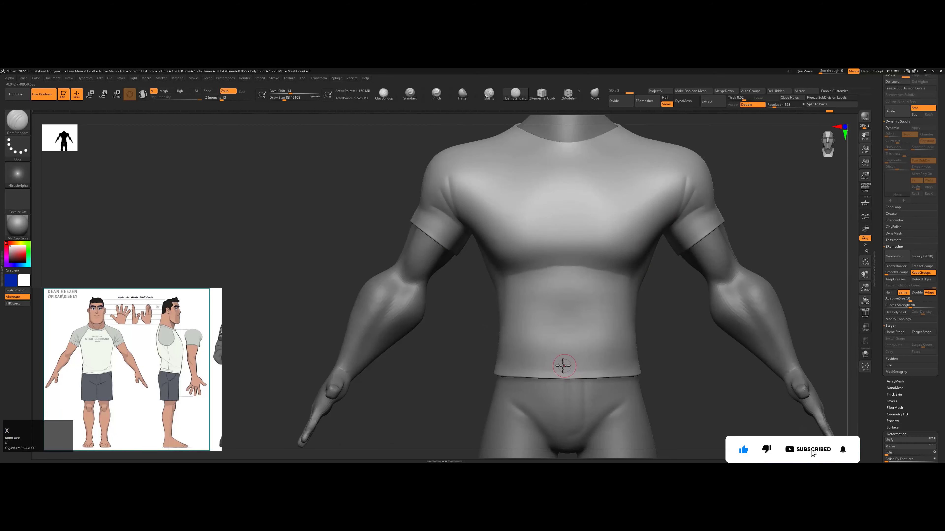
pyautogui.hotkey('shift', 'd')
# - Carve a diagonal fold across the shirt chest with a brush size of about 153
pyautogui.moveTo(554, 372)
pyautogui.mouseDown()
pyautogui.moveTo(586, 337)
pyautogui.moveTo(481, 247)
pyautogui.moveTo(532, 281)
pyautogui.mouseUp()
pyautogui.press('s')
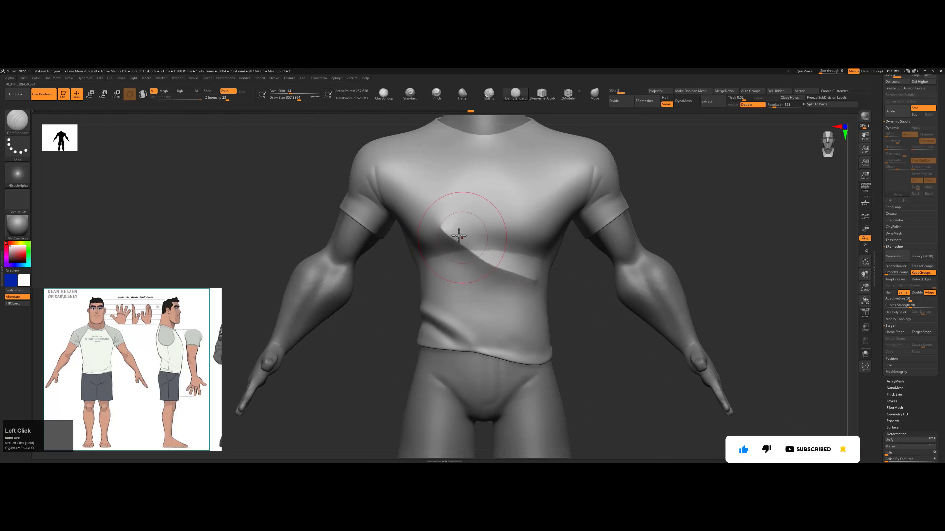
pyautogui.moveTo(454, 222)
pyautogui.keyDown('shift'); pyautogui.mouseDown()
pyautogui.moveTo(511, 271)
pyautogui.moveTo(564, 282)
pyautogui.moveTo(422, 235)
pyautogui.mouseUp(); pyautogui.keyUp('shift')
pyautogui.hotkey('shift', 'f')
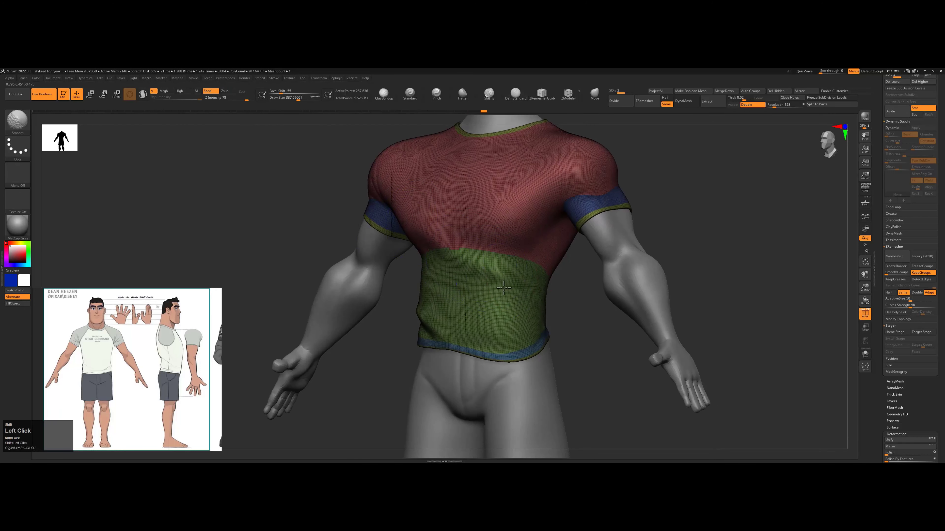
pyautogui.moveTo(503, 288); pyautogui.dragTo(526, 254)
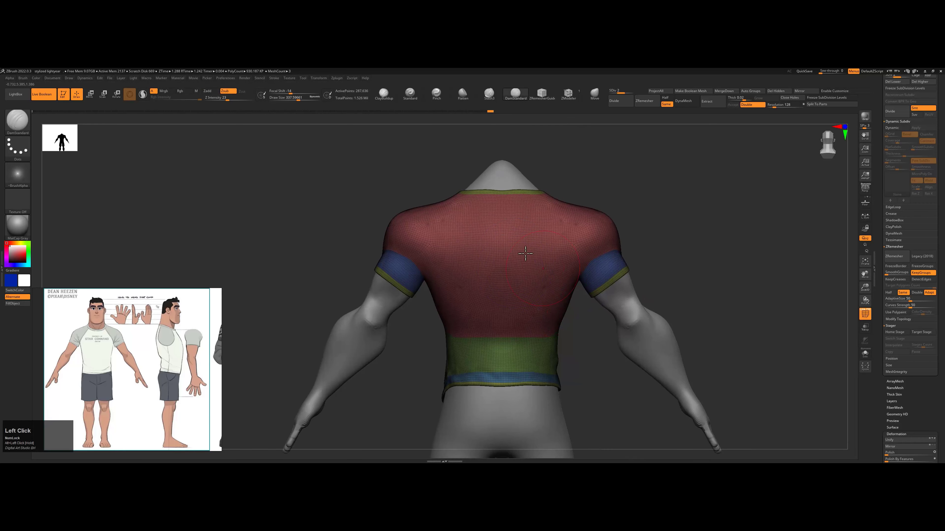
pyautogui.hotkey('shift', 'd')
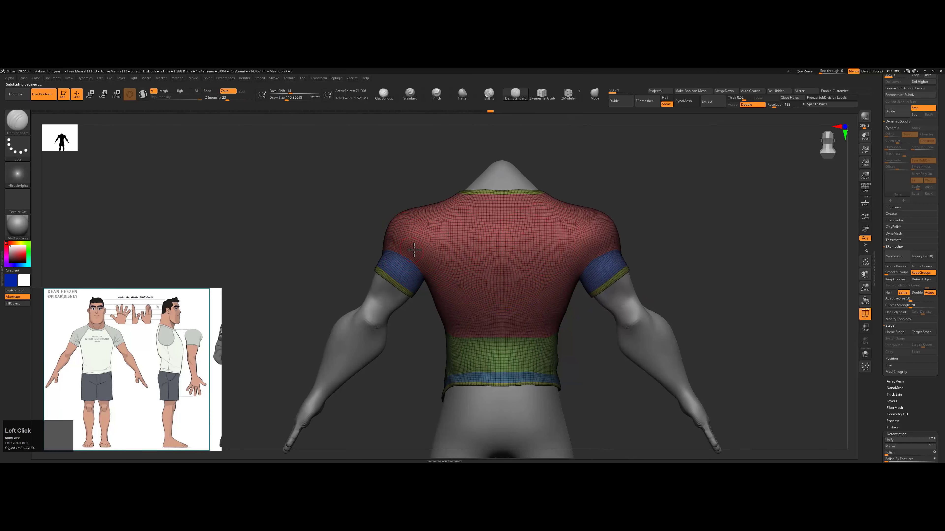
pyautogui.press('d')
pyautogui.press('d')
# - Carve a crease at the sleeve armpit and a fold across the back waistband
pyautogui.moveTo(430, 281); pyautogui.dragTo(421, 264)
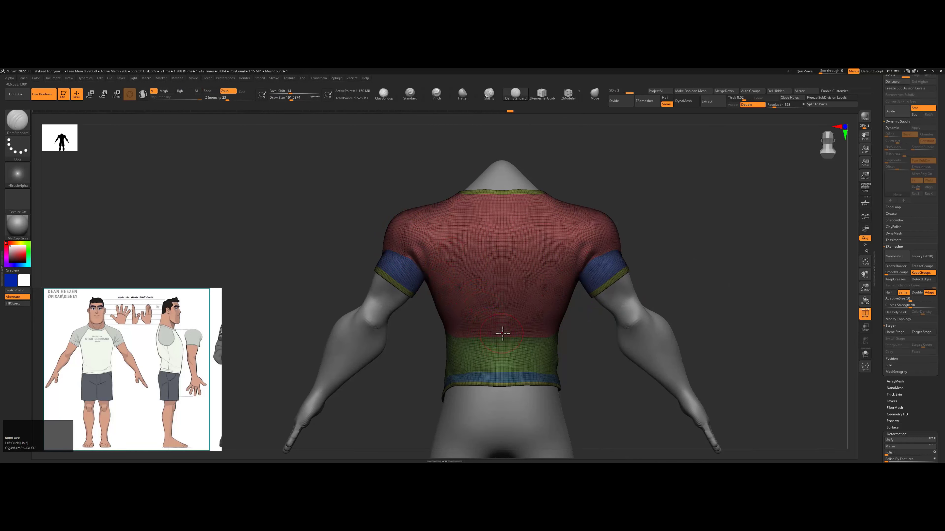
pyautogui.moveTo(498, 345)
pyautogui.mouseDown()
pyautogui.moveTo(455, 343)
pyautogui.moveTo(494, 349)
pyautogui.moveTo(452, 322)
pyautogui.moveTo(478, 338)
pyautogui.mouseUp()
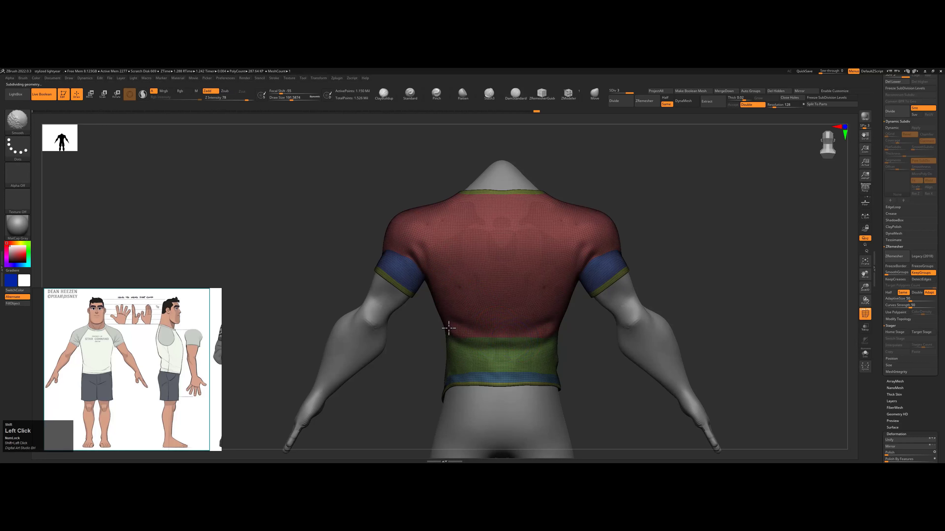
pyautogui.hotkey('shift', 'f')
pyautogui.moveTo(595, 344)
pyautogui.keyDown('shift'); pyautogui.mouseDown()
pyautogui.moveTo(530, 344)
pyautogui.moveTo(544, 332)
pyautogui.moveTo(560, 336)
pyautogui.mouseUp(); pyautogui.keyUp('shift')
pyautogui.moveTo(884, 178); pyautogui.dragTo(884, 261)
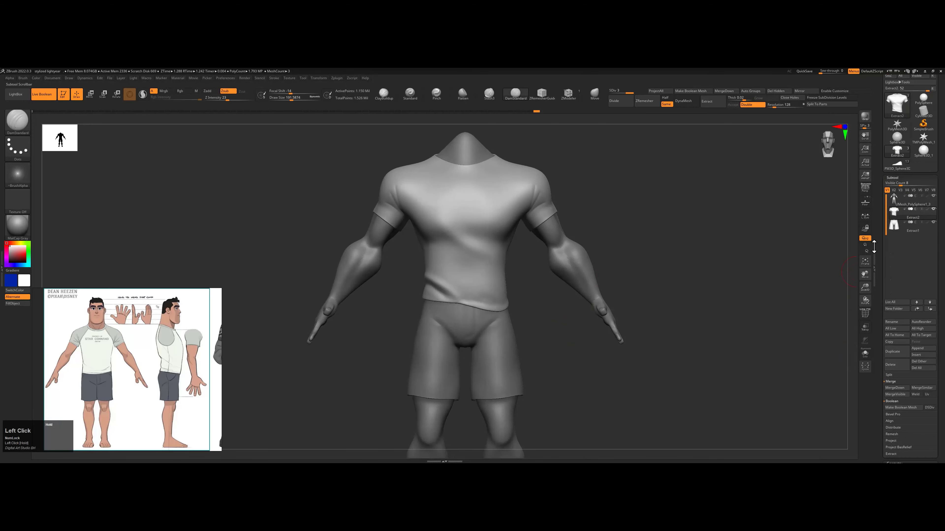
pyautogui.keyDown('alt'); pyautogui.moveTo(595, 298); pyautogui.dragTo(648, 181); pyautogui.keyUp('alt')
pyautogui.hotkey('shift', 'f')
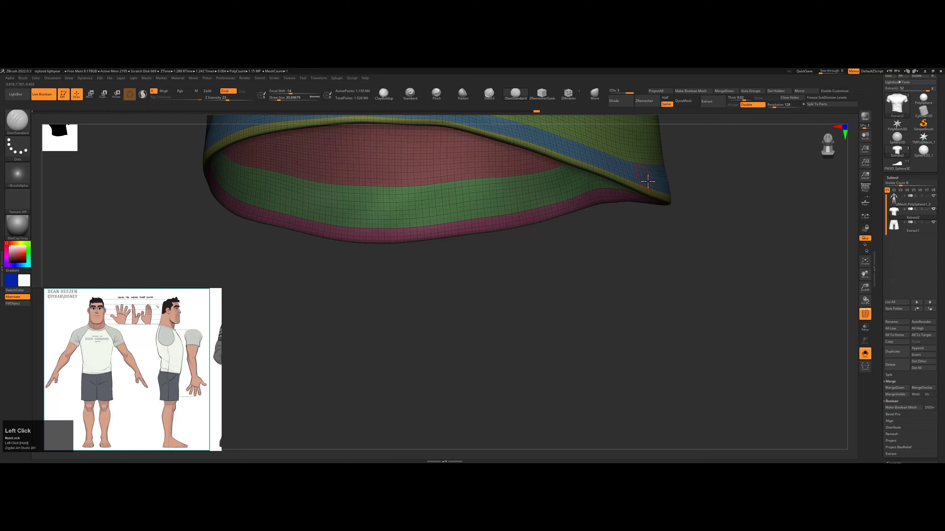
# - Extrude the bottom hem polygroup island outward with ZModeler to thicken it
pyautogui.press('b')
pyautogui.press('z')
pyautogui.press('m')
pyautogui.press('space')
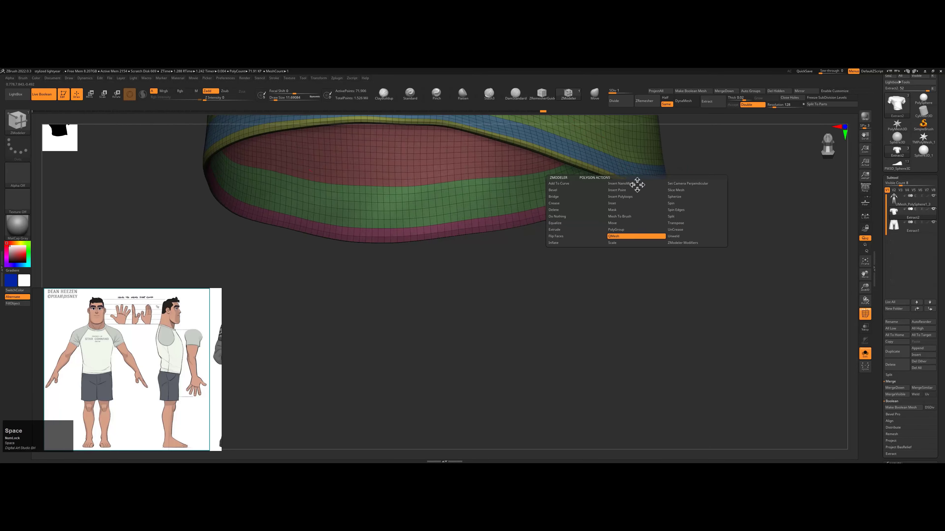
pyautogui.click(689, 286)
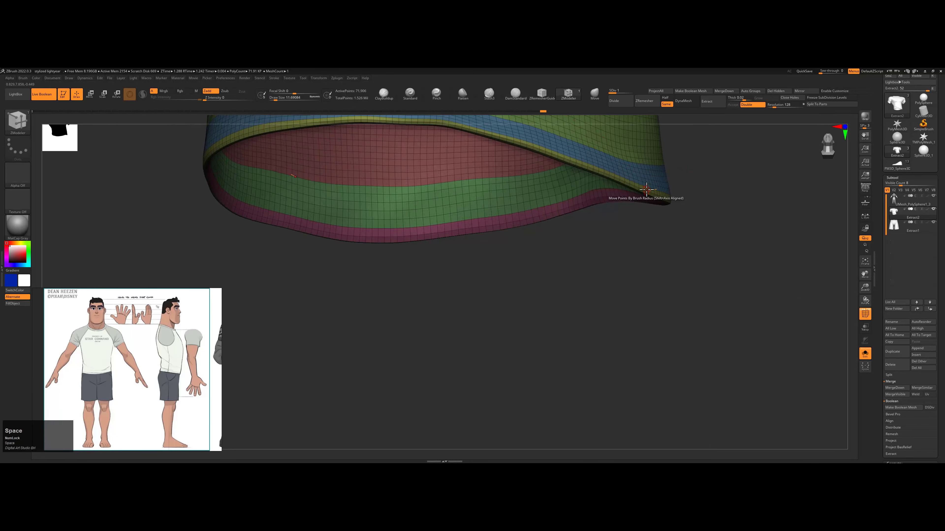
pyautogui.moveTo(620, 222); pyautogui.dragTo(633, 328)
pyautogui.hotkey('shift', 'f')
pyautogui.press('d')
pyautogui.click(492, 197)
pyautogui.press('d')
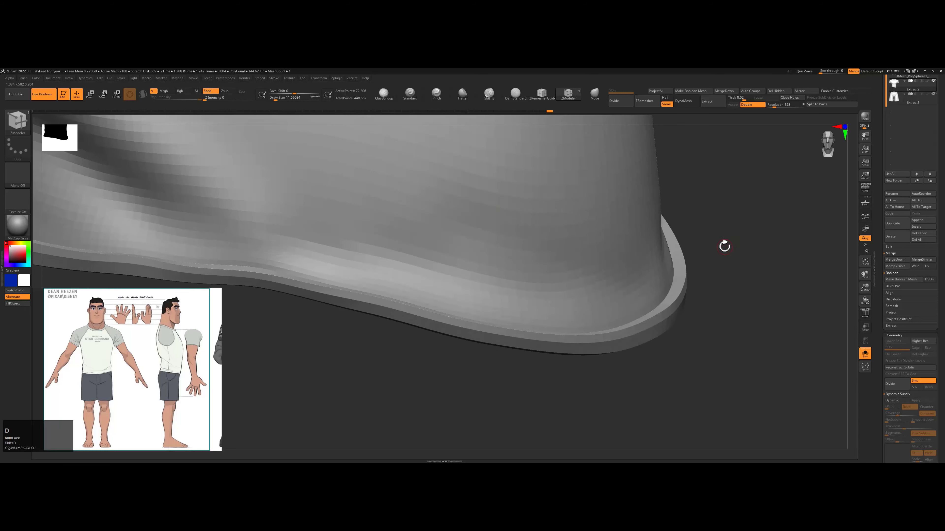
# - Add a new band along the right sleeve hem
pyautogui.moveTo(913, 444); pyautogui.dragTo(913, 444)
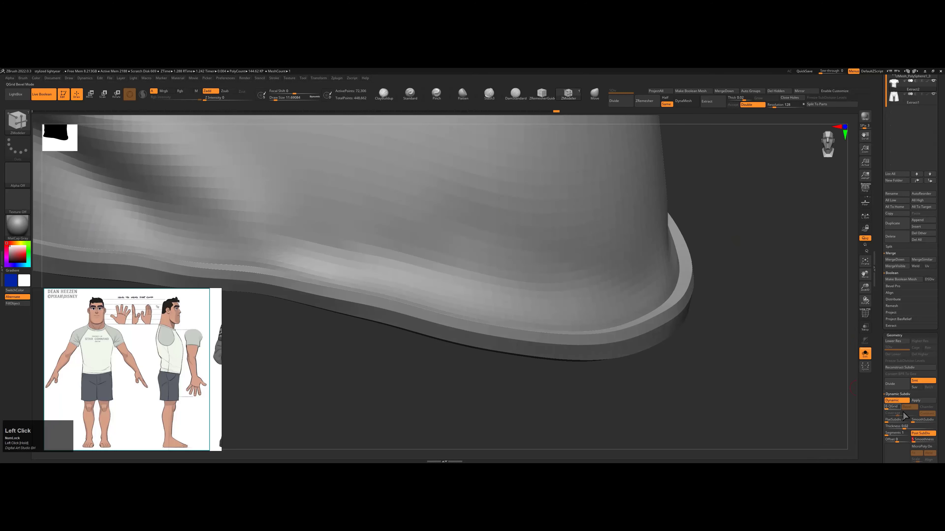
pyautogui.scroll(-3, 917, 365)
pyautogui.keyDown('alt'); pyautogui.click(729, 274); pyautogui.keyUp('alt')
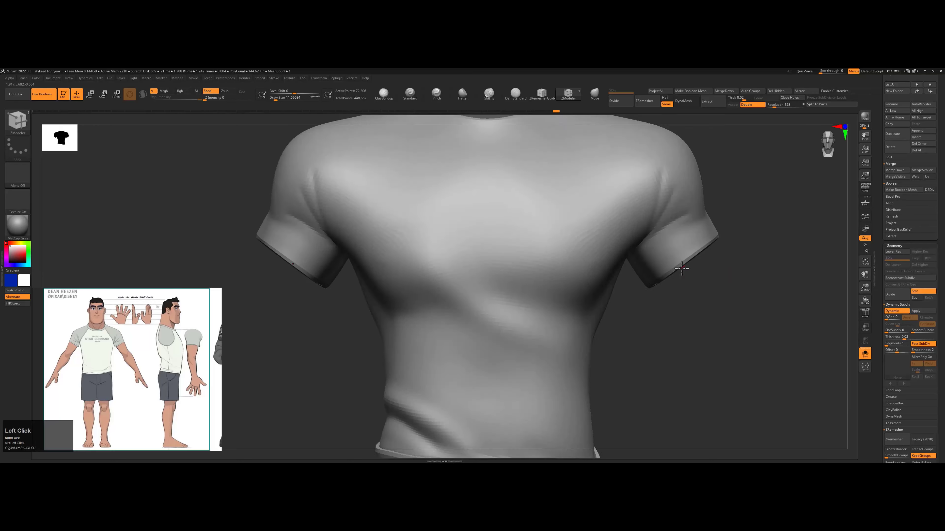
pyautogui.keyDown('alt'); pyautogui.moveTo(711, 264); pyautogui.dragTo(668, 212); pyautogui.keyUp('alt')
pyautogui.hotkey('shift', 'f')
pyautogui.press('z')
pyautogui.press('d')
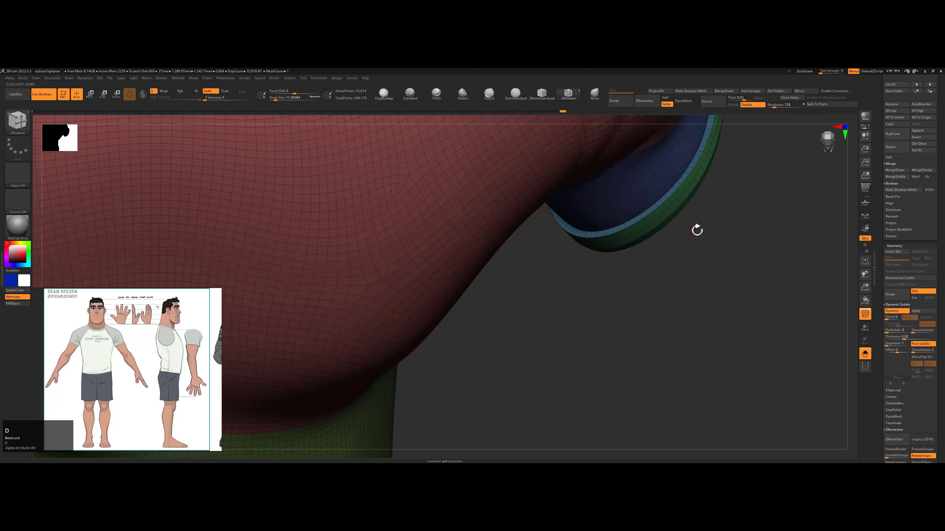
pyautogui.hotkey('shift', 'd')
pyautogui.press('f')
pyautogui.keyDown('alt'); pyautogui.moveTo(628, 310); pyautogui.dragTo(420, 166); pyautogui.keyUp('alt')
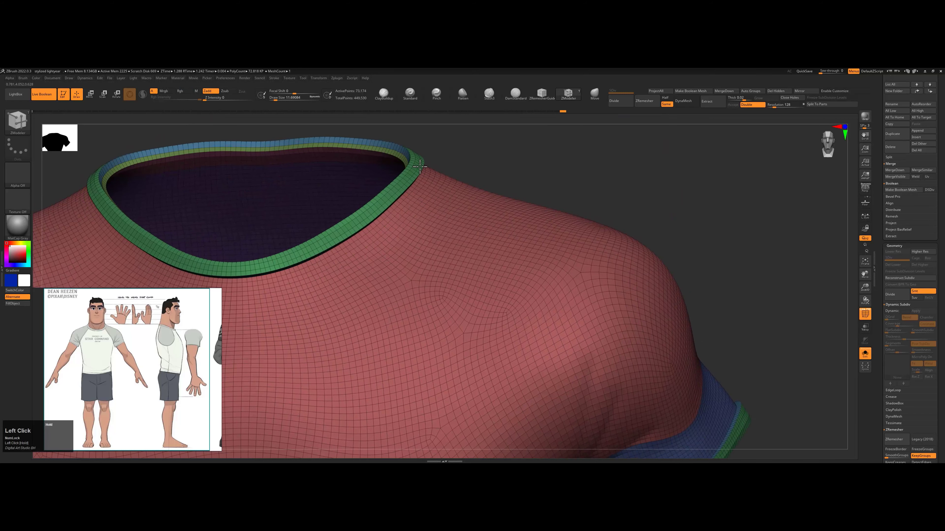
# - Subdivide the shirt to level 3, frame it, and select the torso piece among the body parts
pyautogui.press('f')
pyautogui.hotkey('shift', 'f')
pyautogui.hotkey('ctrl', 'd')
pyautogui.hotkey('ctrl', 'd')
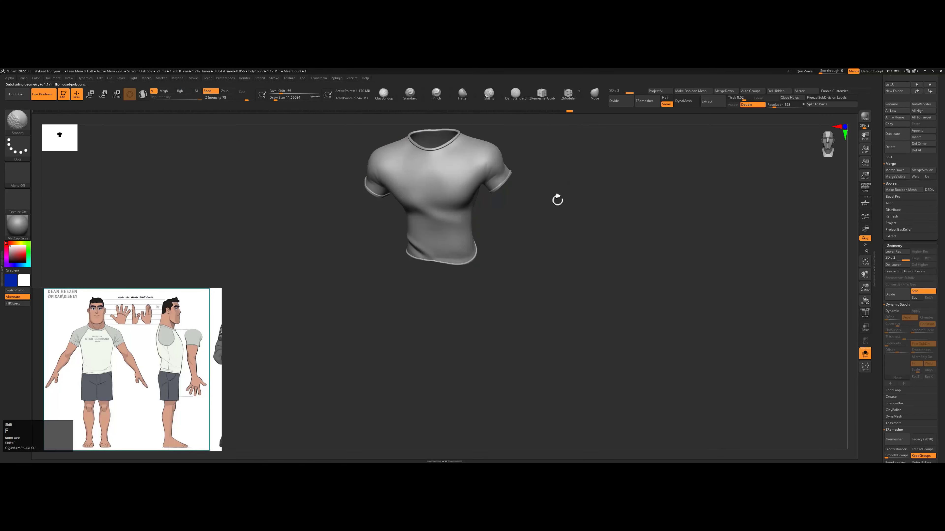
pyautogui.keyDown('alt'); pyautogui.moveTo(557, 199); pyautogui.dragTo(469, 259); pyautogui.keyUp('alt')
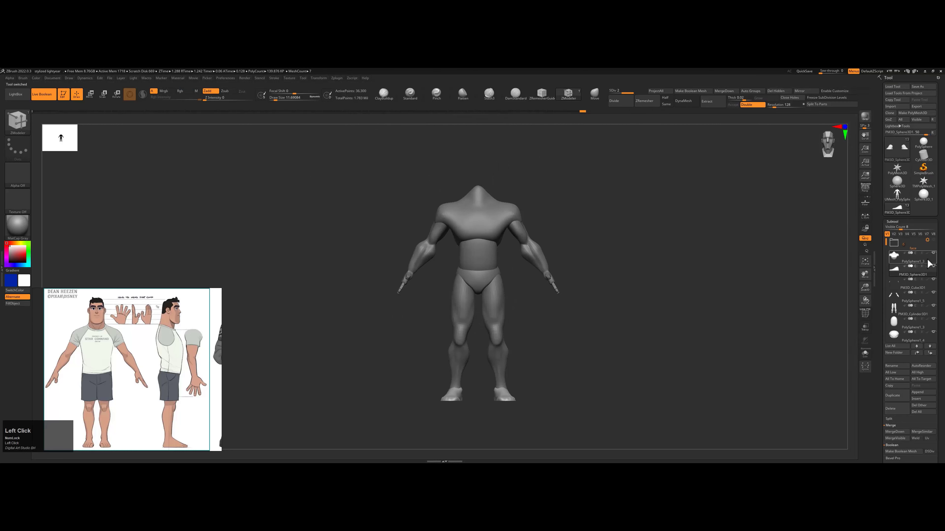
pyautogui.click(935, 281)
pyautogui.keyDown('shift'); pyautogui.click(933, 279); pyautogui.keyUp('shift')
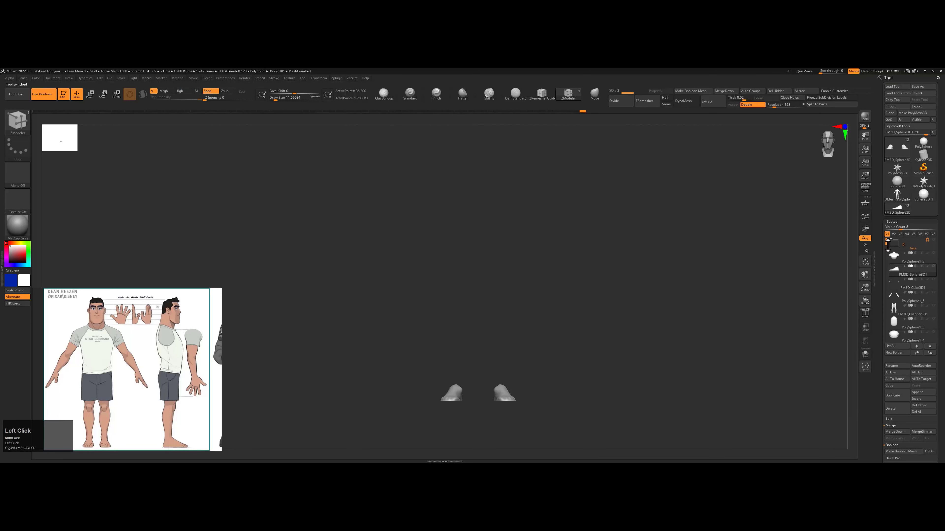
pyautogui.moveTo(886, 255); pyautogui.dragTo(885, 260)
pyautogui.click(893, 255)
pyautogui.keyDown('shift'); pyautogui.click(934, 253); pyautogui.keyUp('shift')
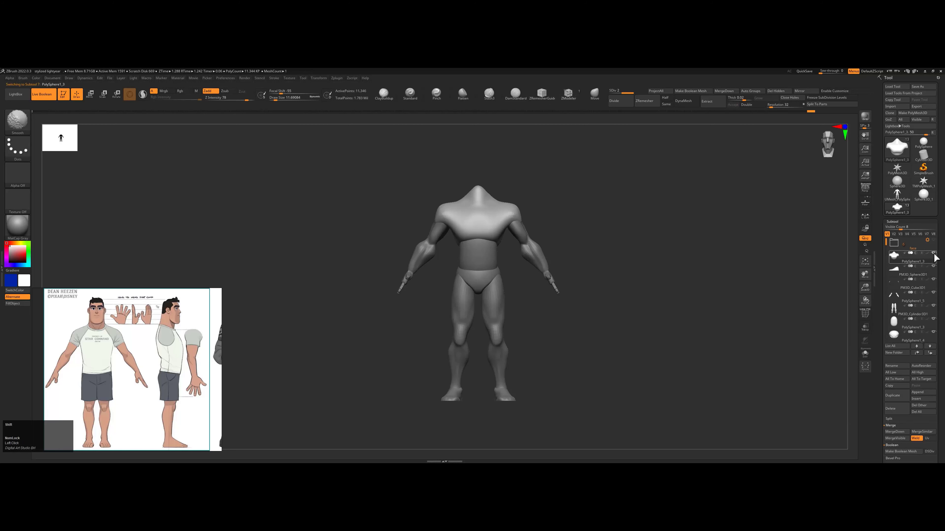
pyautogui.press('w')
# - Create a new subtool folder named 'body parts'
pyautogui.click(896, 354)
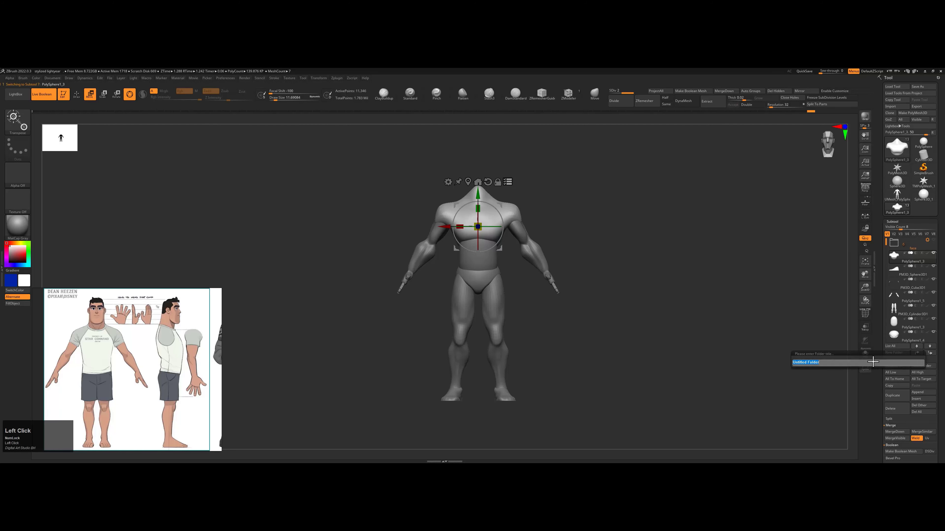
pyautogui.write('body parts')
pyautogui.press('Return')
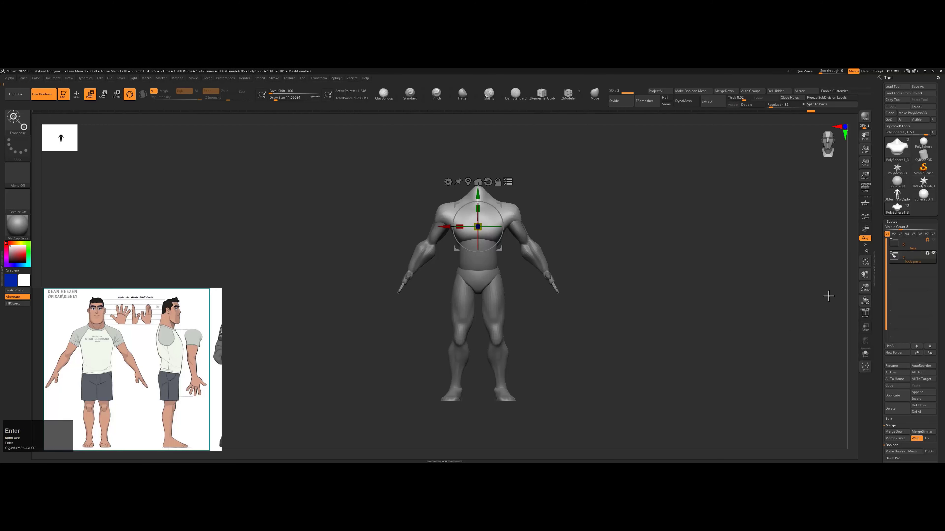
# - Solo the torso, insert the UMesh body as a new subtool, and expand the face folder
pyautogui.click(931, 255)
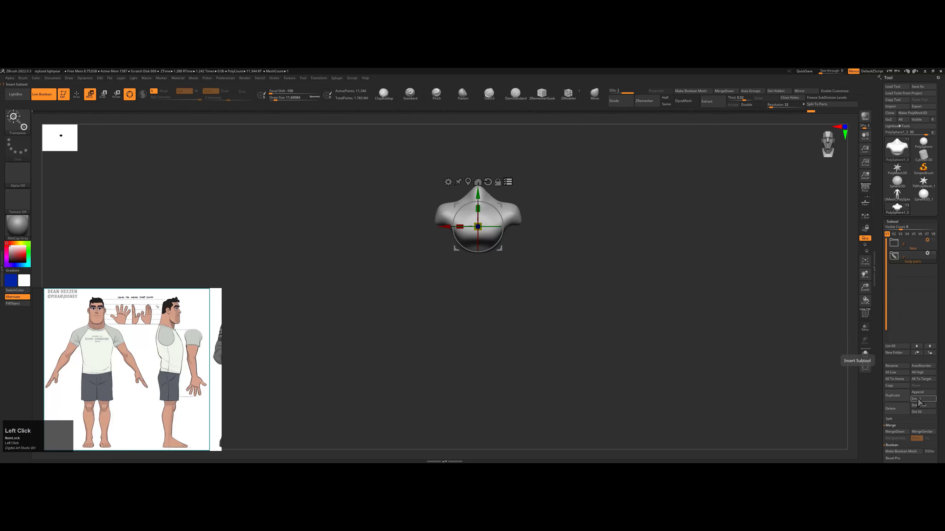
pyautogui.click(920, 399)
pyautogui.click(892, 340)
pyautogui.moveTo(736, 254); pyautogui.dragTo(726, 283)
pyautogui.click(894, 242)
# - Show the head on the new body, make a boolean mesh, and return to the stylized lightyear tool
pyautogui.click(933, 240)
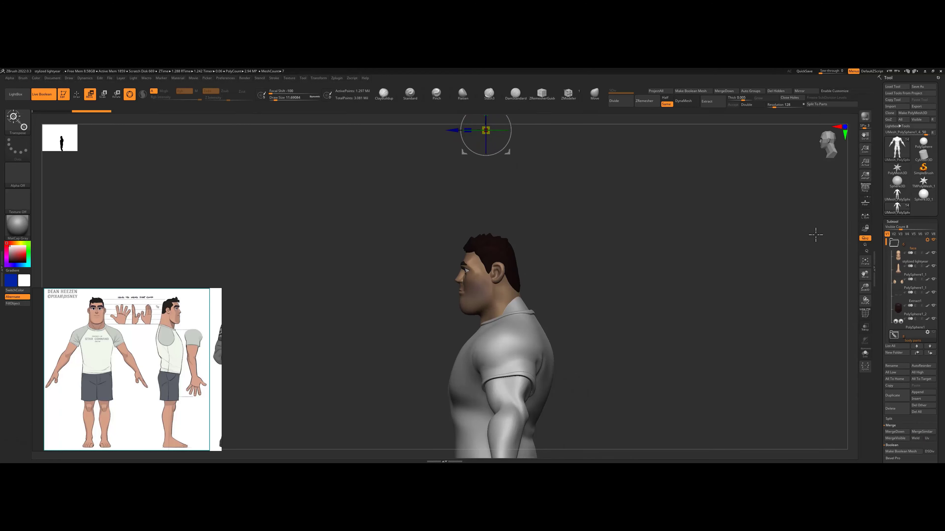
pyautogui.click(689, 90)
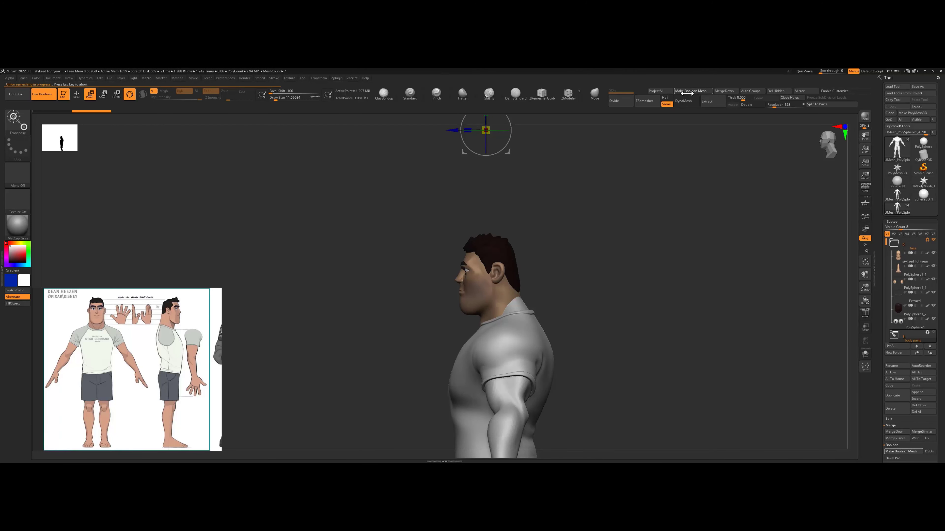
pyautogui.click(896, 149)
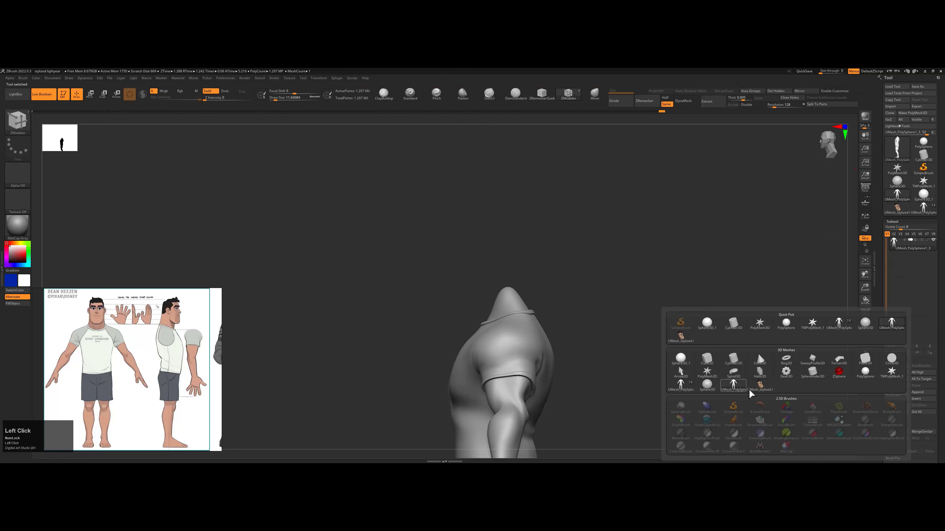
pyautogui.click(747, 387)
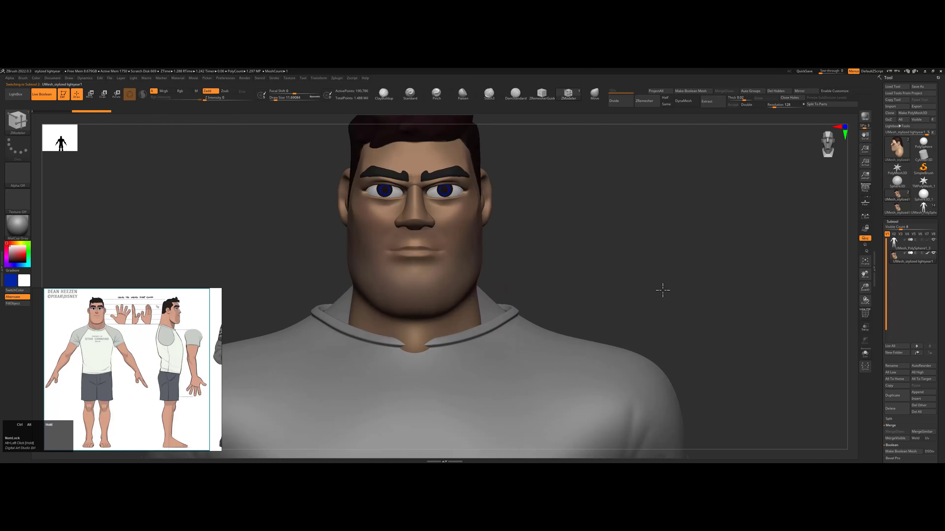
# - Select the shirt subtool and show its polygroup wireframe with PolyF
pyautogui.press('w')
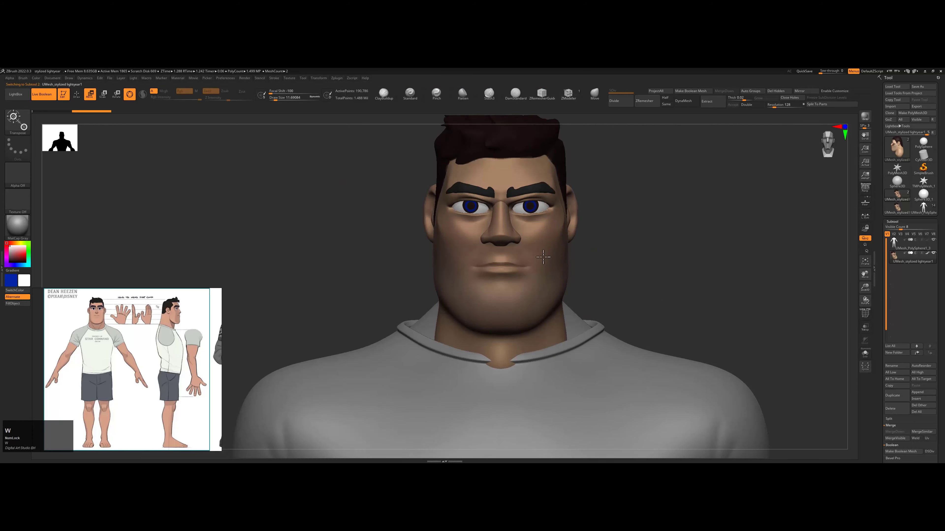
pyautogui.moveTo(559, 212); pyautogui.dragTo(539, 219)
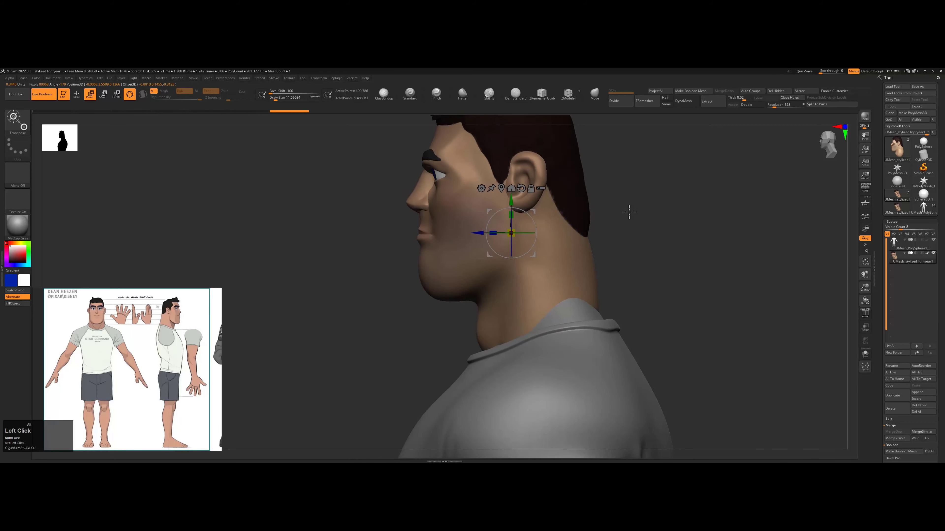
pyautogui.keyDown('alt'); pyautogui.moveTo(628, 211); pyautogui.dragTo(605, 193); pyautogui.keyUp('alt')
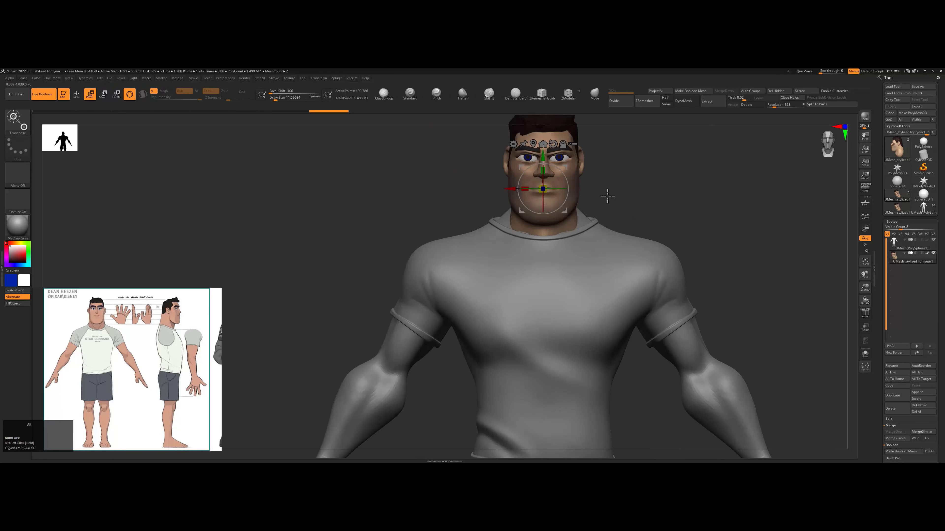
pyautogui.moveTo(605, 196)
pyautogui.mouseDown()
pyautogui.moveTo(607, 173)
pyautogui.moveTo(498, 226)
pyautogui.moveTo(694, 226)
pyautogui.moveTo(672, 237)
pyautogui.moveTo(540, 223)
pyautogui.moveTo(590, 236)
pyautogui.mouseUp()
pyautogui.press('q')
pyautogui.keyDown('alt'); pyautogui.click(590, 236); pyautogui.keyUp('alt')
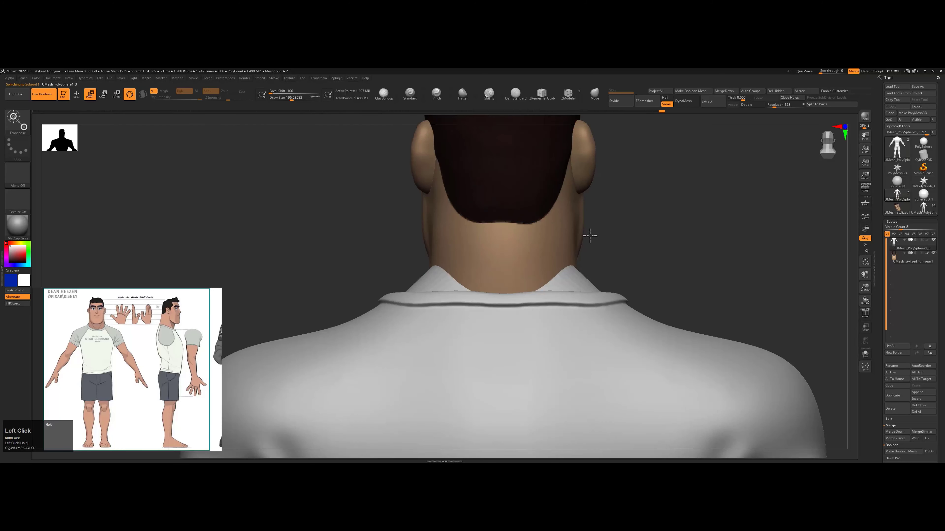
pyautogui.press('b')
pyautogui.press('m')
pyautogui.press('v')
pyautogui.hotkey('shift', 'f')
# - Hide all but the collar strip polygroups and use Split Hidden to separate them into subtools
pyautogui.hotkey('ctrl', 'shift')
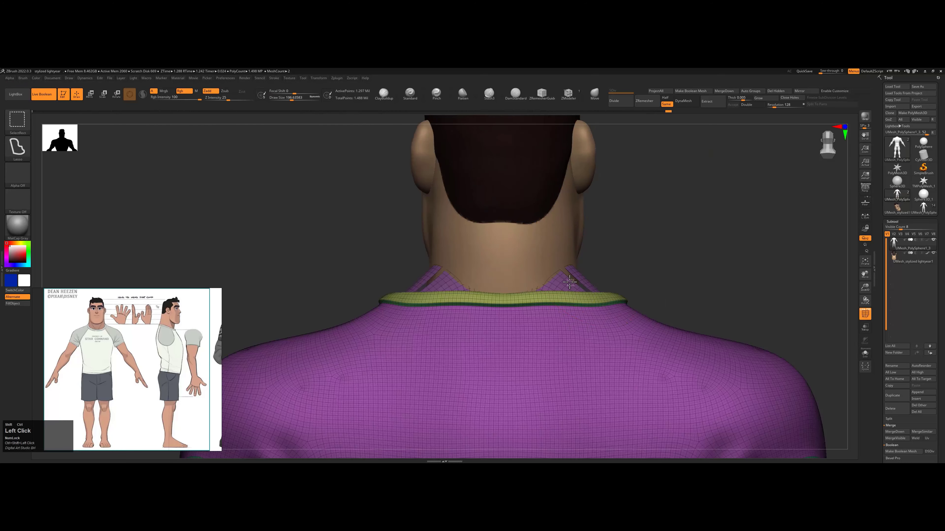
pyautogui.keyDown('ctrl'); pyautogui.keyDown('shift'); pyautogui.click(635, 258); pyautogui.keyUp('shift'); pyautogui.keyUp('ctrl')
pyautogui.moveTo(613, 256); pyautogui.dragTo(566, 252)
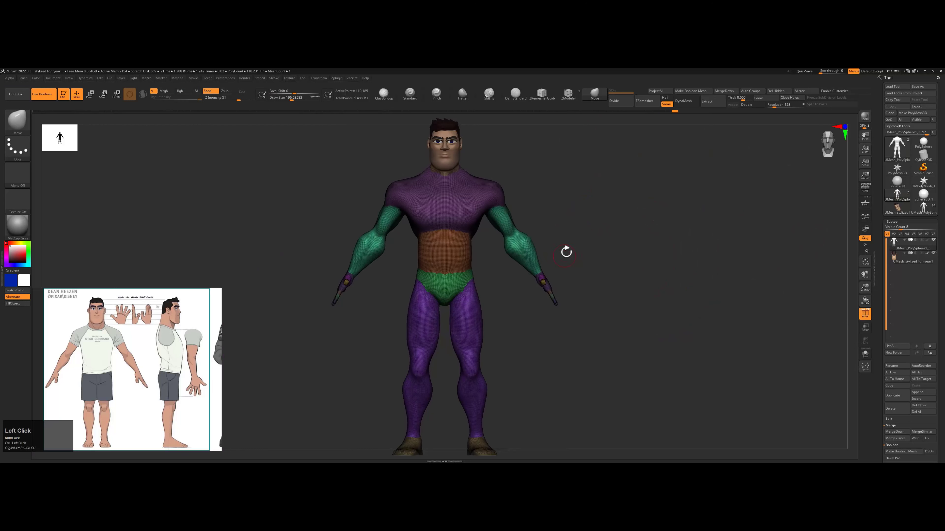
pyautogui.click(895, 425)
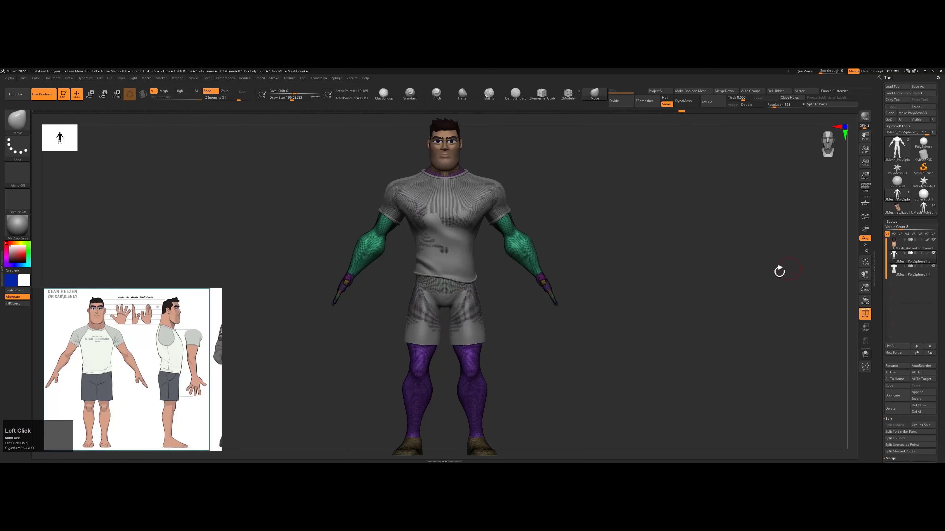
# - Check the head and neck join, switching between shirt and head subtools, then turn off PolyF
pyautogui.keyDown('alt'); pyautogui.moveTo(586, 202); pyautogui.dragTo(540, 289); pyautogui.keyUp('alt')
pyautogui.keyDown('alt'); pyautogui.click(615, 287); pyautogui.keyUp('alt')
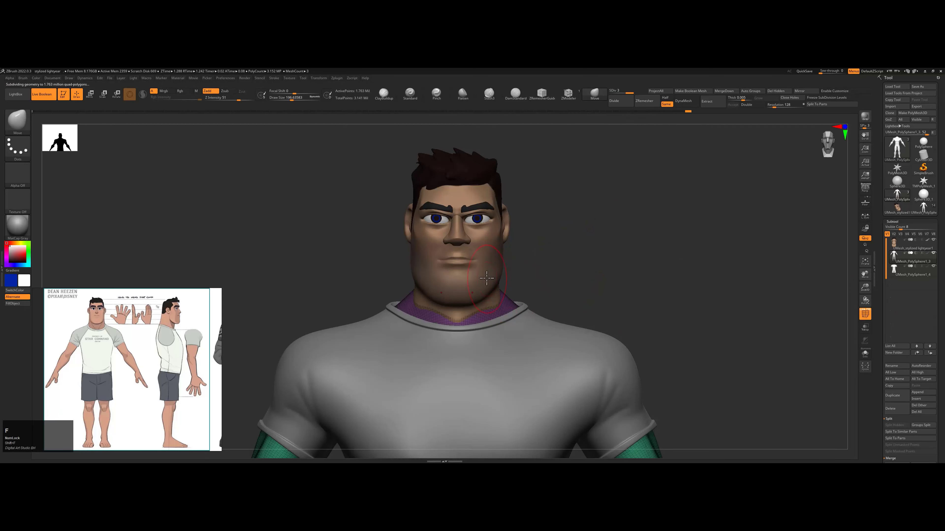
pyautogui.keyDown('alt'); pyautogui.click(487, 270); pyautogui.keyUp('alt')
pyautogui.moveTo(487, 270); pyautogui.dragTo(577, 233)
pyautogui.hotkey('alt', 'Down')
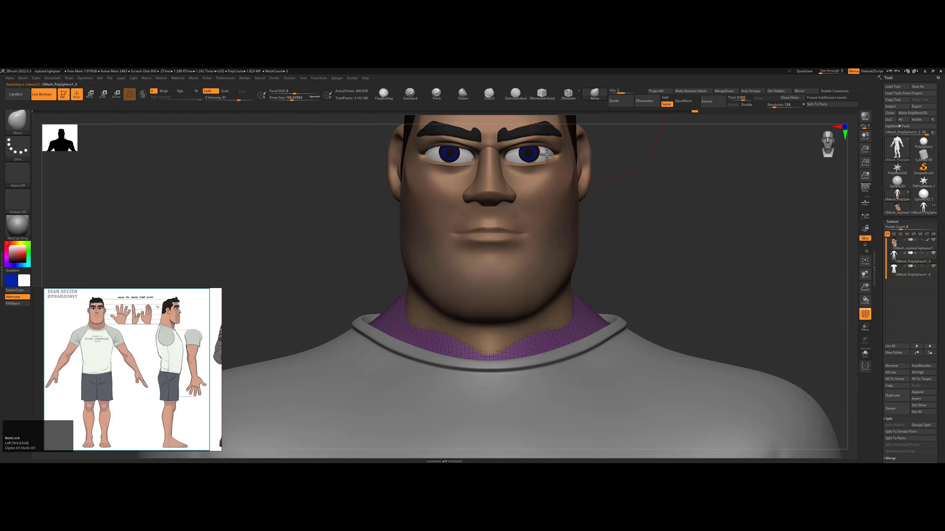
pyautogui.hotkey('alt', 'Up')
pyautogui.hotkey('shift', 'f')
# - Orbit around the figure from side and back to a front full-body view
pyautogui.moveTo(574, 327); pyautogui.dragTo(612, 314)
pyautogui.press('s')
pyautogui.moveTo(674, 238)
pyautogui.mouseDown()
pyautogui.moveTo(642, 262)
pyautogui.moveTo(693, 332)
pyautogui.mouseUp()
pyautogui.press('b')
pyautogui.press('m')
pyautogui.press('v')
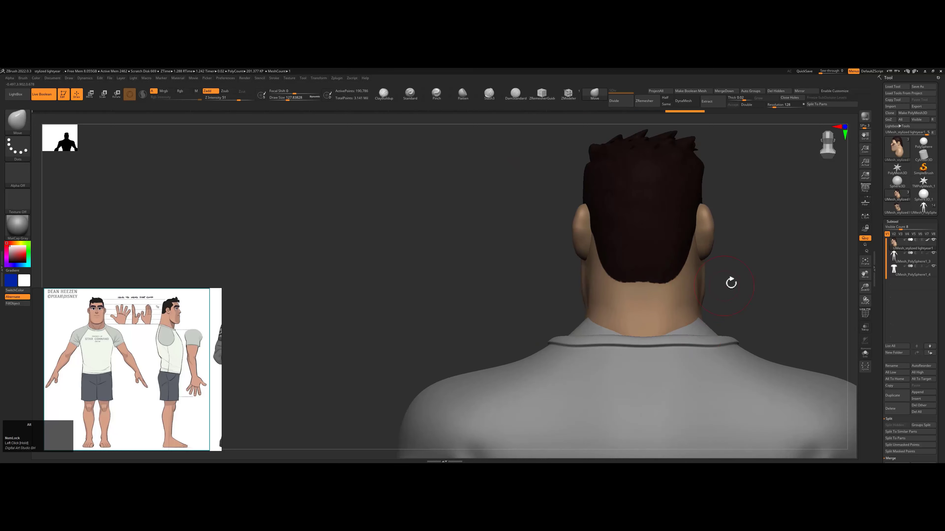
pyautogui.moveTo(731, 283); pyautogui.dragTo(728, 243)
# - Fill the body with a skin colour, the shorts dark, and the shirt light grey
pyautogui.keyDown('alt'); pyautogui.click(555, 216); pyautogui.keyUp('alt')
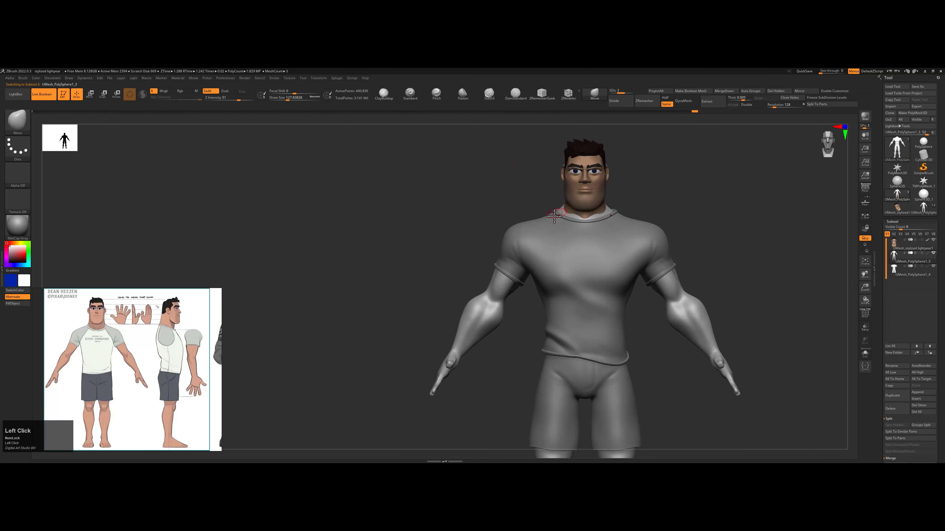
pyautogui.click(14, 251)
pyautogui.click(13, 303)
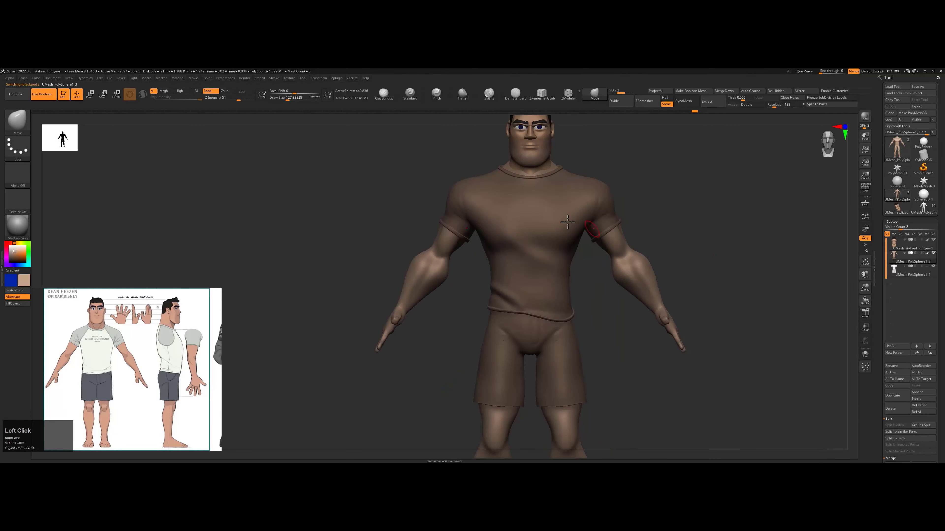
pyautogui.hotkey('ctrl', 'shift', 'a')
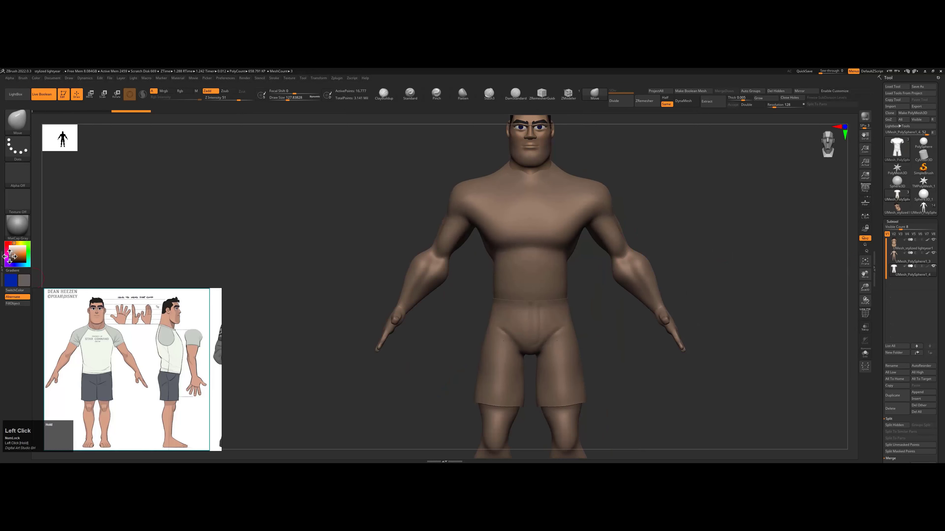
pyautogui.moveTo(10, 258); pyautogui.dragTo(12, 261)
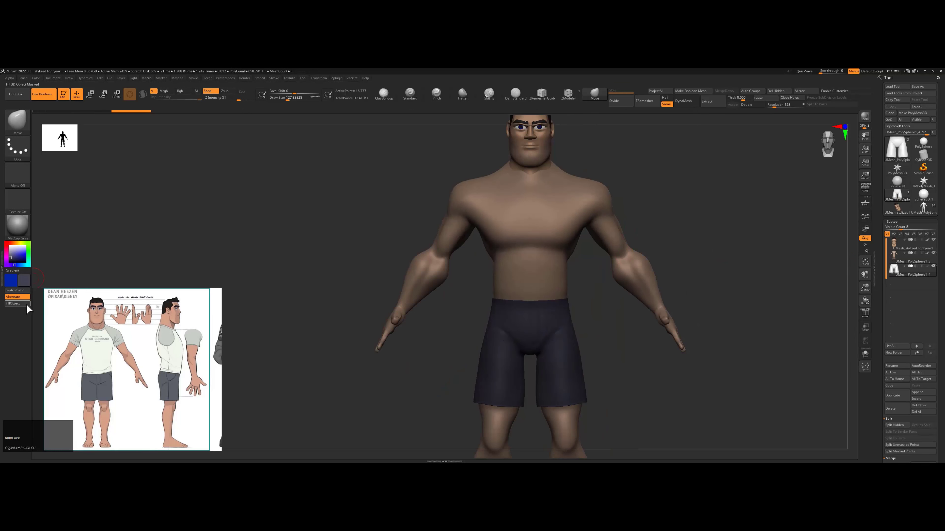
pyautogui.keyDown('ctrl'); pyautogui.keyDown('shift'); pyautogui.click(895, 262); pyautogui.keyUp('shift'); pyautogui.keyUp('ctrl')
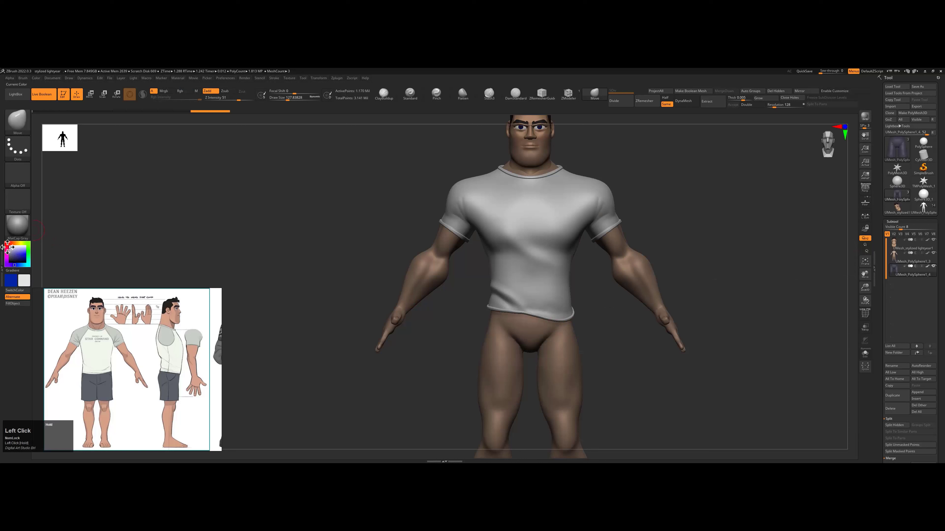
pyautogui.click(24, 303)
# - Mask the shirt's raglan shoulder area and the underside of the collar
pyautogui.keyDown('ctrl'); pyautogui.moveTo(629, 171); pyautogui.dragTo(552, 247, button='right'); pyautogui.keyUp('ctrl')
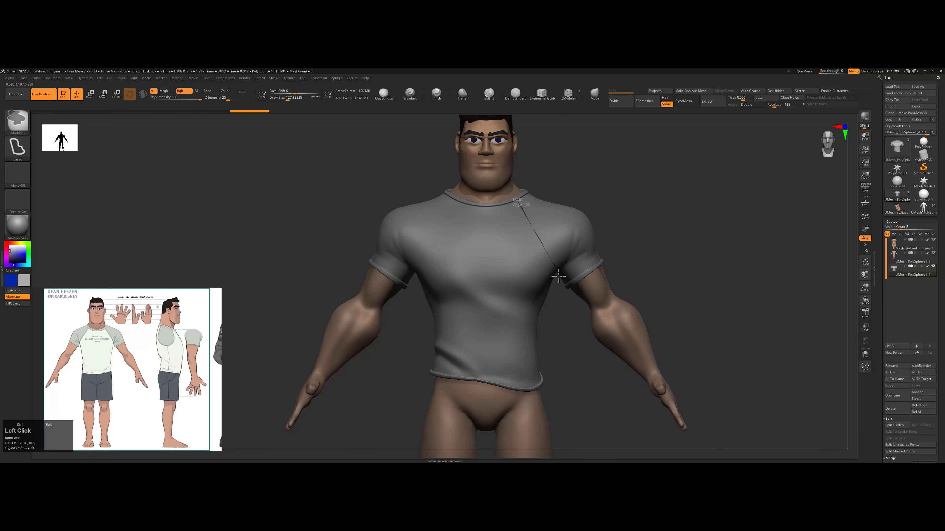
pyautogui.moveTo(558, 276)
pyautogui.keyDown('ctrl'); pyautogui.mouseDown()
pyautogui.moveTo(656, 196)
pyautogui.moveTo(612, 143)
pyautogui.moveTo(473, 190)
pyautogui.moveTo(480, 156)
pyautogui.mouseUp(); pyautogui.keyUp('ctrl')
pyautogui.moveTo(610, 172)
pyautogui.mouseDown()
pyautogui.moveTo(685, 175)
pyautogui.moveTo(521, 196)
pyautogui.moveTo(549, 202)
pyautogui.mouseUp()
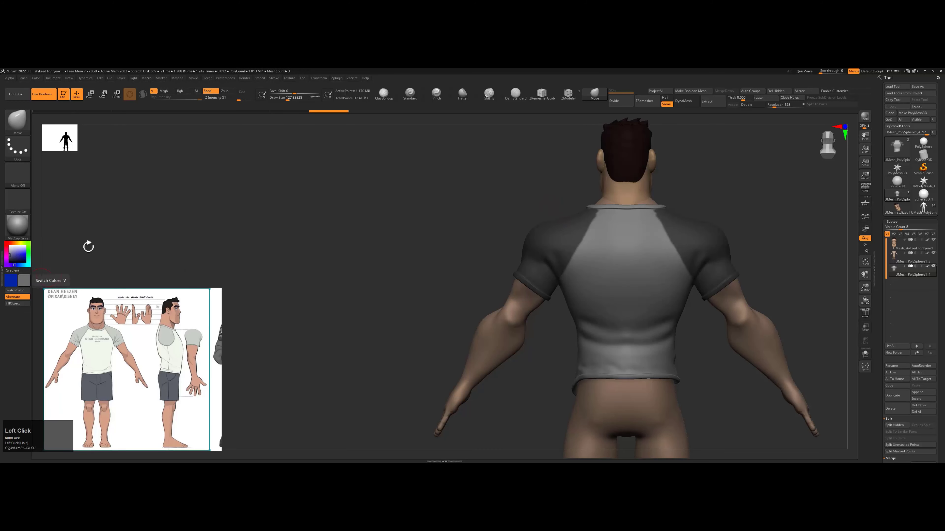
pyautogui.keyDown('ctrl'); pyautogui.click(296, 240); pyautogui.keyUp('ctrl')
pyautogui.keyDown('ctrl'); pyautogui.click(348, 217); pyautogui.keyUp('ctrl')
pyautogui.moveTo(348, 218); pyautogui.dragTo(474, 226)
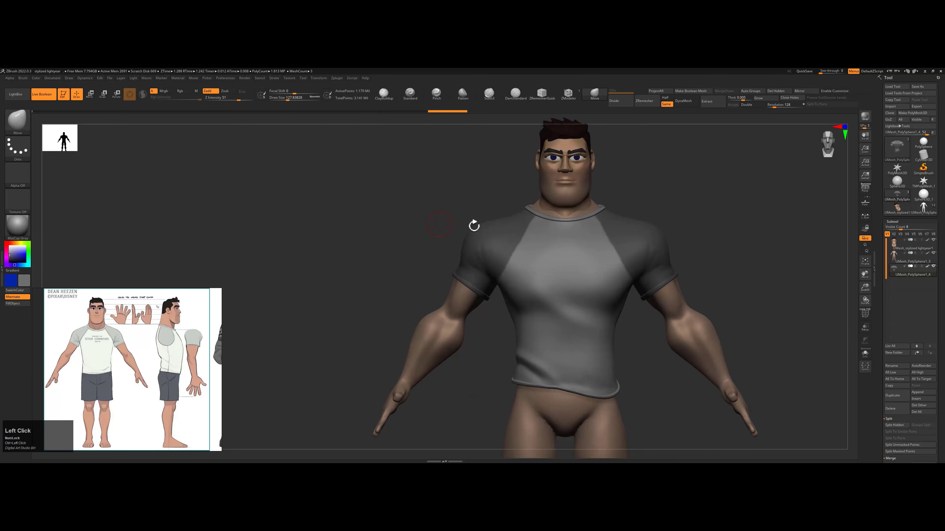
pyautogui.moveTo(620, 203)
pyautogui.mouseDown()
pyautogui.moveTo(696, 196)
pyautogui.moveTo(755, 227)
pyautogui.moveTo(702, 239)
pyautogui.moveTo(716, 262)
pyautogui.mouseUp()
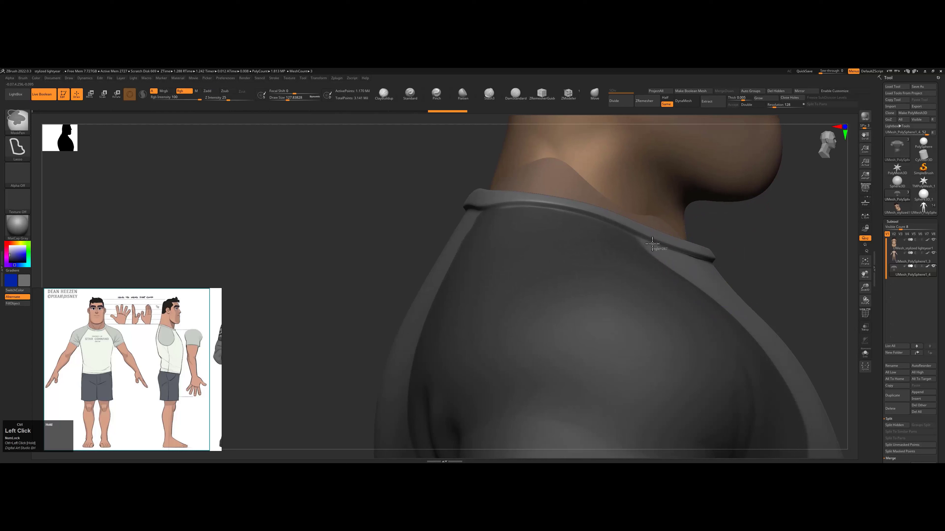
pyautogui.moveTo(561, 213)
pyautogui.keyDown('ctrl'); pyautogui.mouseDown()
pyautogui.moveTo(506, 212)
pyautogui.moveTo(753, 196)
pyautogui.moveTo(251, 276)
pyautogui.mouseUp(); pyautogui.keyUp('ctrl')
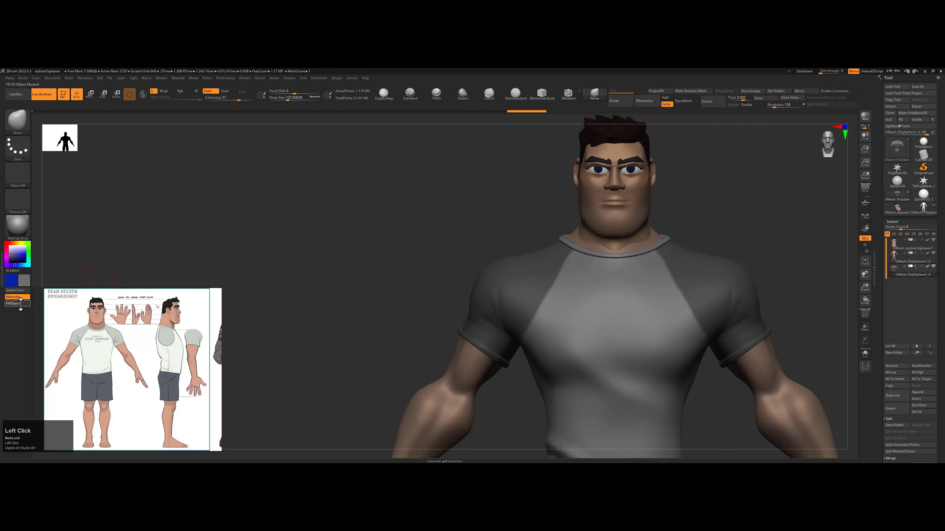